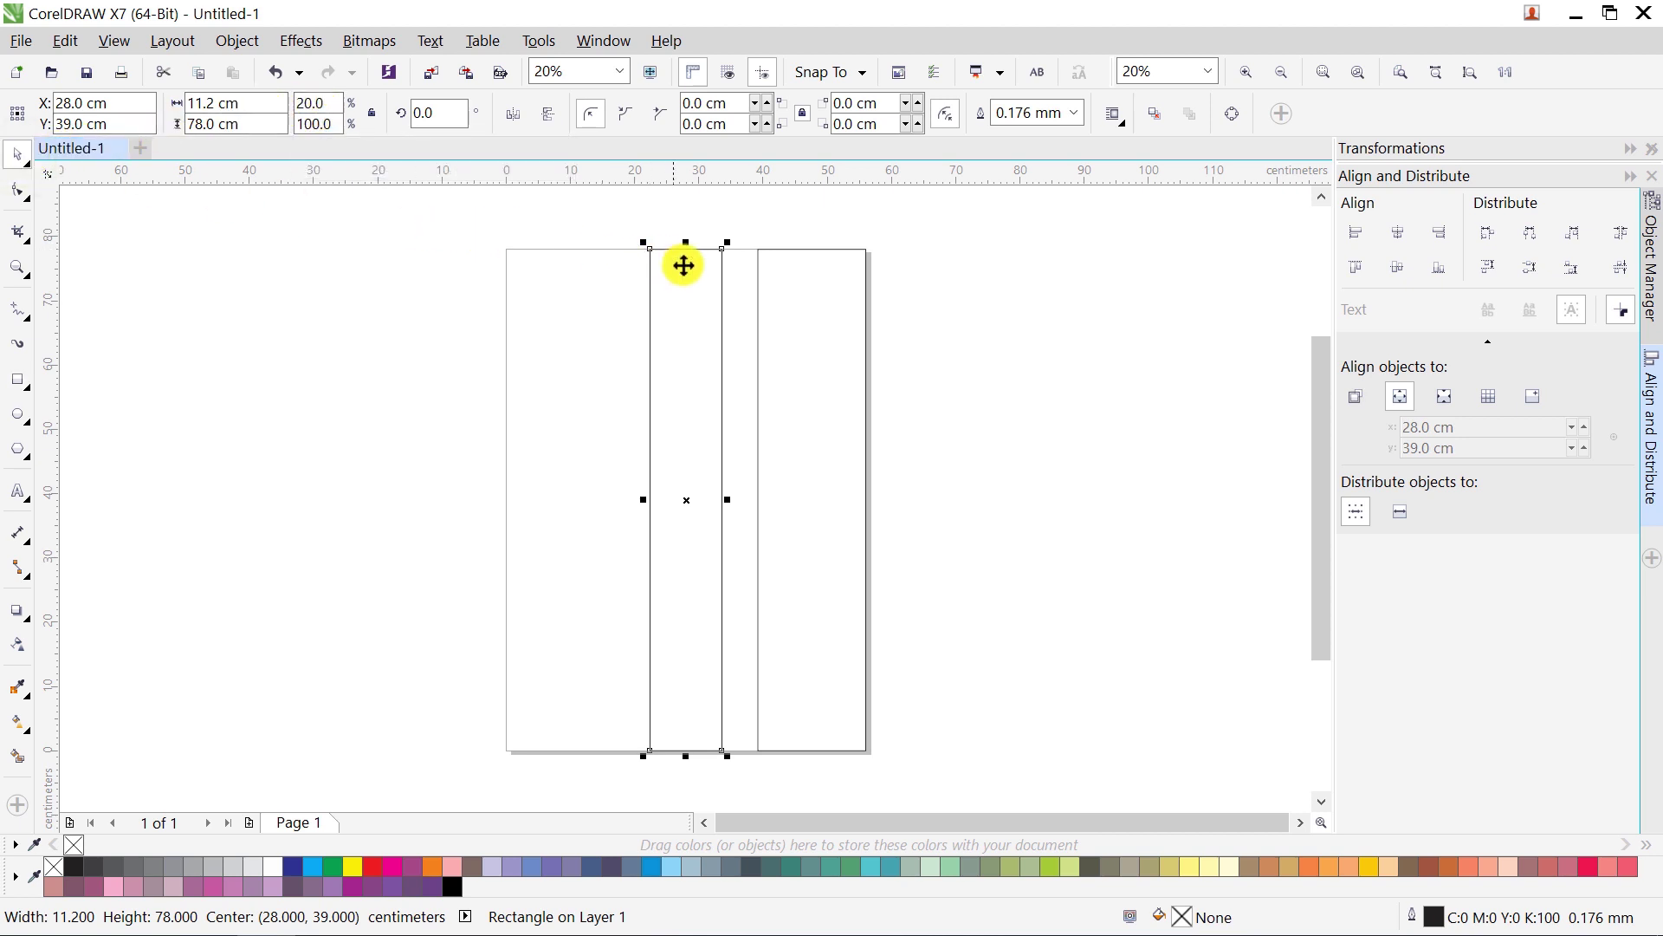
# Step: Move the 11.2 cm wide rectangle sideways until it adjoins the wider rectangle's inner edge
pyautogui.scroll(3, 683, 266)
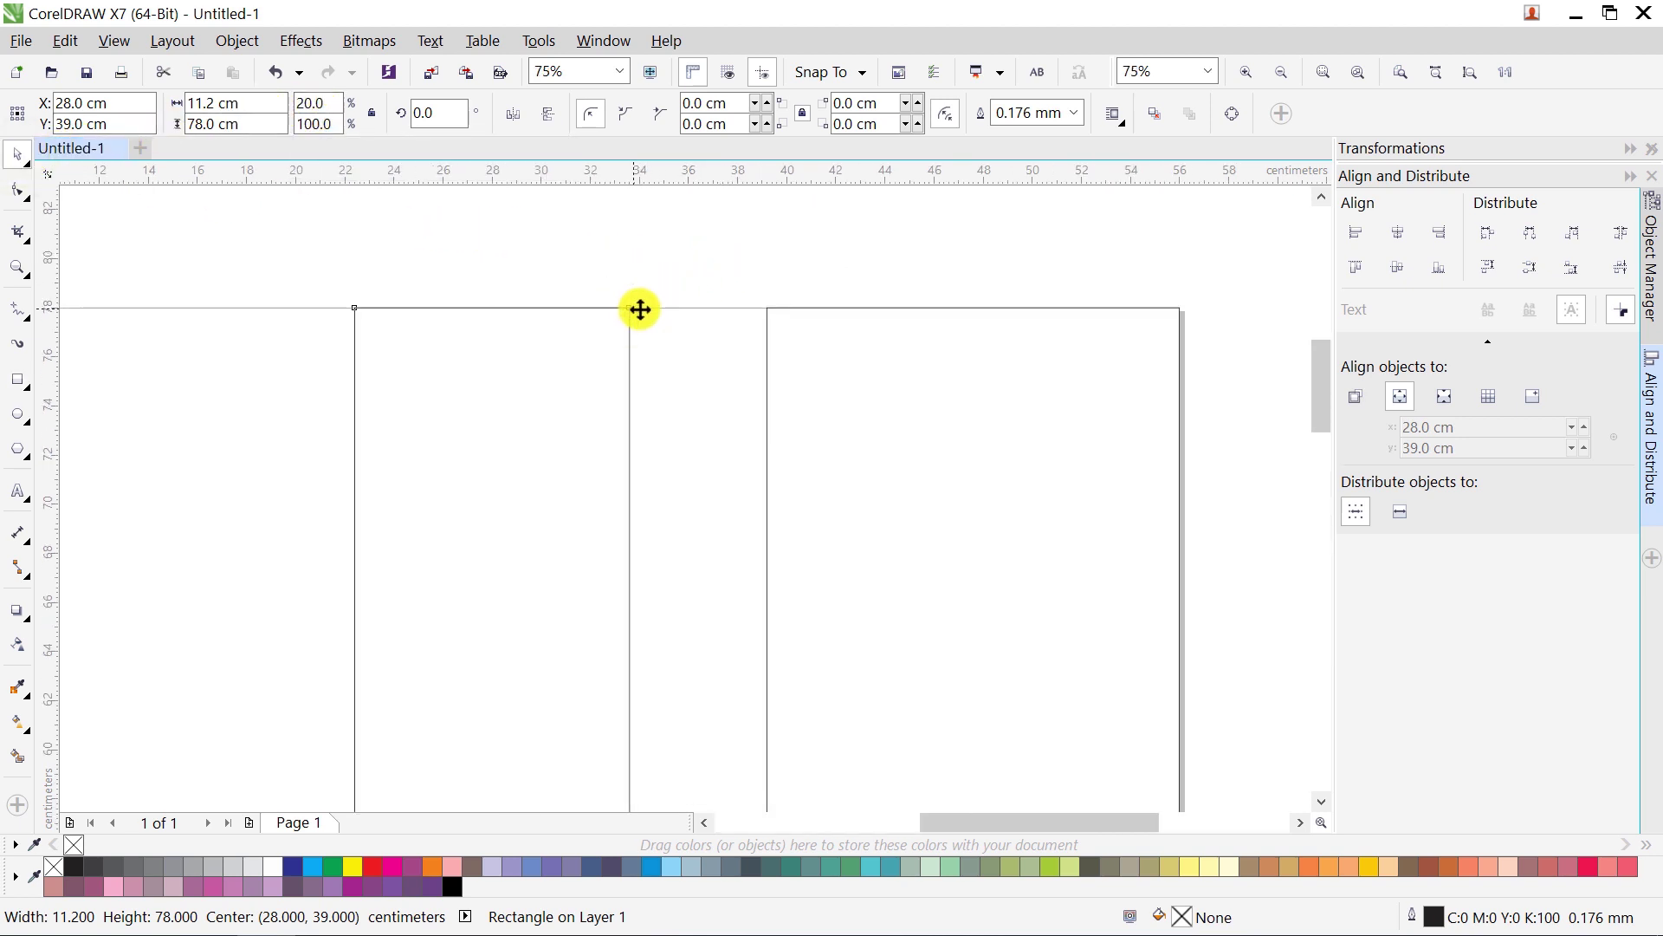
pyautogui.moveTo(639, 309); pyautogui.dragTo(755, 306)
pyautogui.scroll(3, 755, 306)
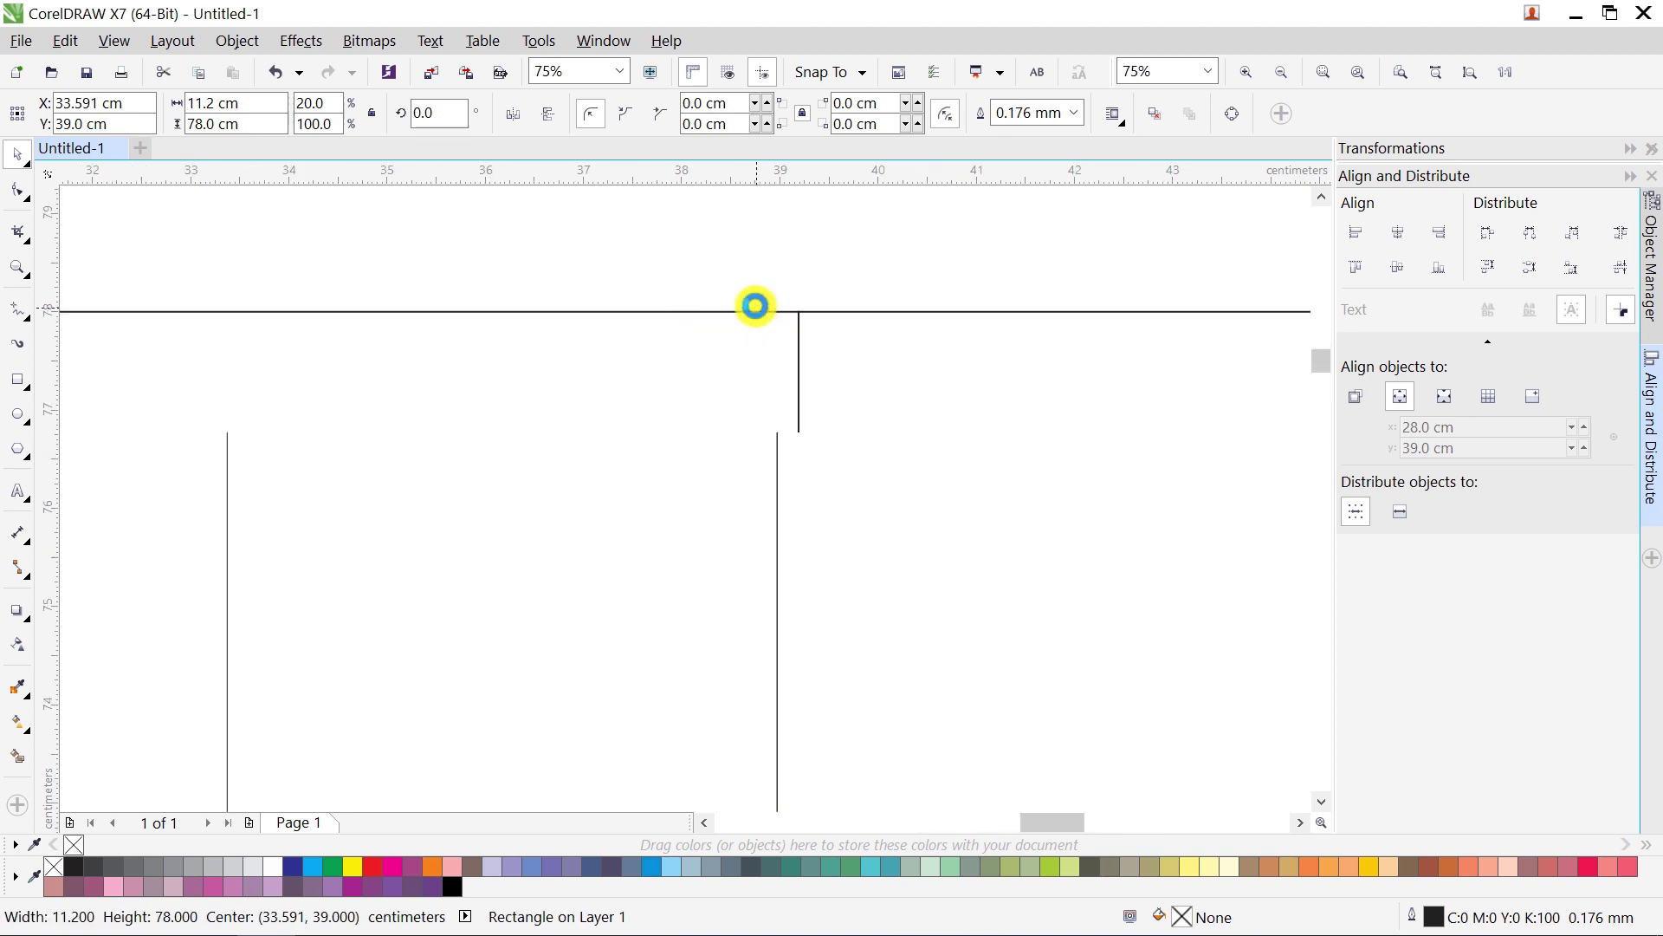
pyautogui.scroll(-4, 754, 305)
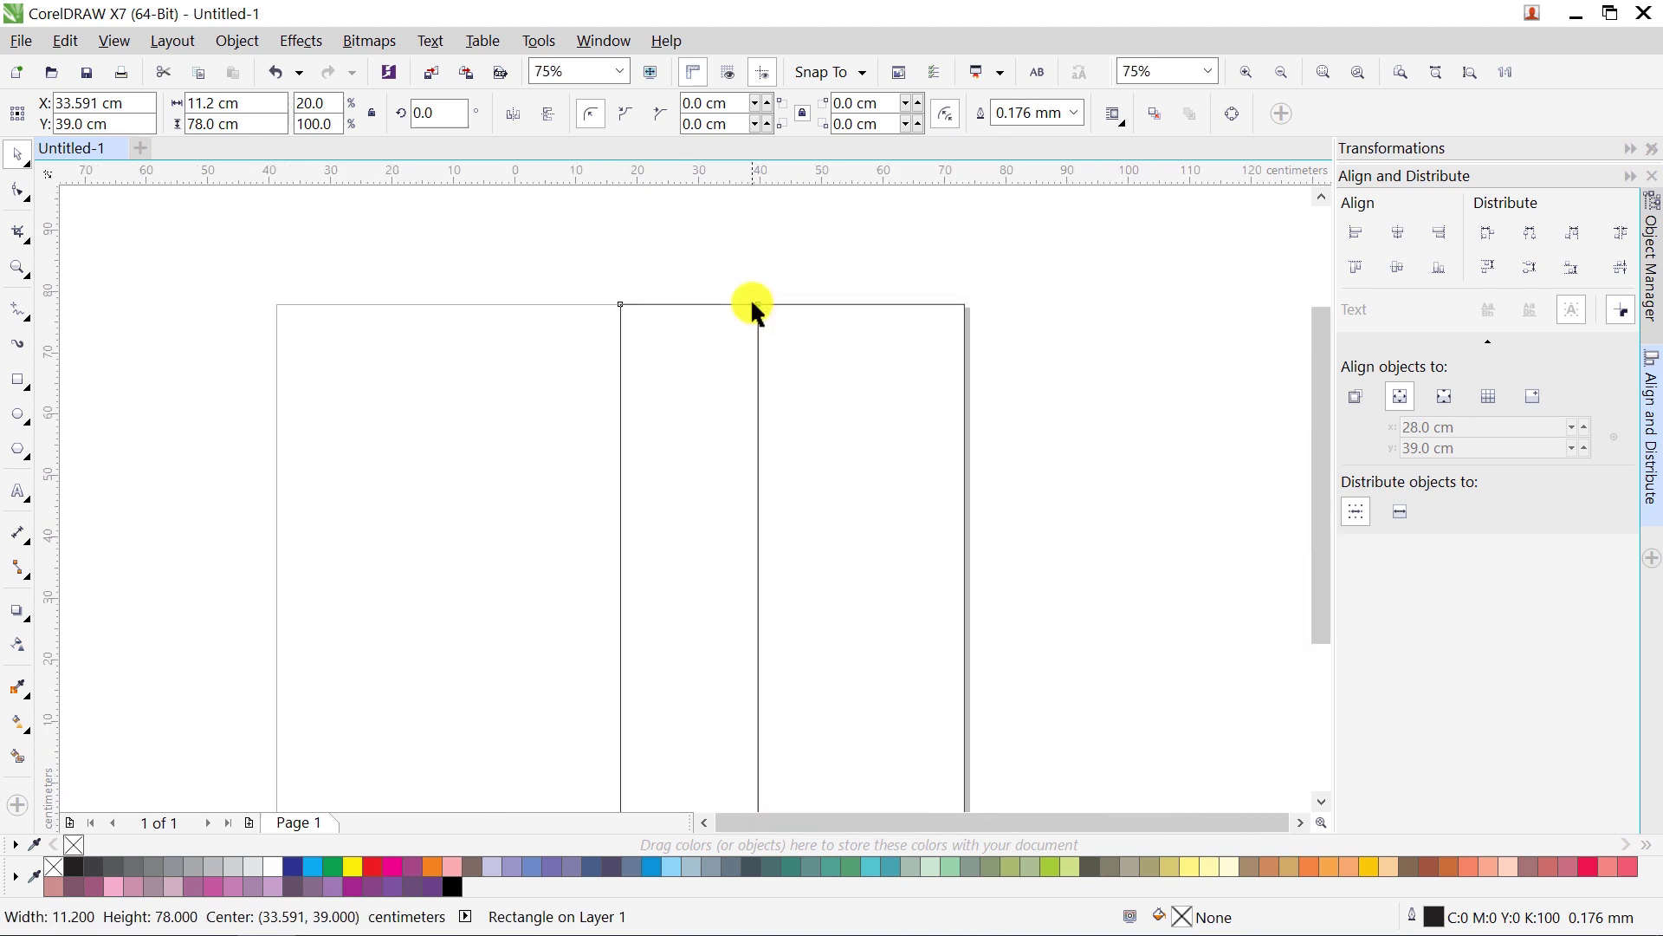
# Step: Fill both adjoining rectangles with 50% black gray
pyautogui.click(668, 270)
pyautogui.moveTo(668, 270); pyautogui.dragTo(932, 787)
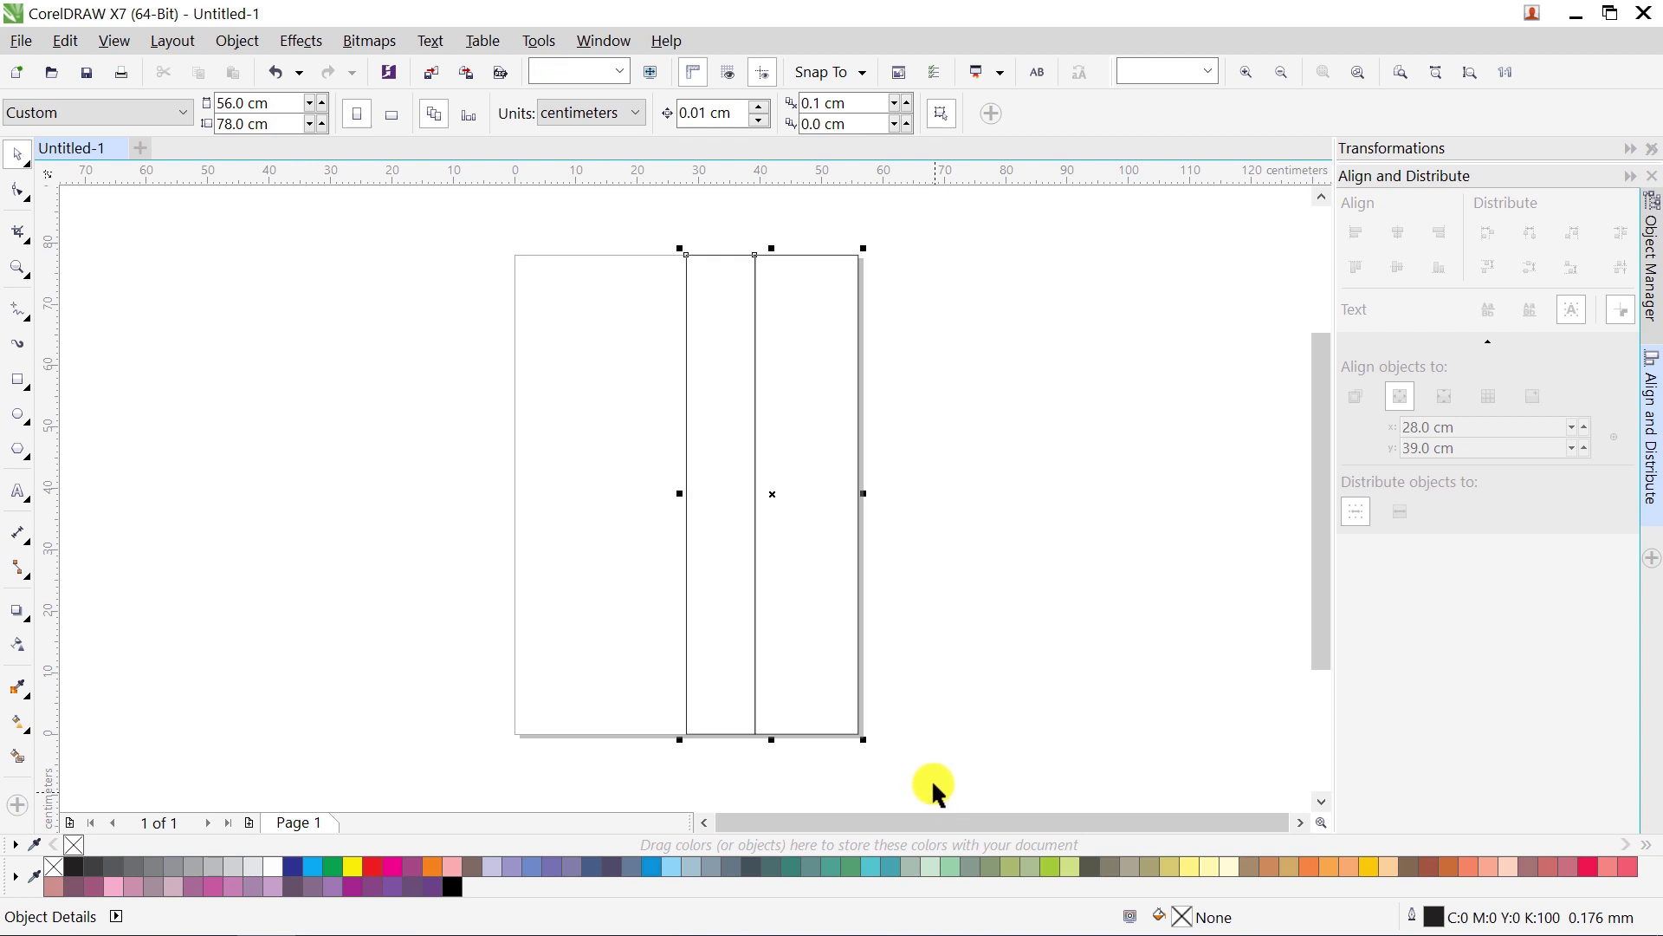
pyautogui.click(175, 865)
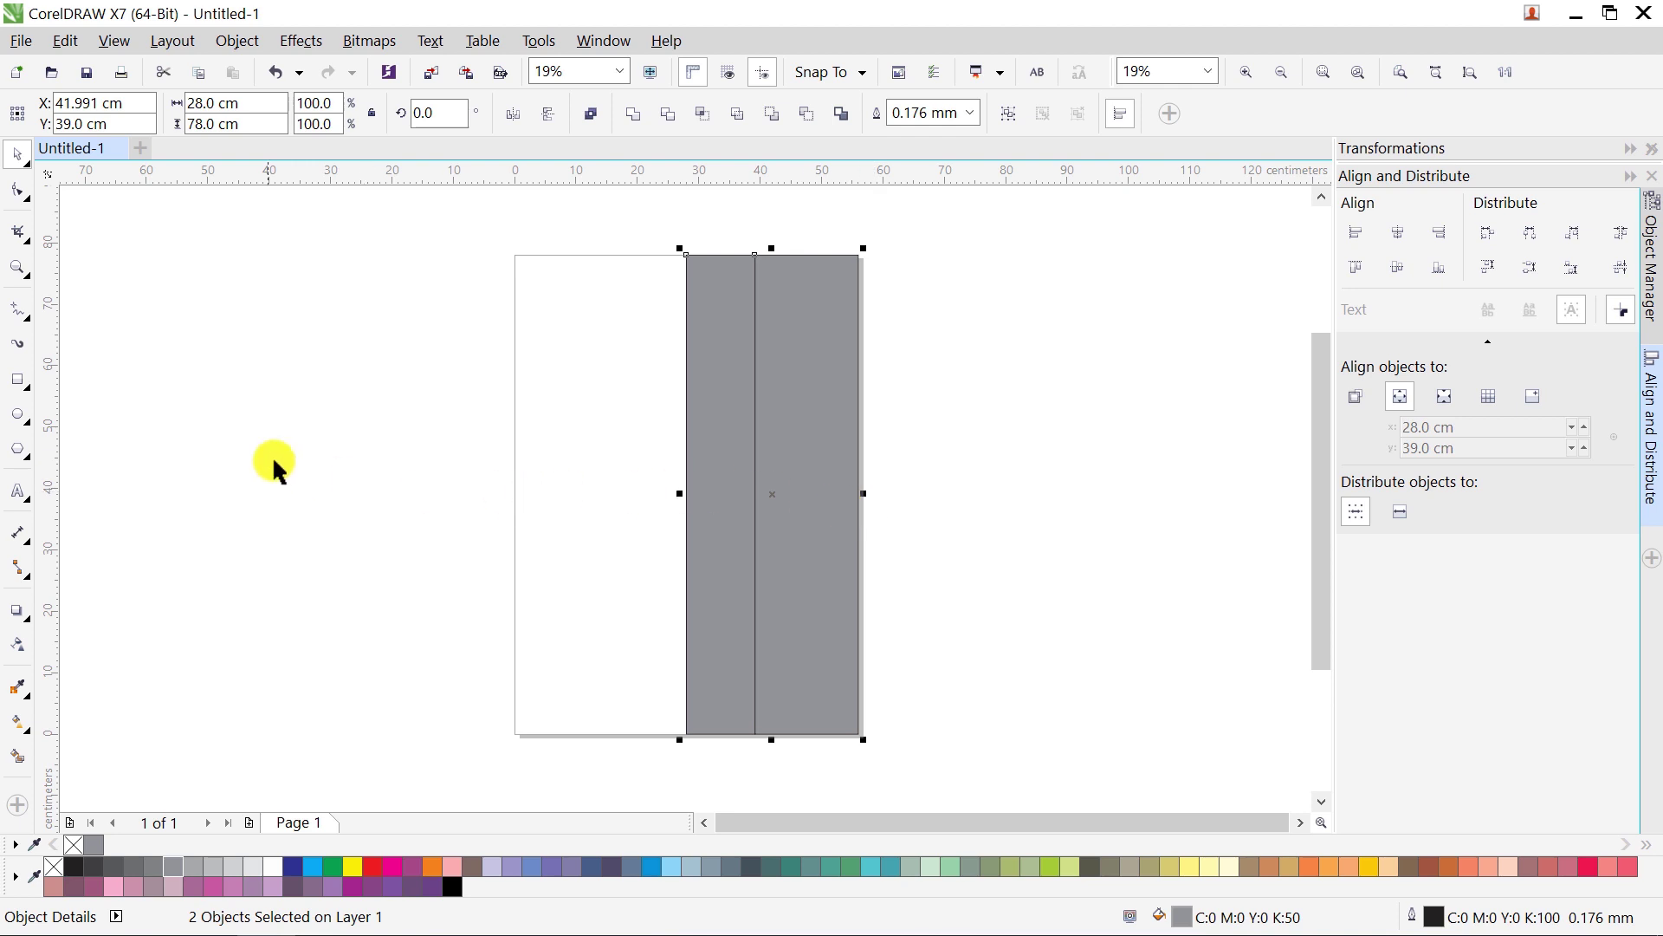
# Step: Draw a slanted 2-Point Line across the base of the gray rectangles, extended past both sides to about 37.6 by 10.1 cm
pyautogui.click(32, 325)
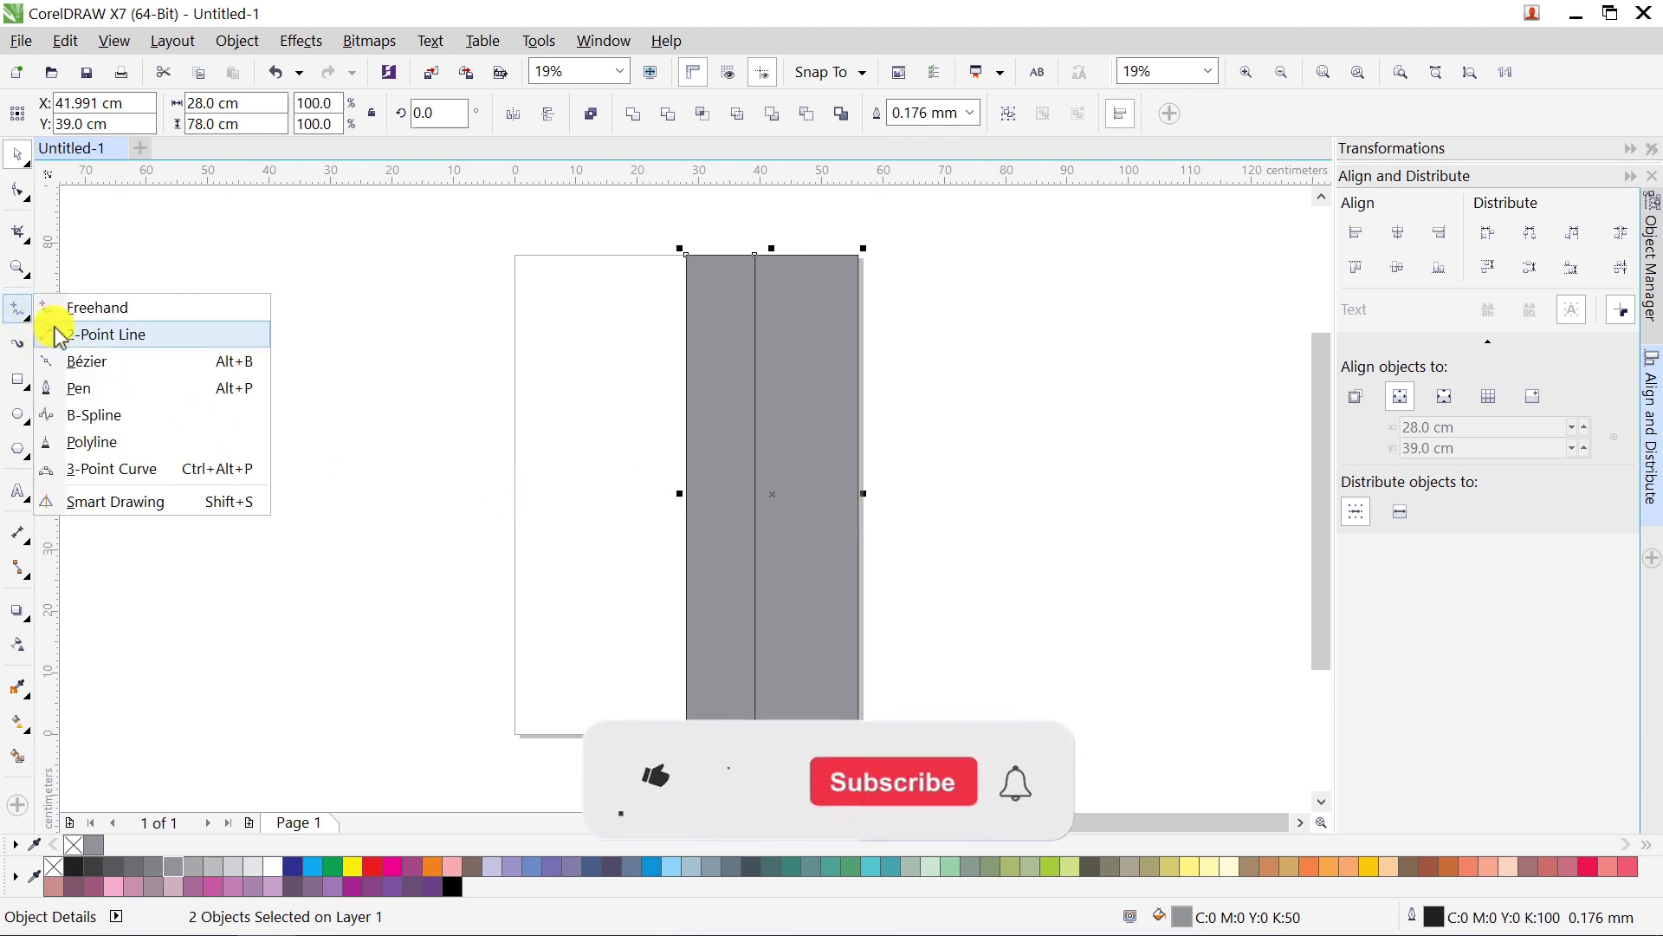
pyautogui.click(61, 330)
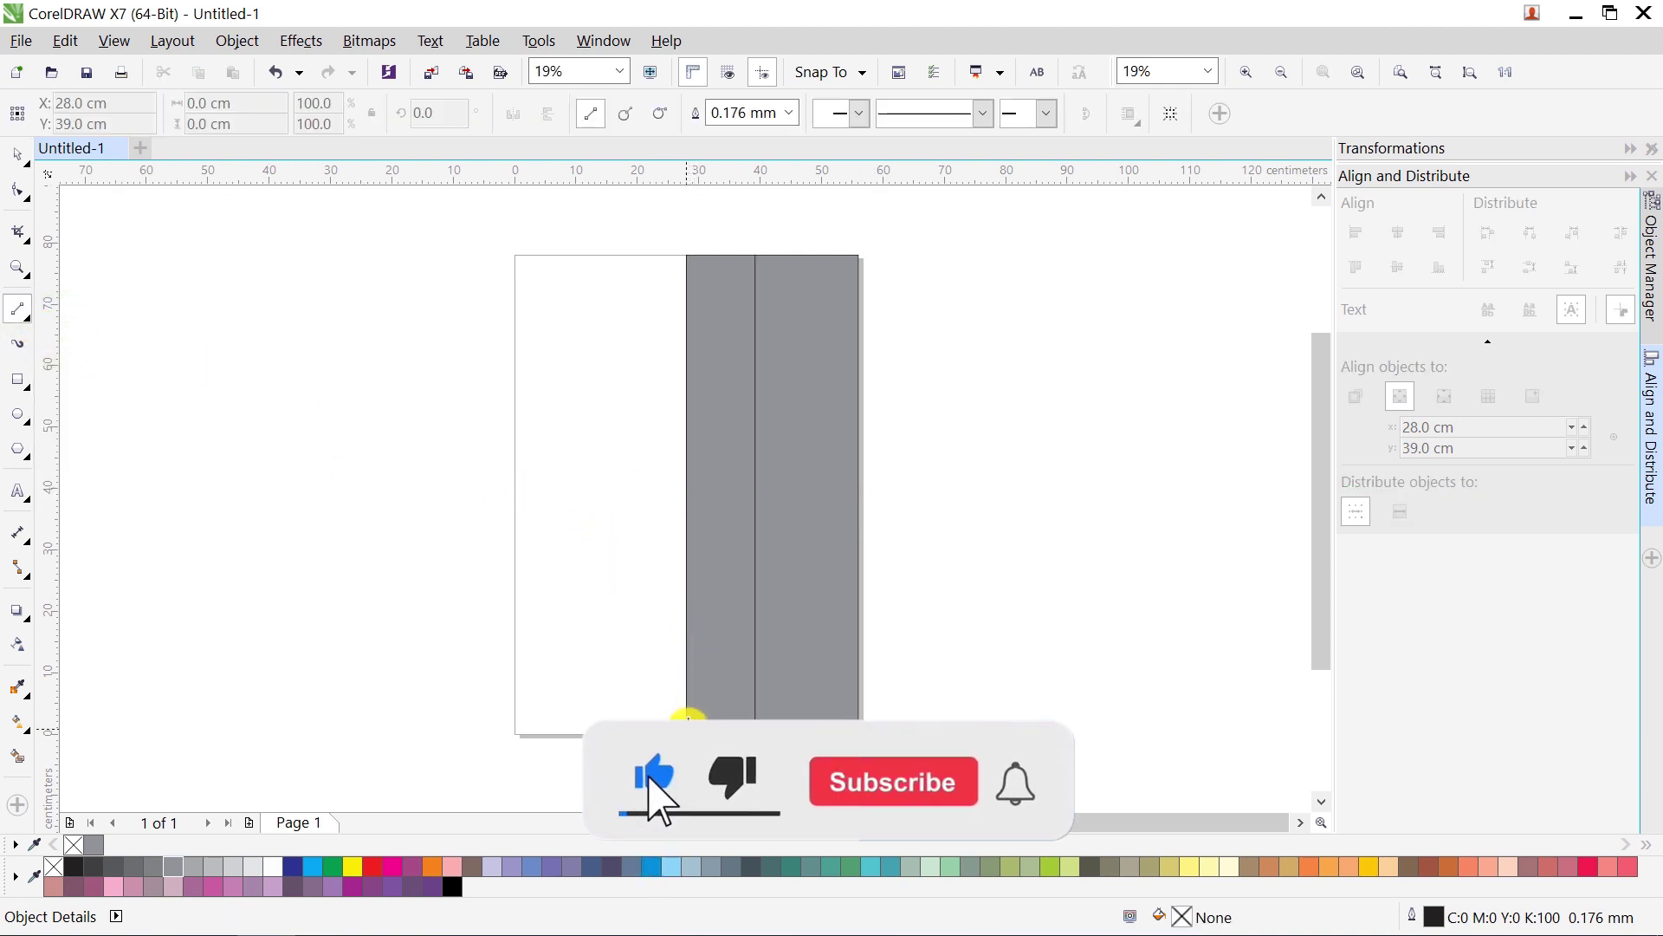
pyautogui.moveTo(687, 727); pyautogui.dragTo(878, 681)
pyautogui.moveTo(689, 732); pyautogui.dragTo(646, 747)
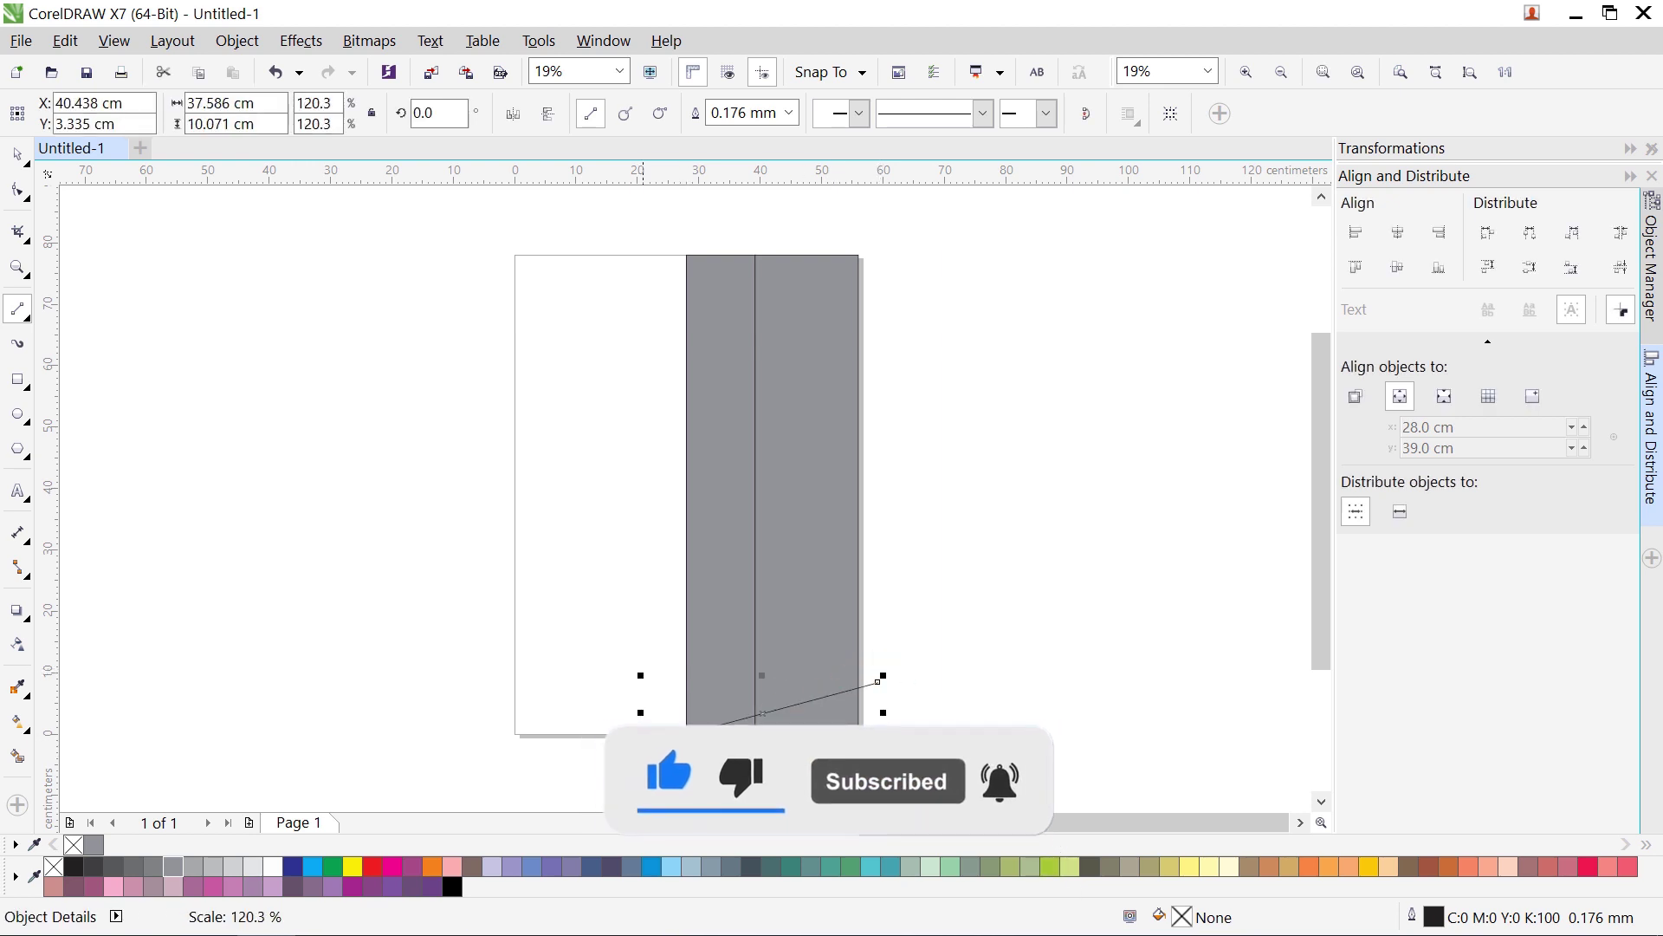
# Step: Set the slanted line's outline width to 2.5 mm
pyautogui.click(19, 156)
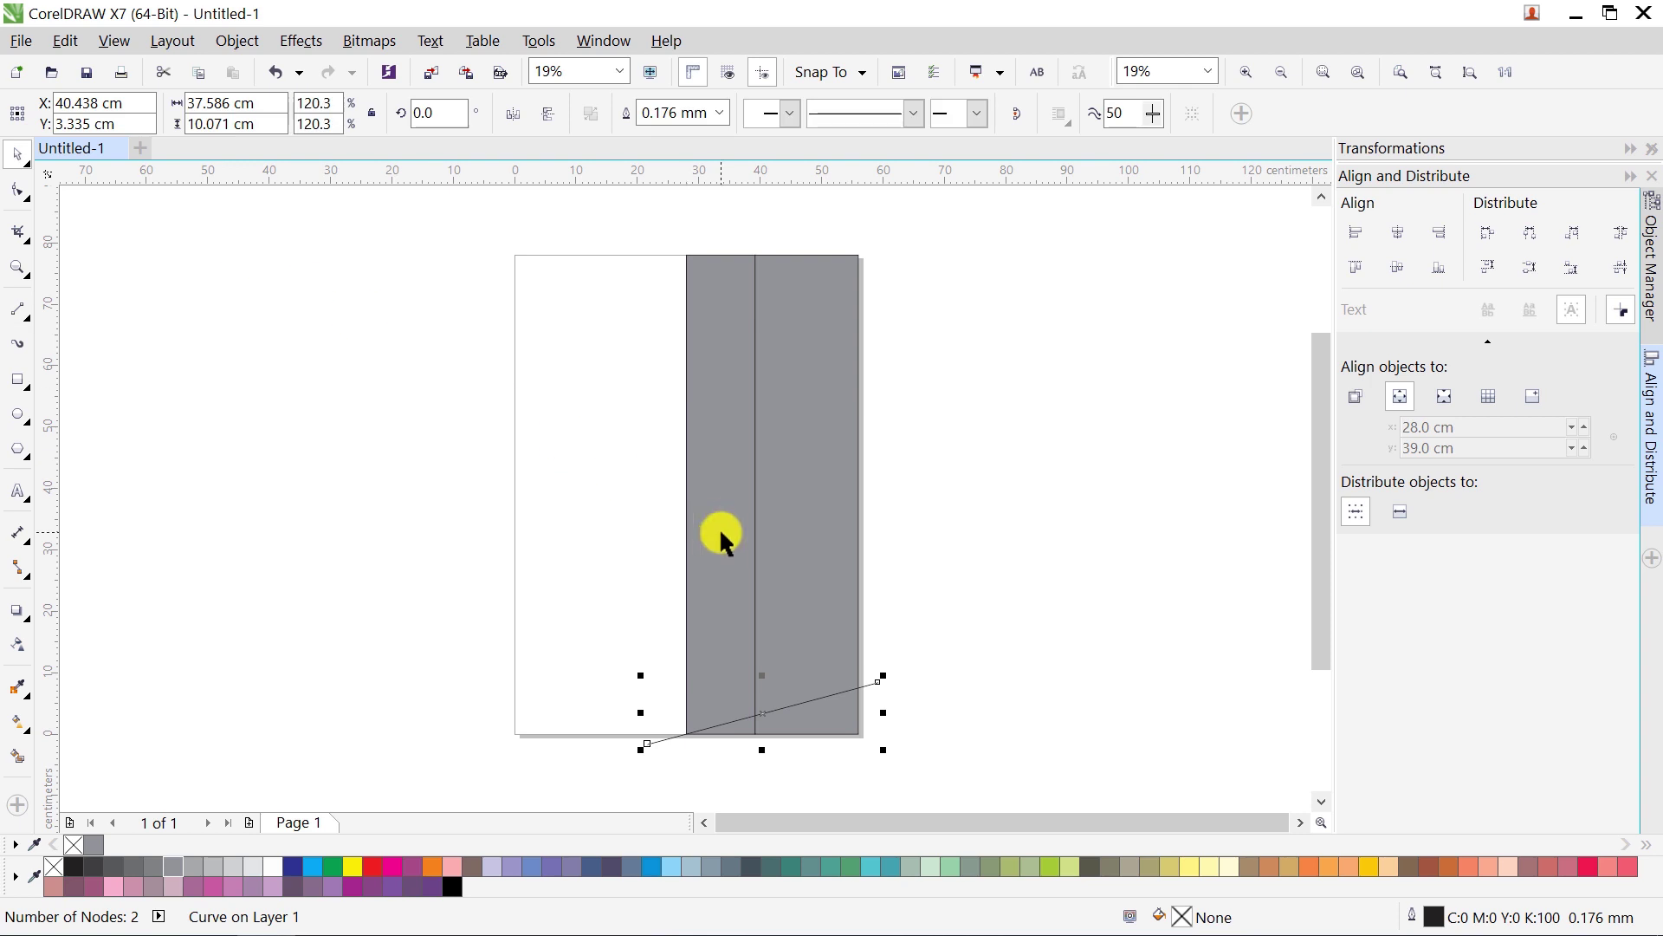
pyautogui.click(724, 115)
pyautogui.click(685, 338)
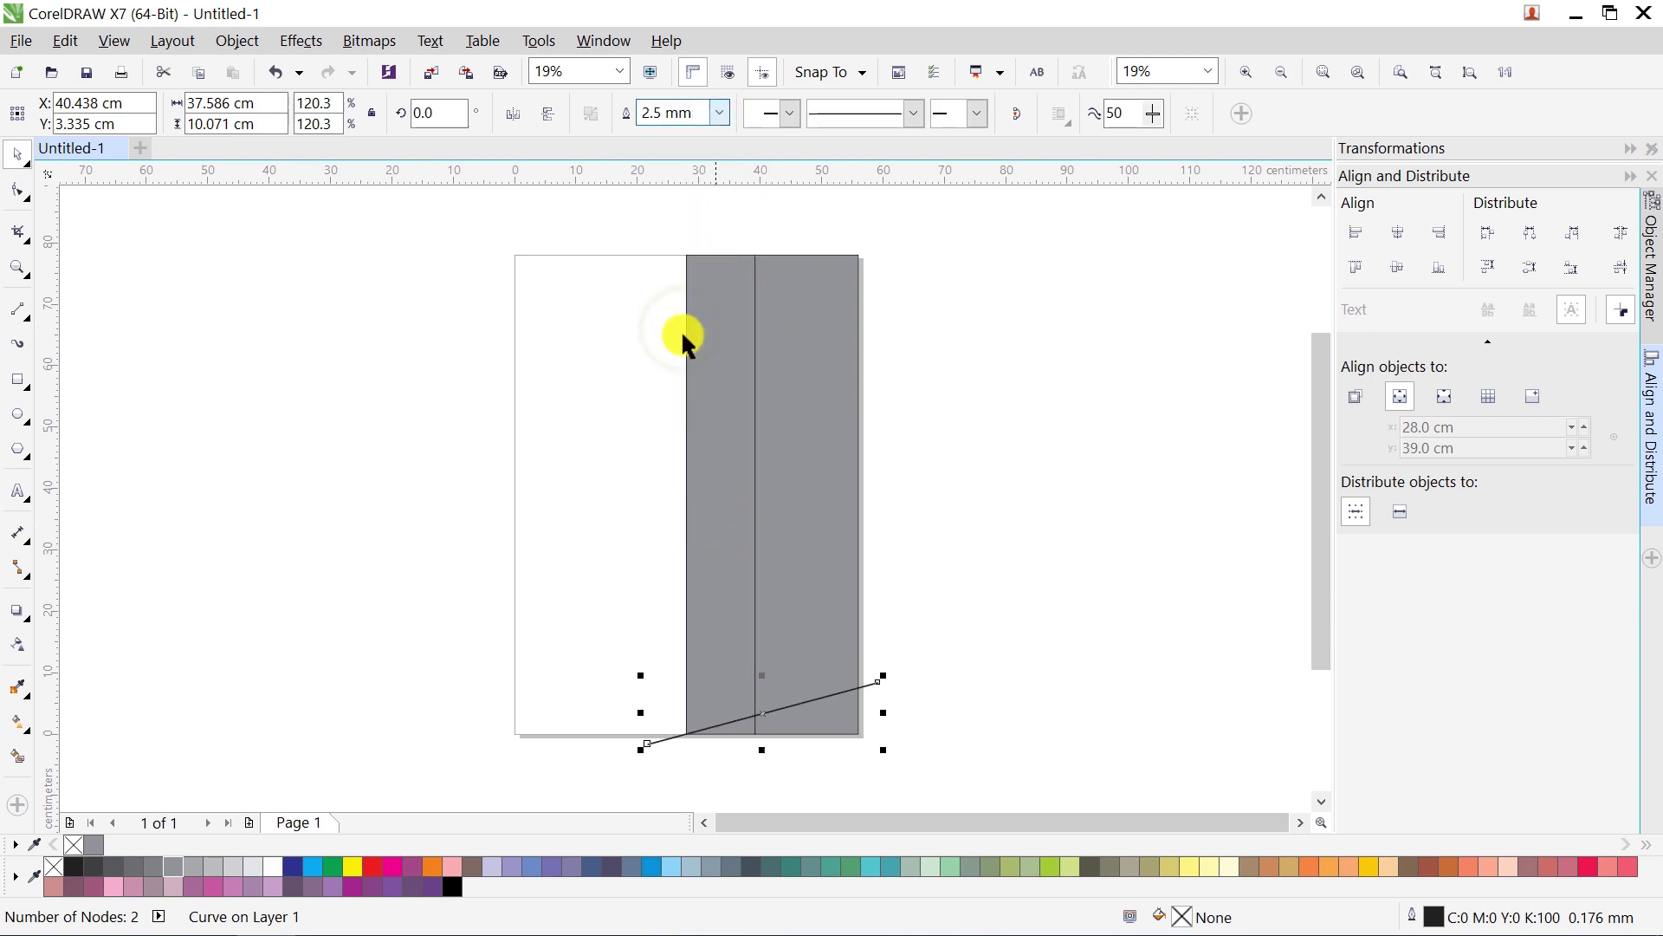
# Step: Duplicate the slanted line straight up to the rectangles' upper end, crossing the narrow rectangle's outer top corner
pyautogui.moveTo(873, 692); pyautogui.dragTo(837, 209)
pyautogui.scroll(-4, 701, 260)
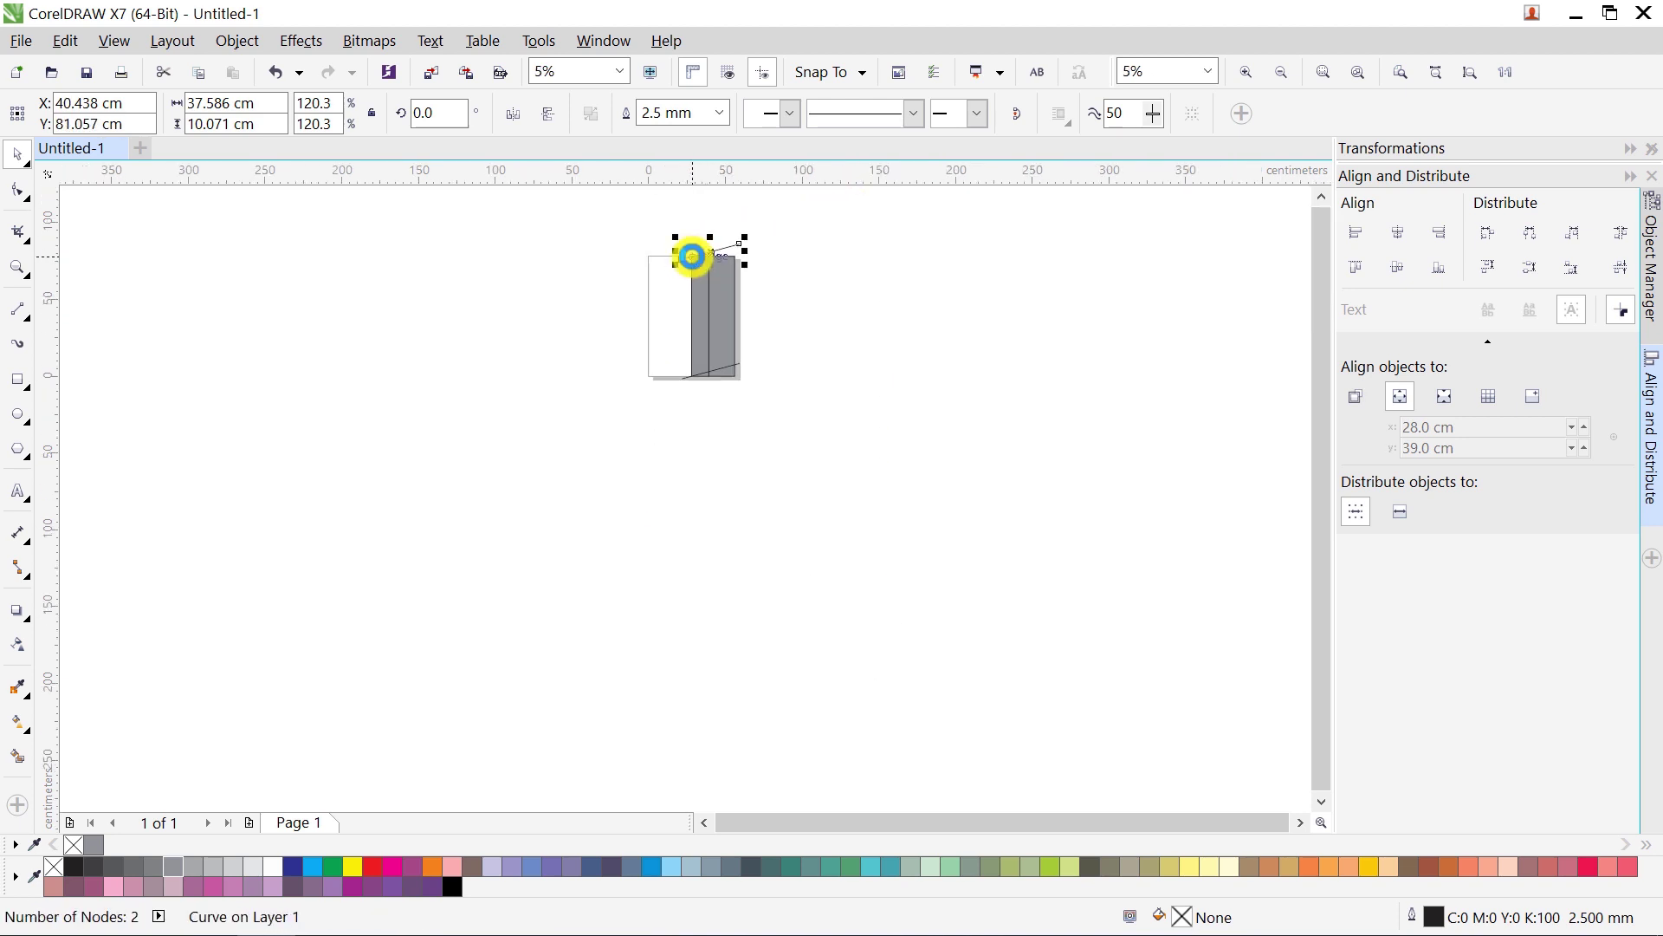
pyautogui.scroll(8, 691, 255)
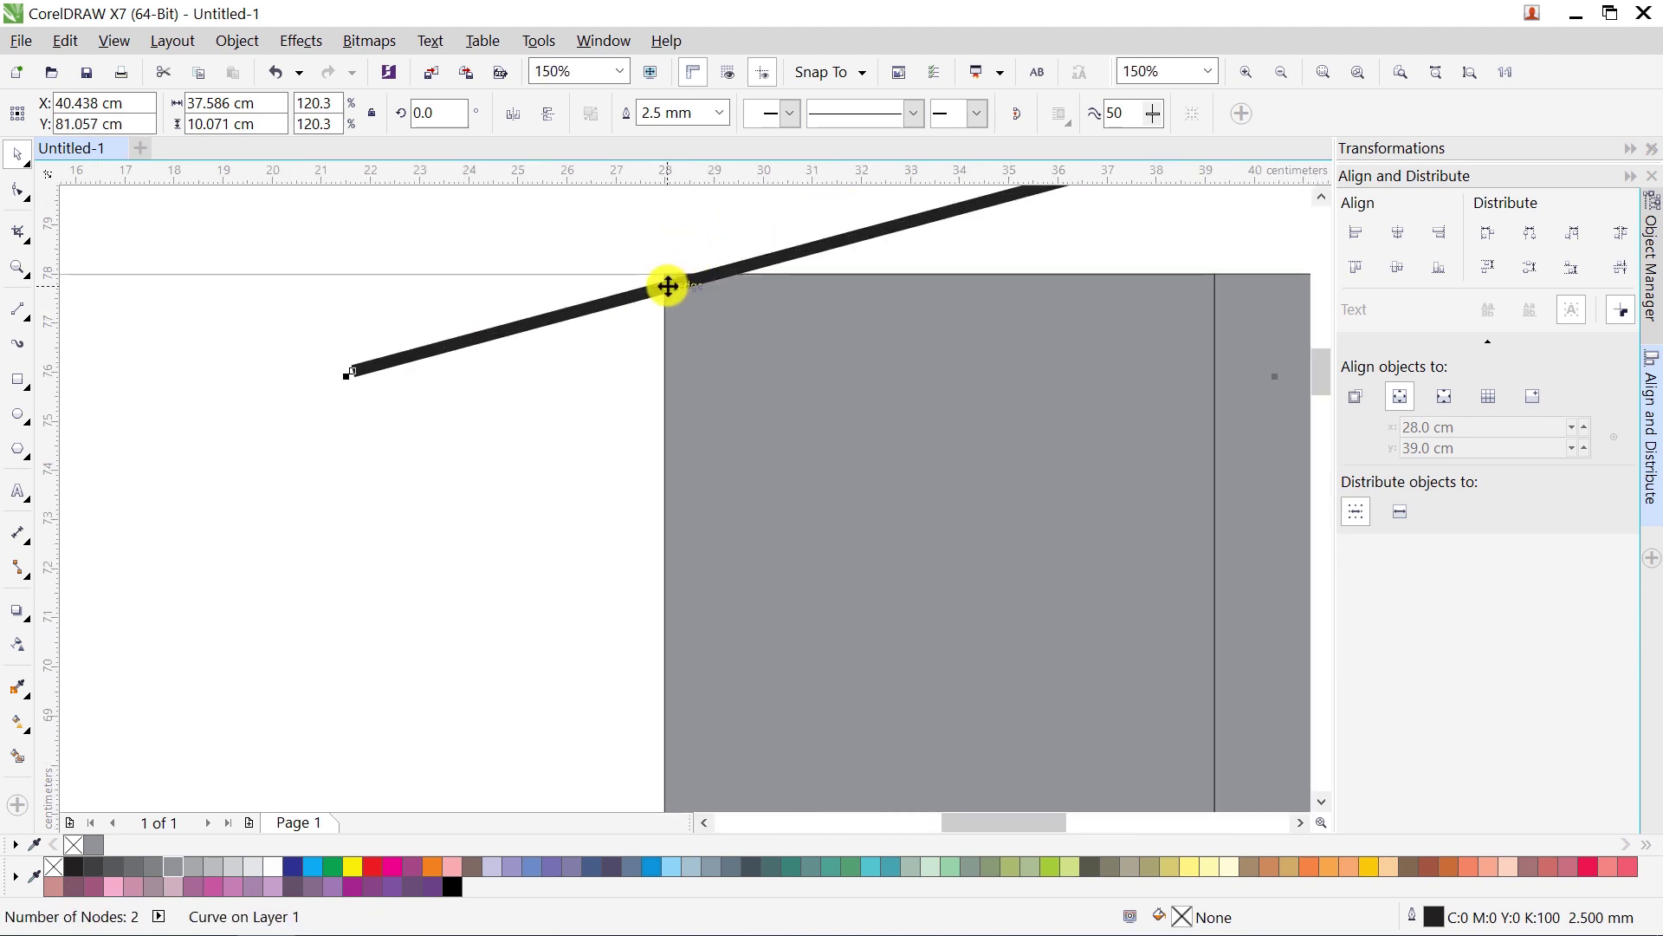
pyautogui.moveTo(668, 286); pyautogui.dragTo(665, 275)
# Step: Set the upper slanted line's outline width to 25 mm
pyautogui.scroll(-4, 668, 279)
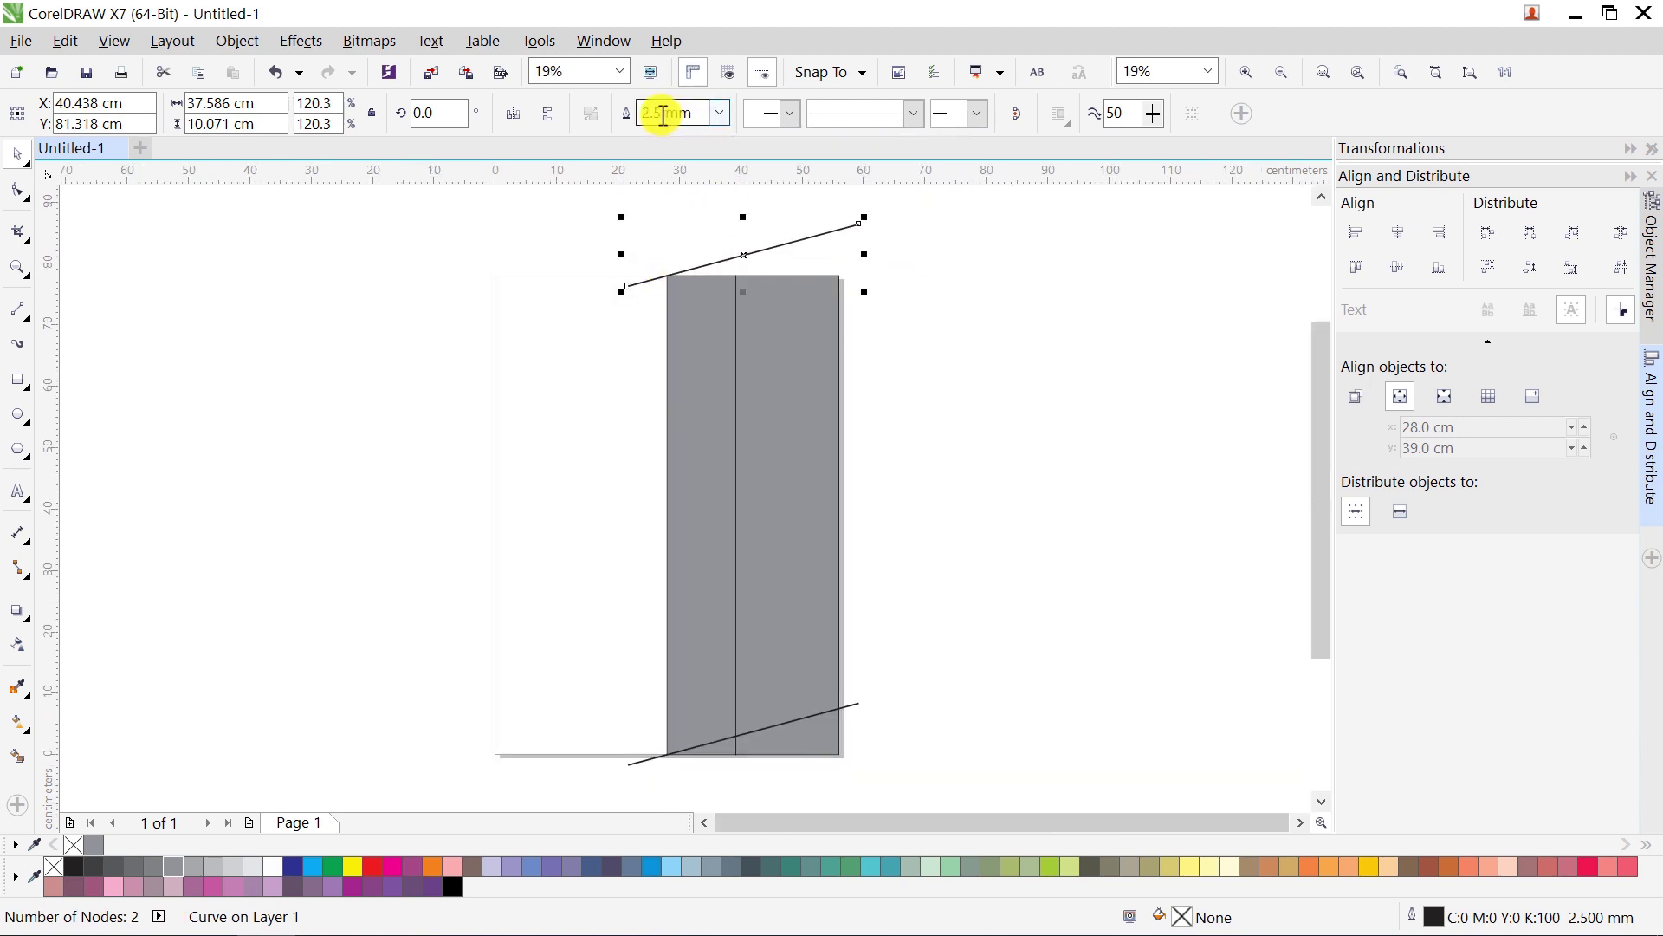
pyautogui.write('25')
pyautogui.press('Return')
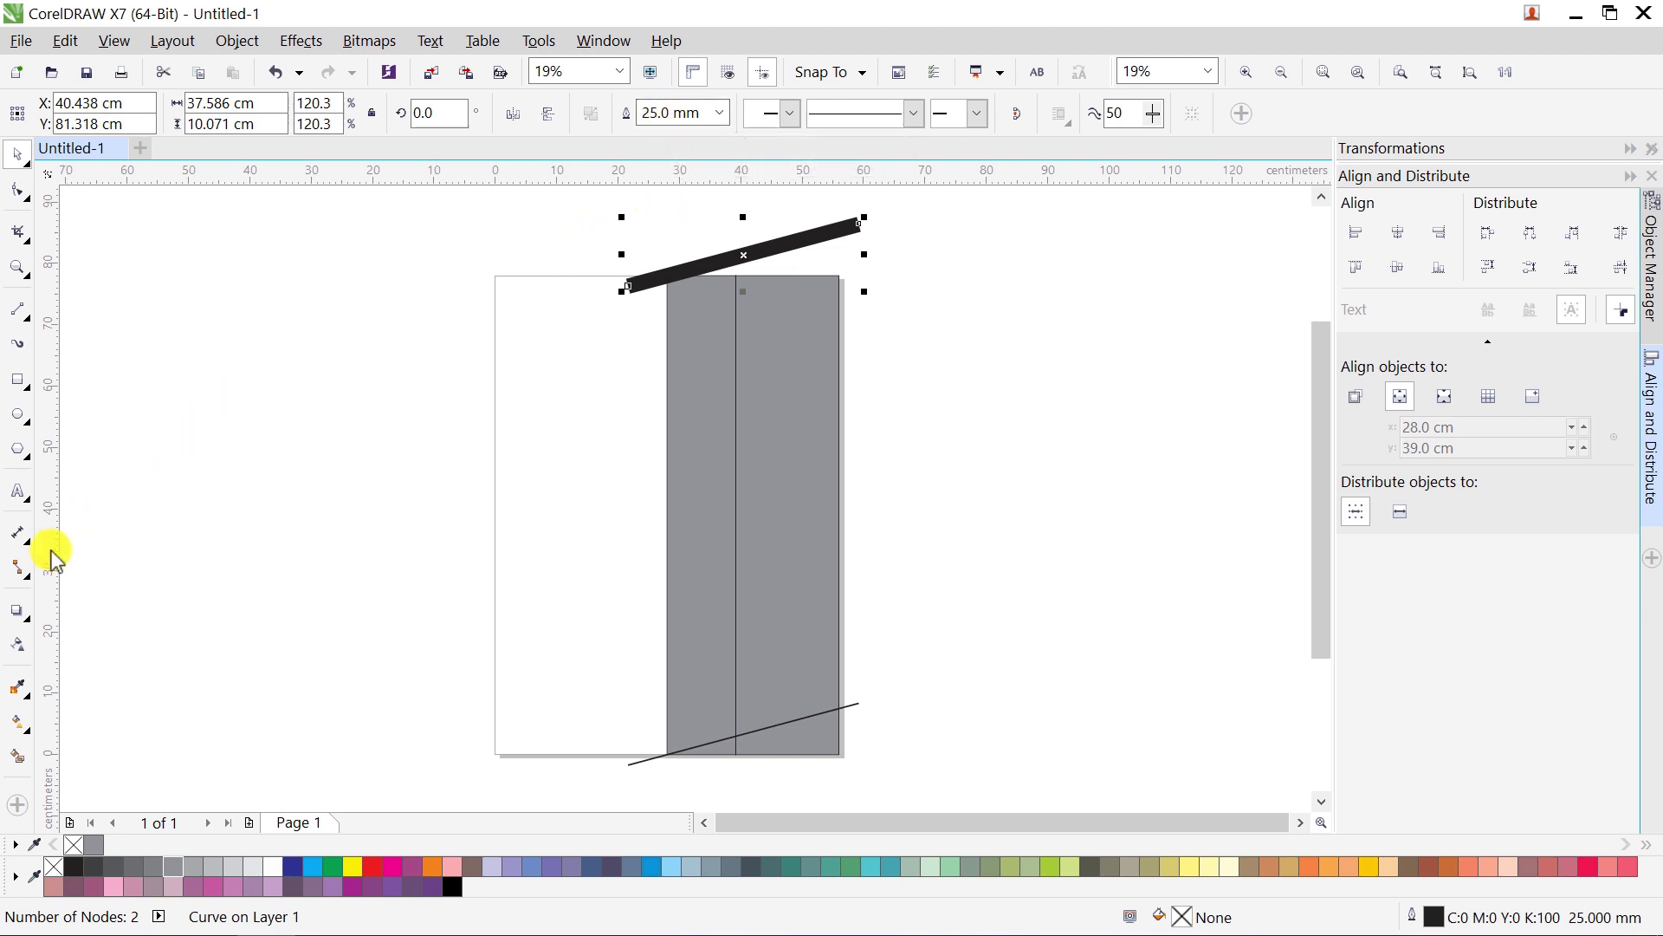
# Step: Blend the thick upper line into the thin lower line
pyautogui.click(33, 625)
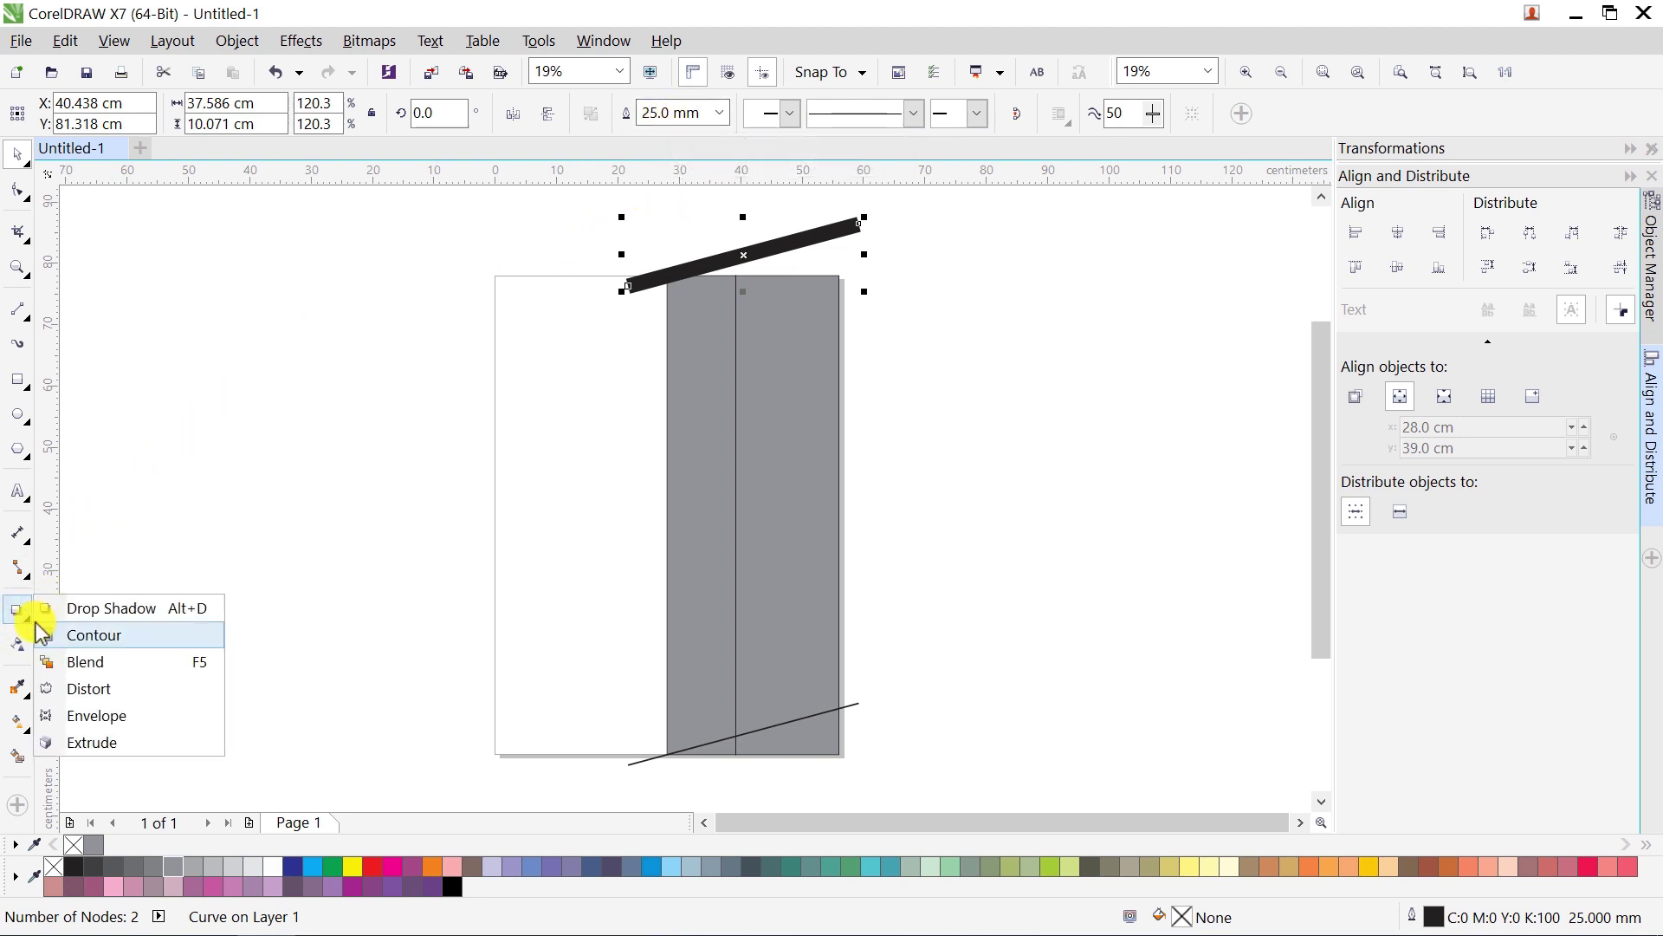
pyautogui.click(61, 658)
pyautogui.moveTo(819, 233); pyautogui.dragTo(715, 739)
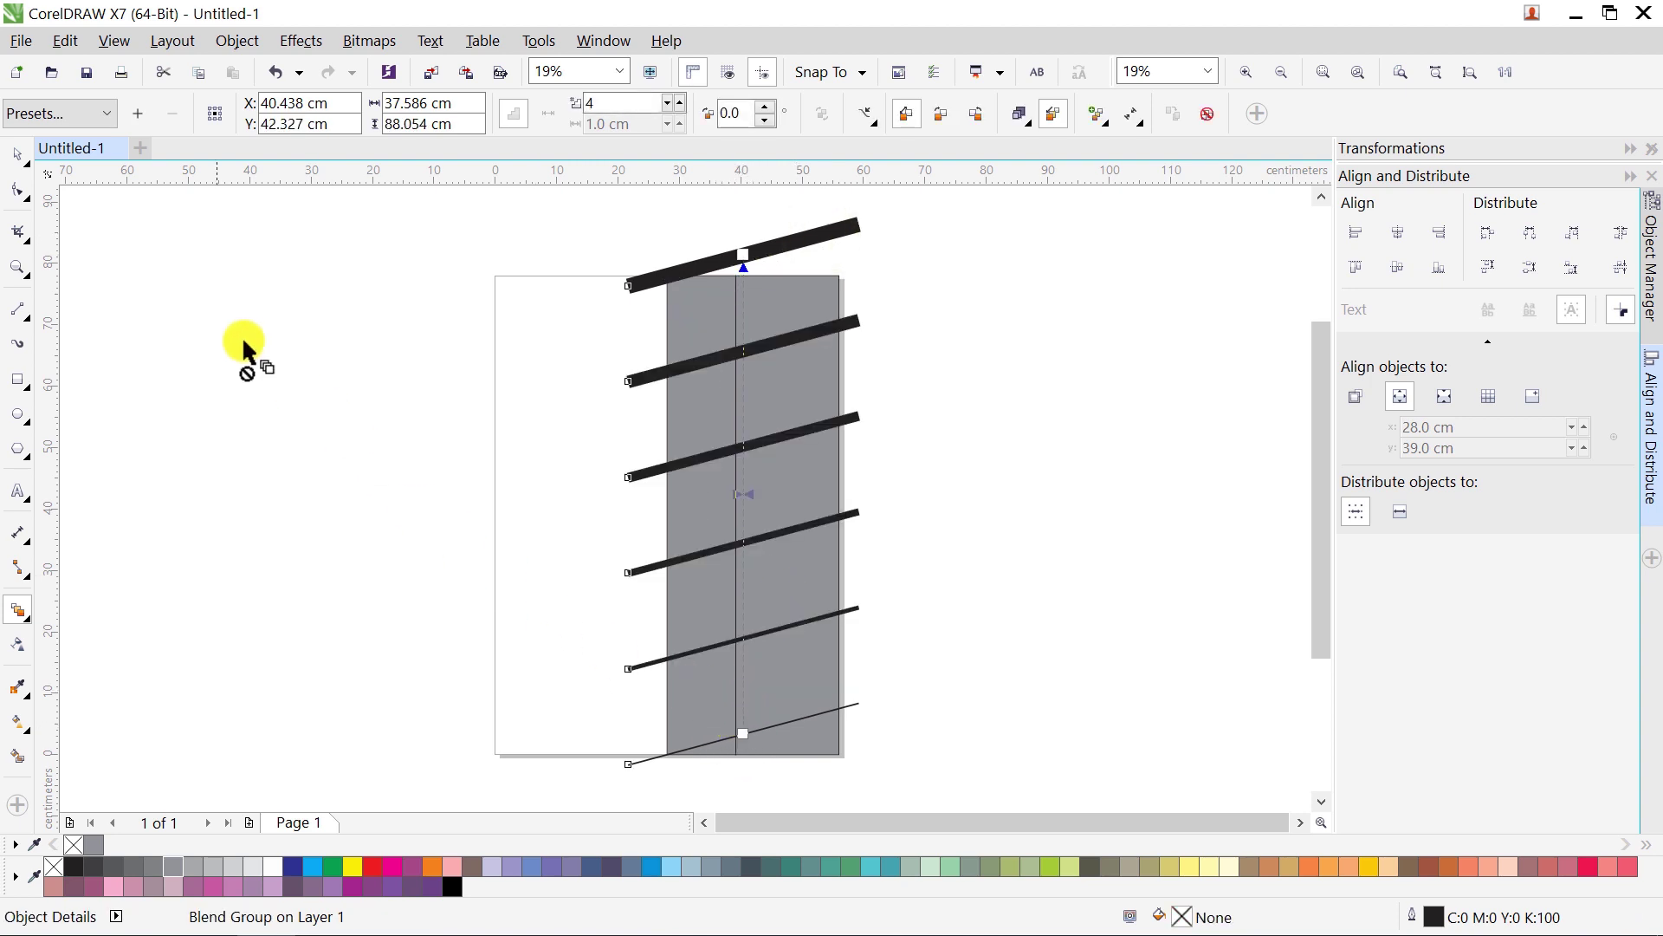
# Step: Move the blend's thin bottom line straight down about 7.5 cm so it lies below the rectangles' base
pyautogui.click(26, 163)
pyautogui.click(832, 620)
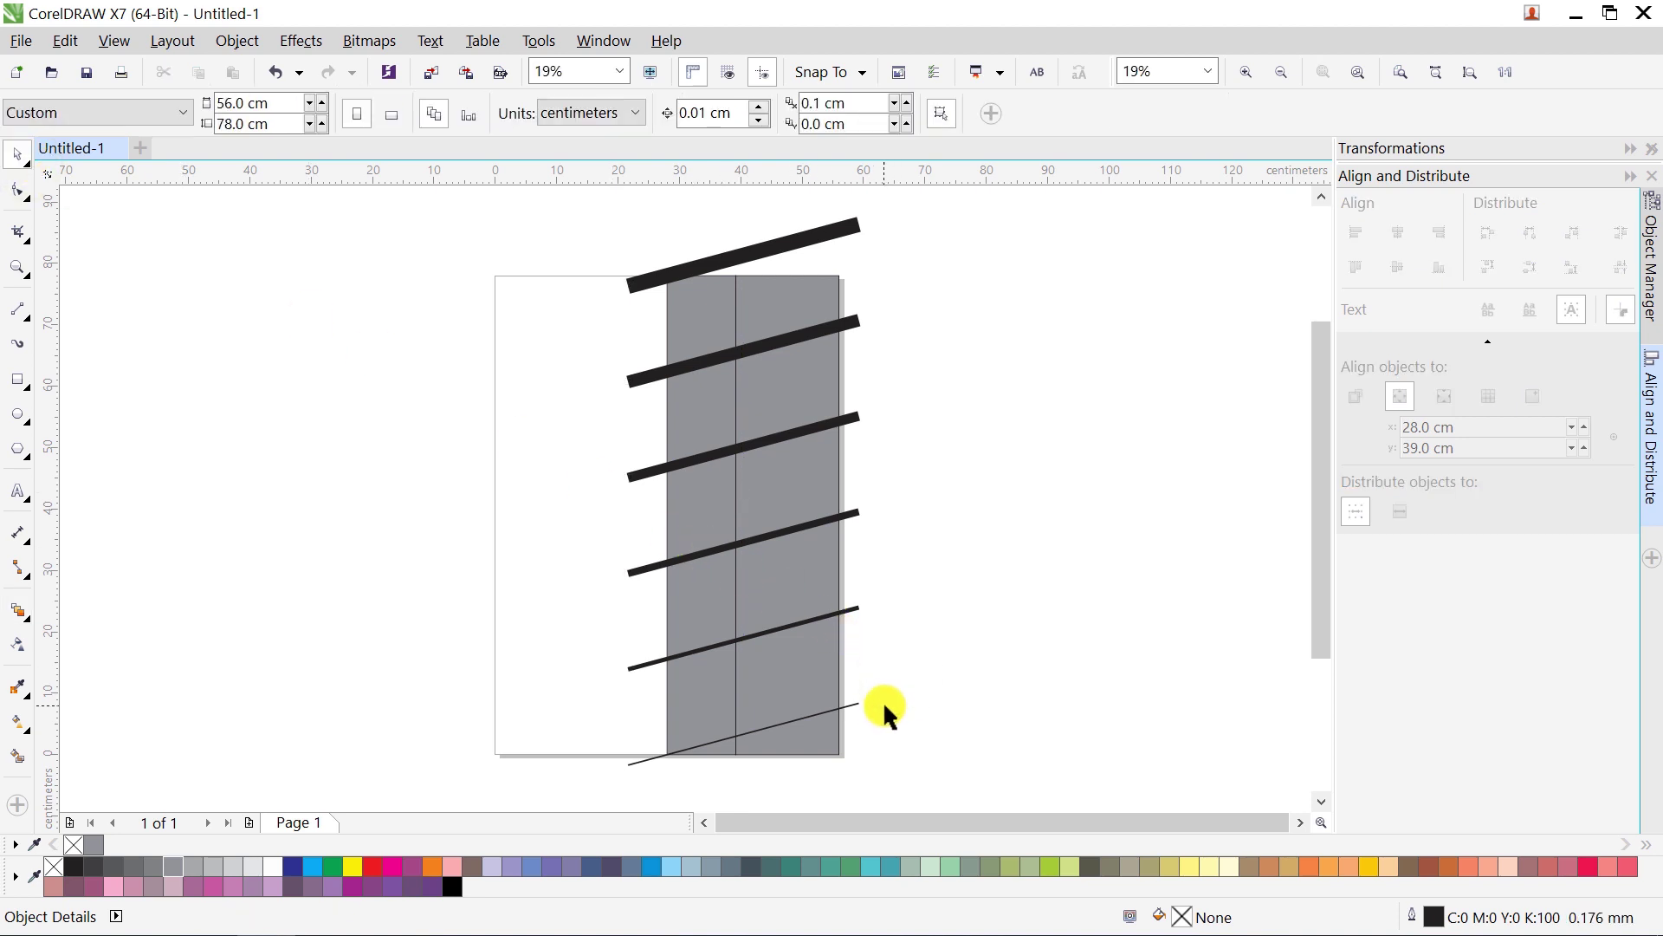
pyautogui.click(856, 705)
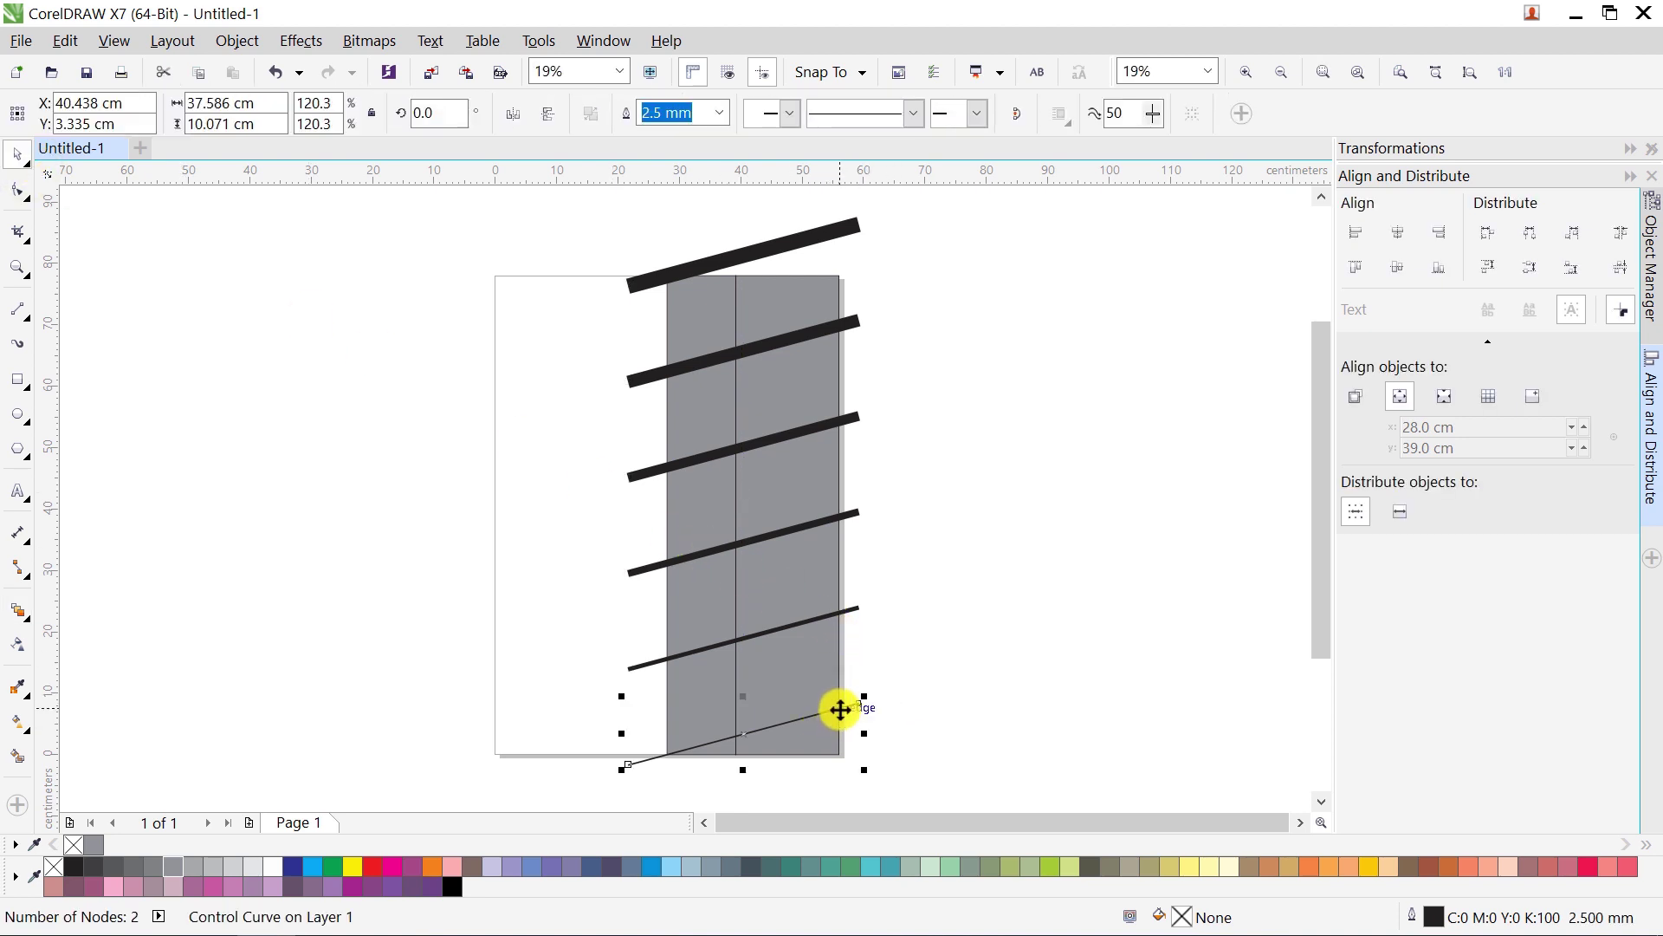
pyautogui.moveTo(839, 706); pyautogui.dragTo(835, 755)
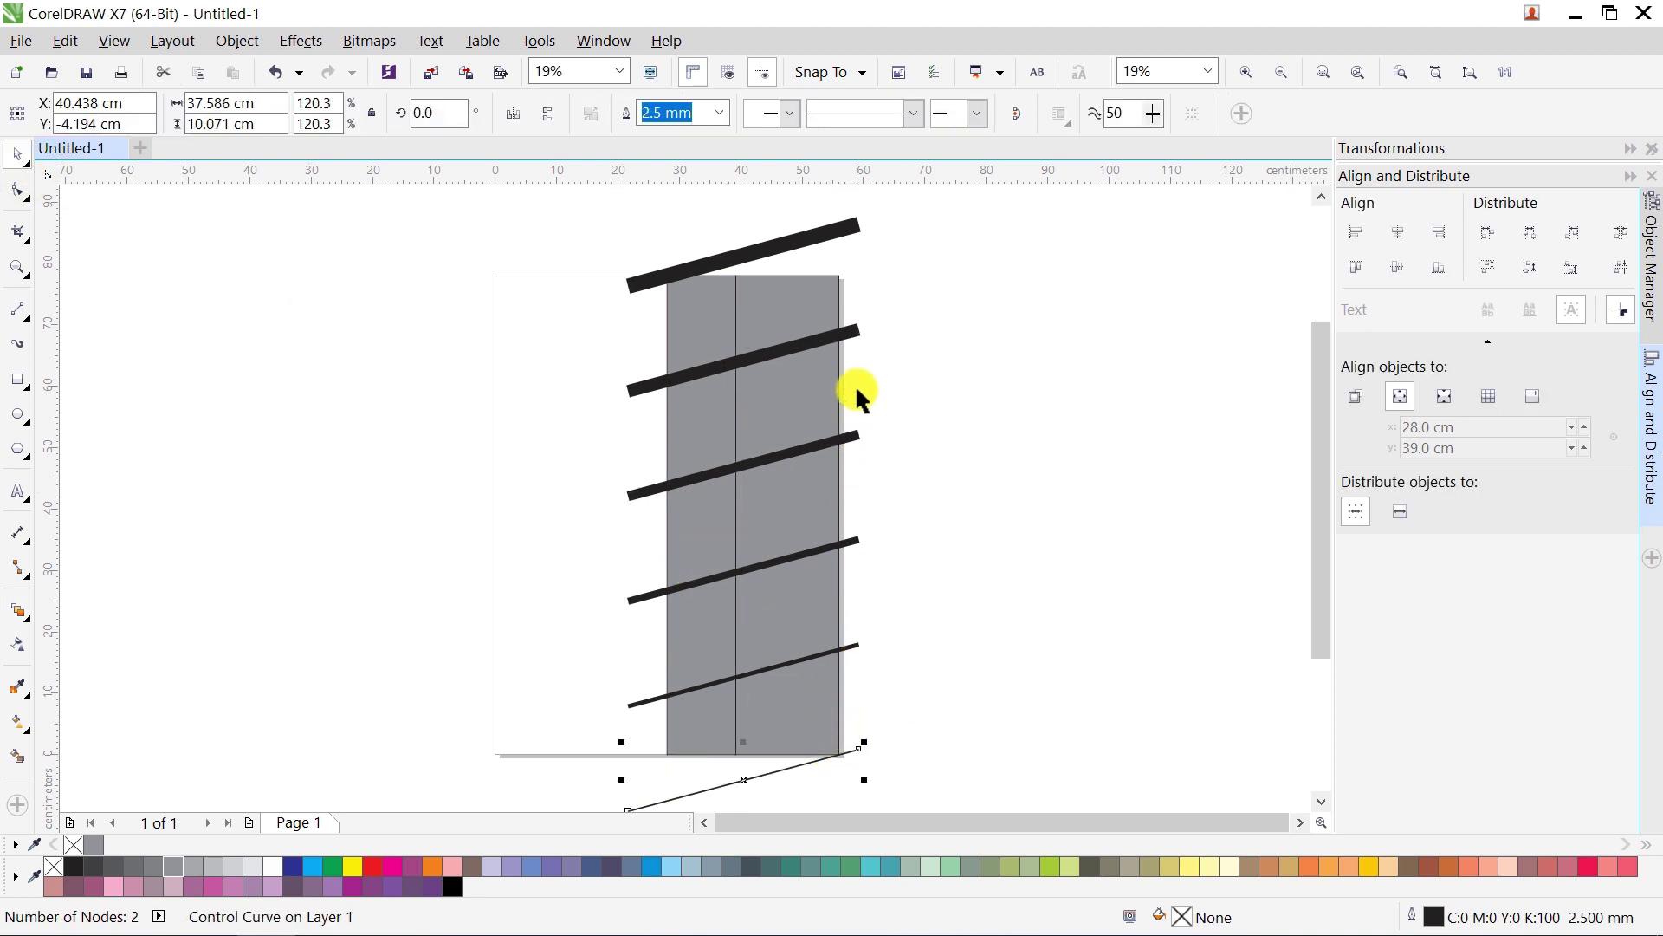
# Step: Set the number of steps in the line blend to 27
pyautogui.click(849, 335)
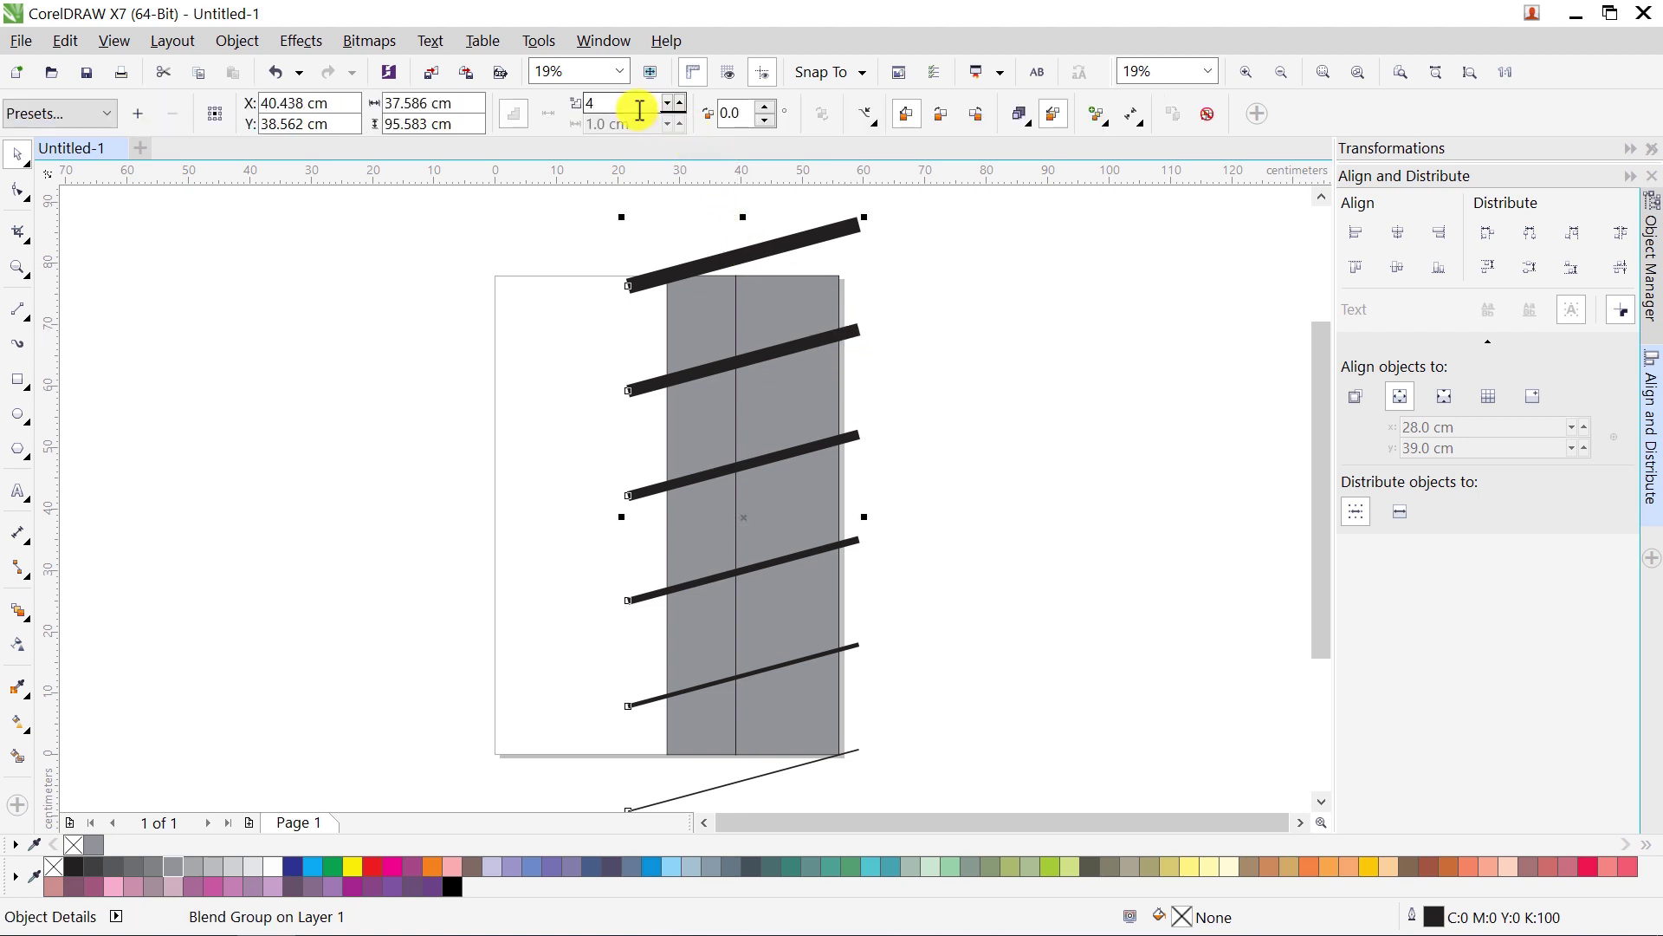
pyautogui.click(680, 102)
pyautogui.click(680, 102)
pyautogui.click(680, 102)
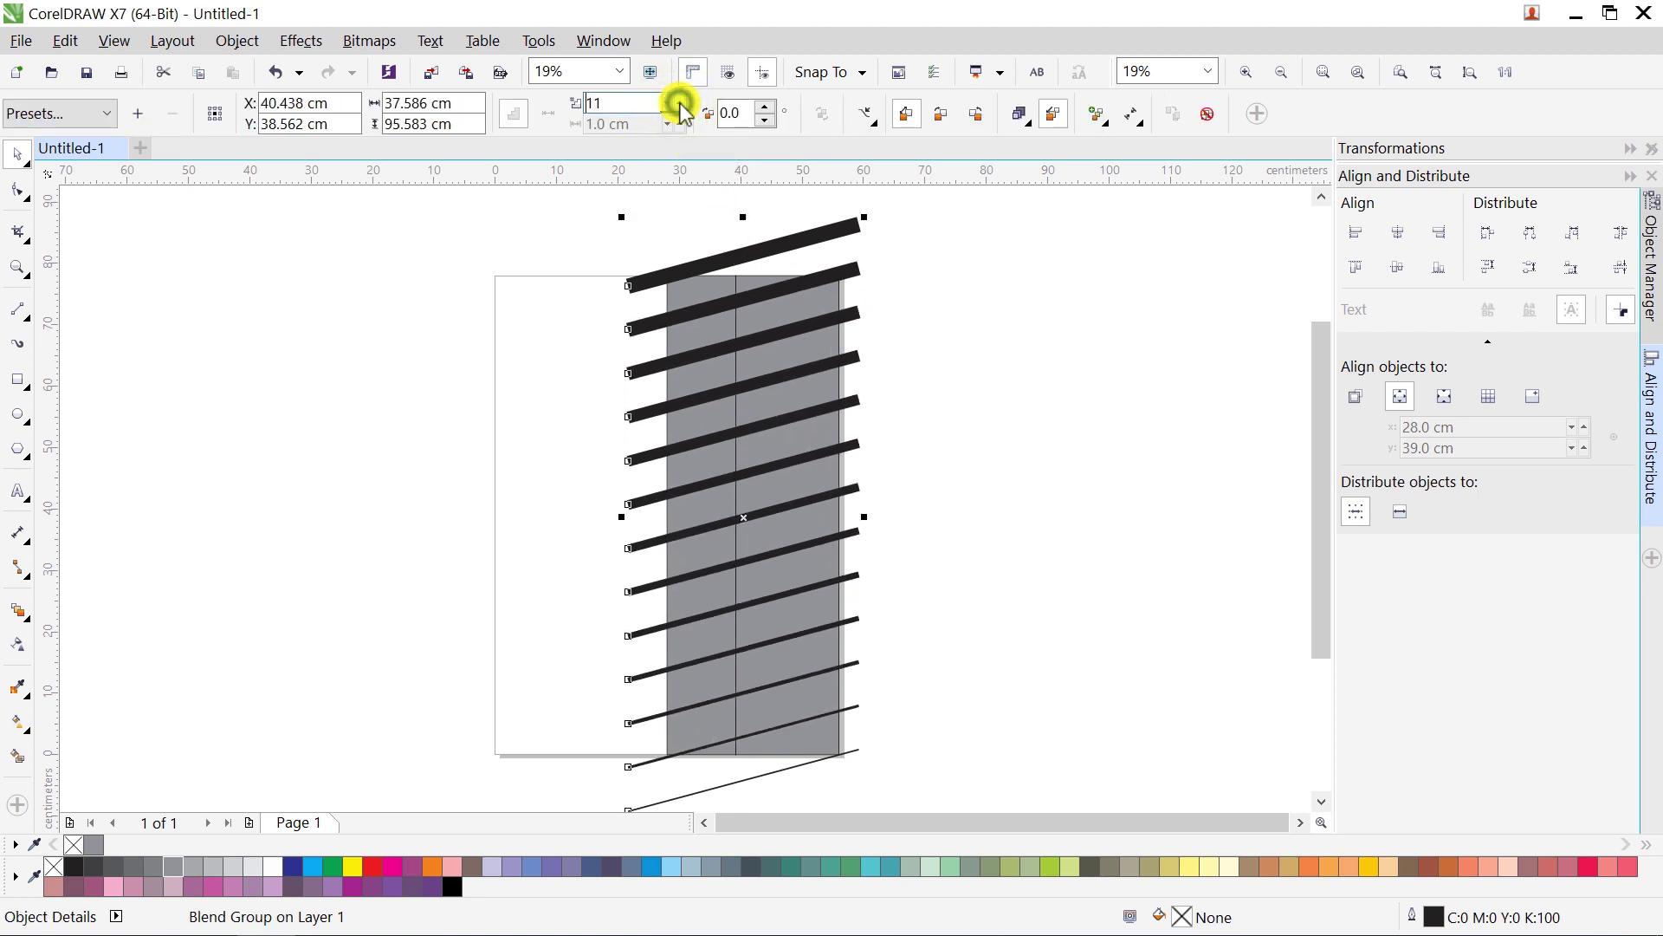
pyautogui.click(680, 102)
pyautogui.click(680, 103)
pyautogui.click(680, 103)
pyautogui.click(680, 102)
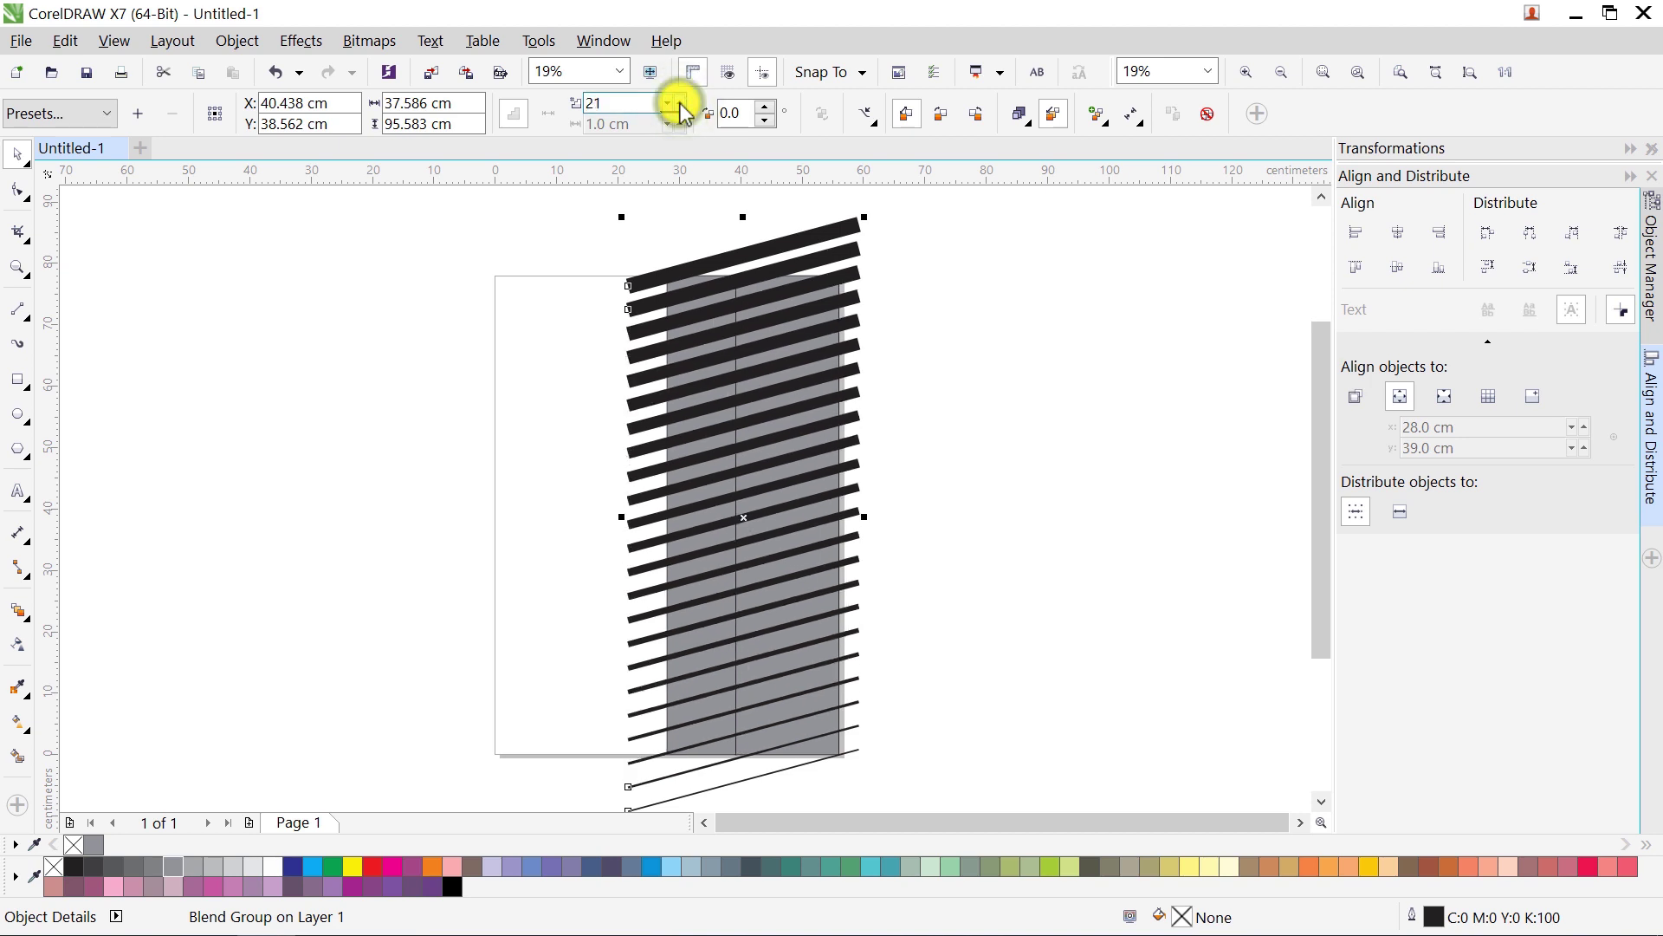
pyautogui.click(680, 102)
pyautogui.click(680, 102)
pyautogui.click(680, 103)
pyautogui.click(681, 103)
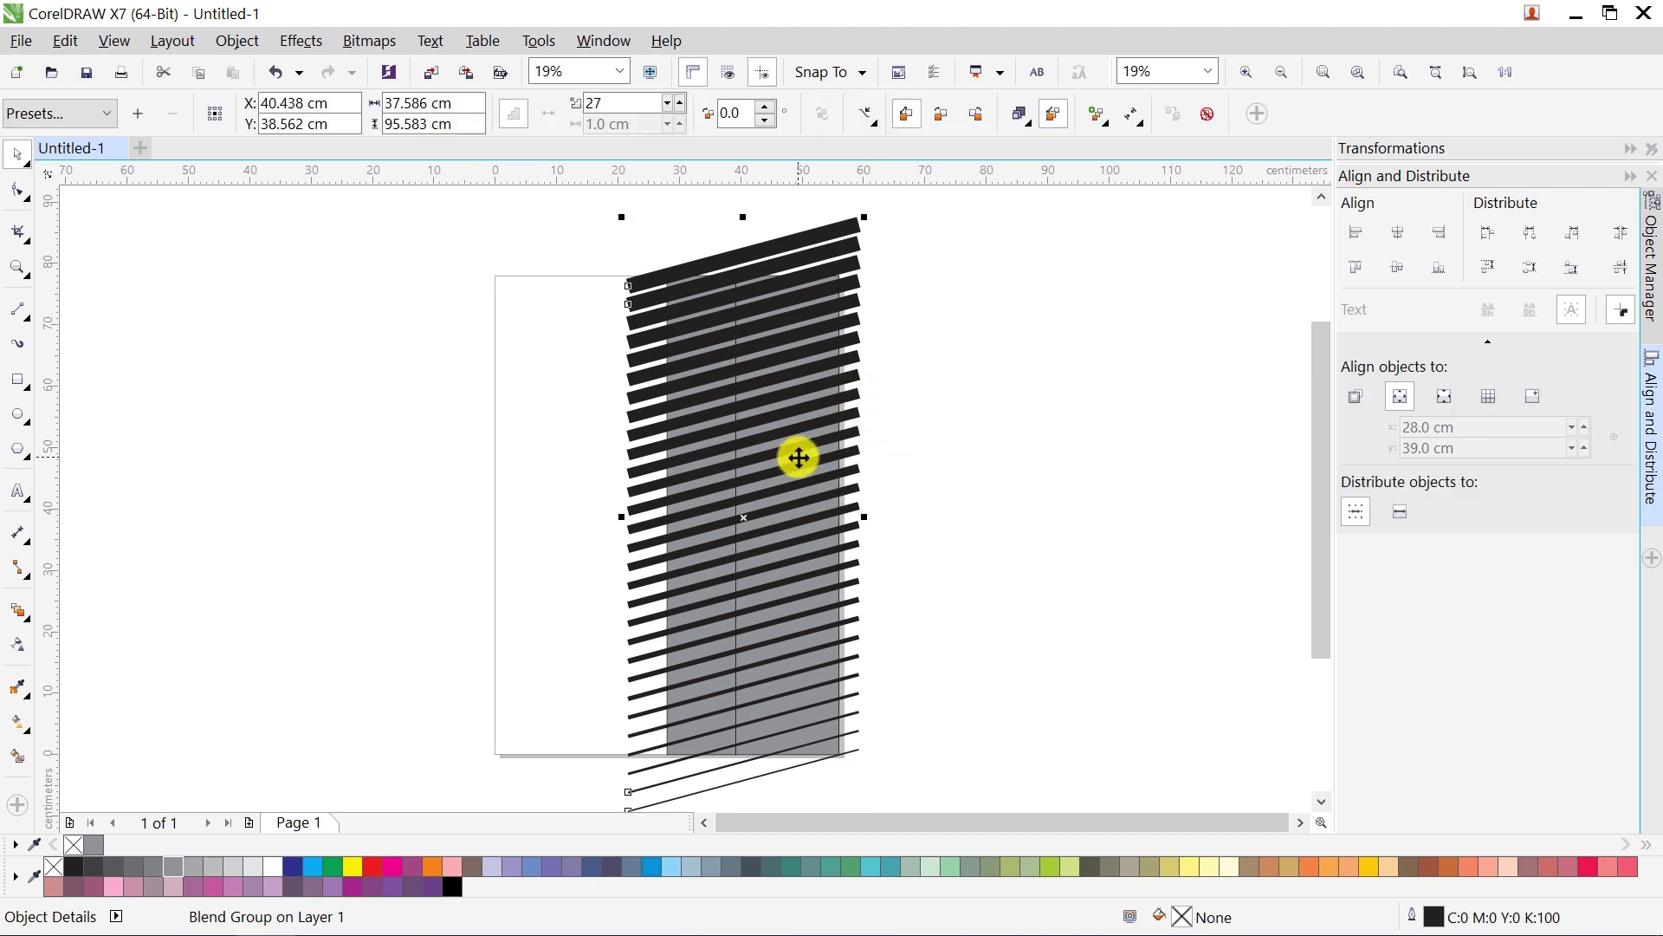
# Step: Adjust the blend's acceleration so the stripes spread wider toward the thick upper end
pyautogui.click(17, 610)
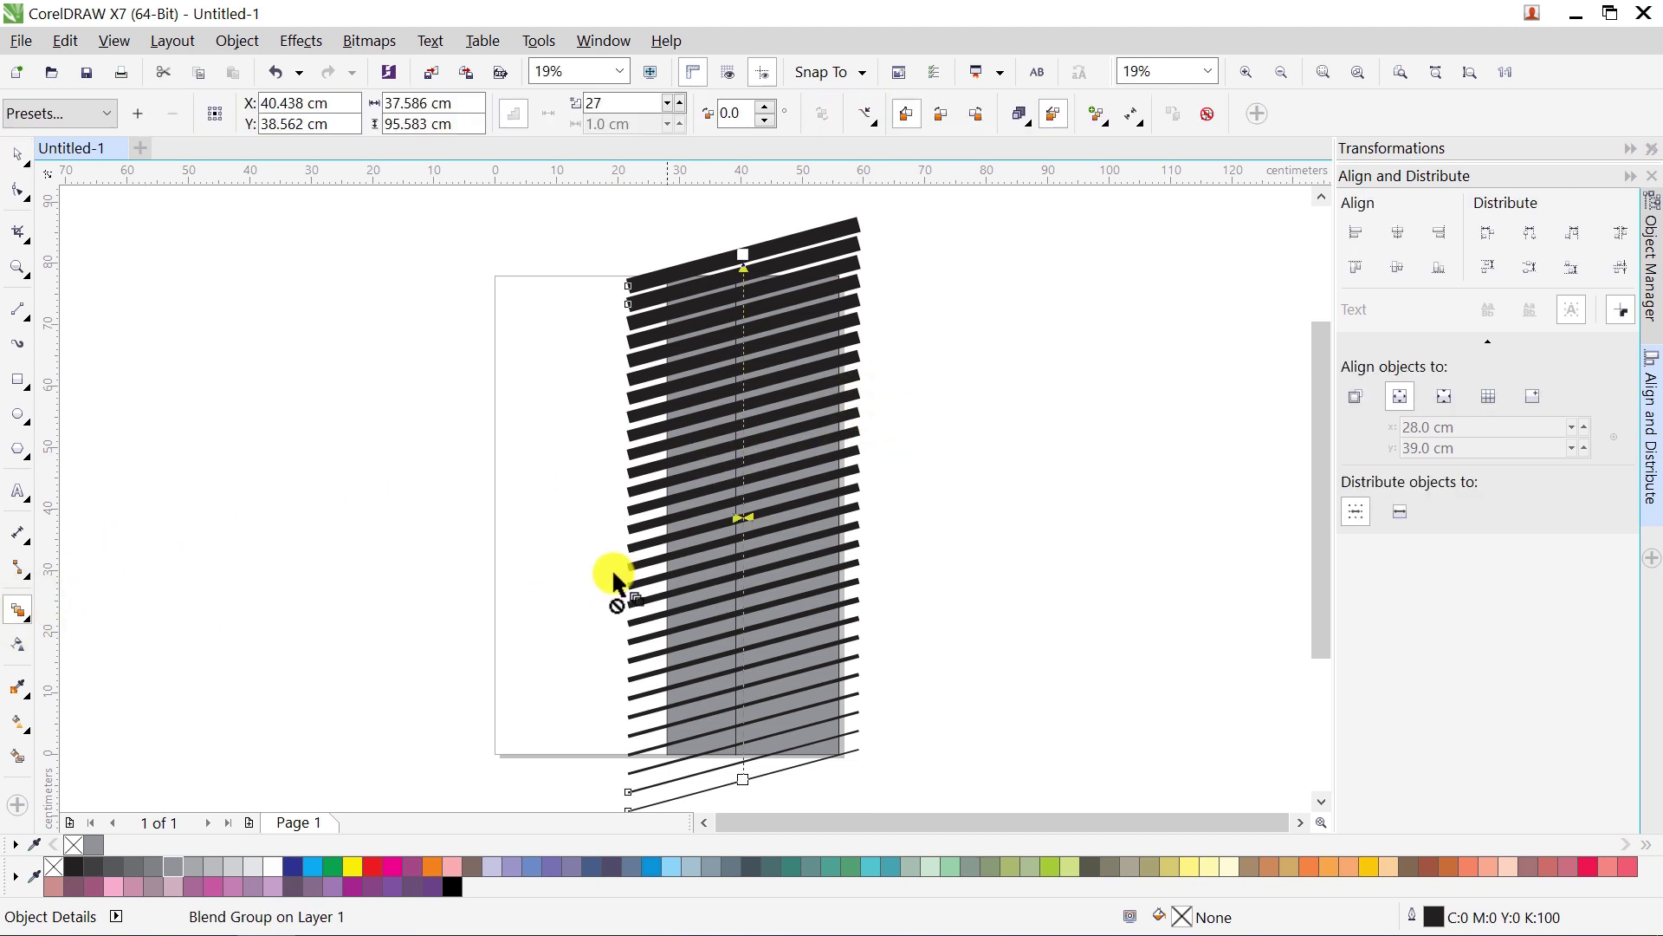
pyautogui.click(744, 546)
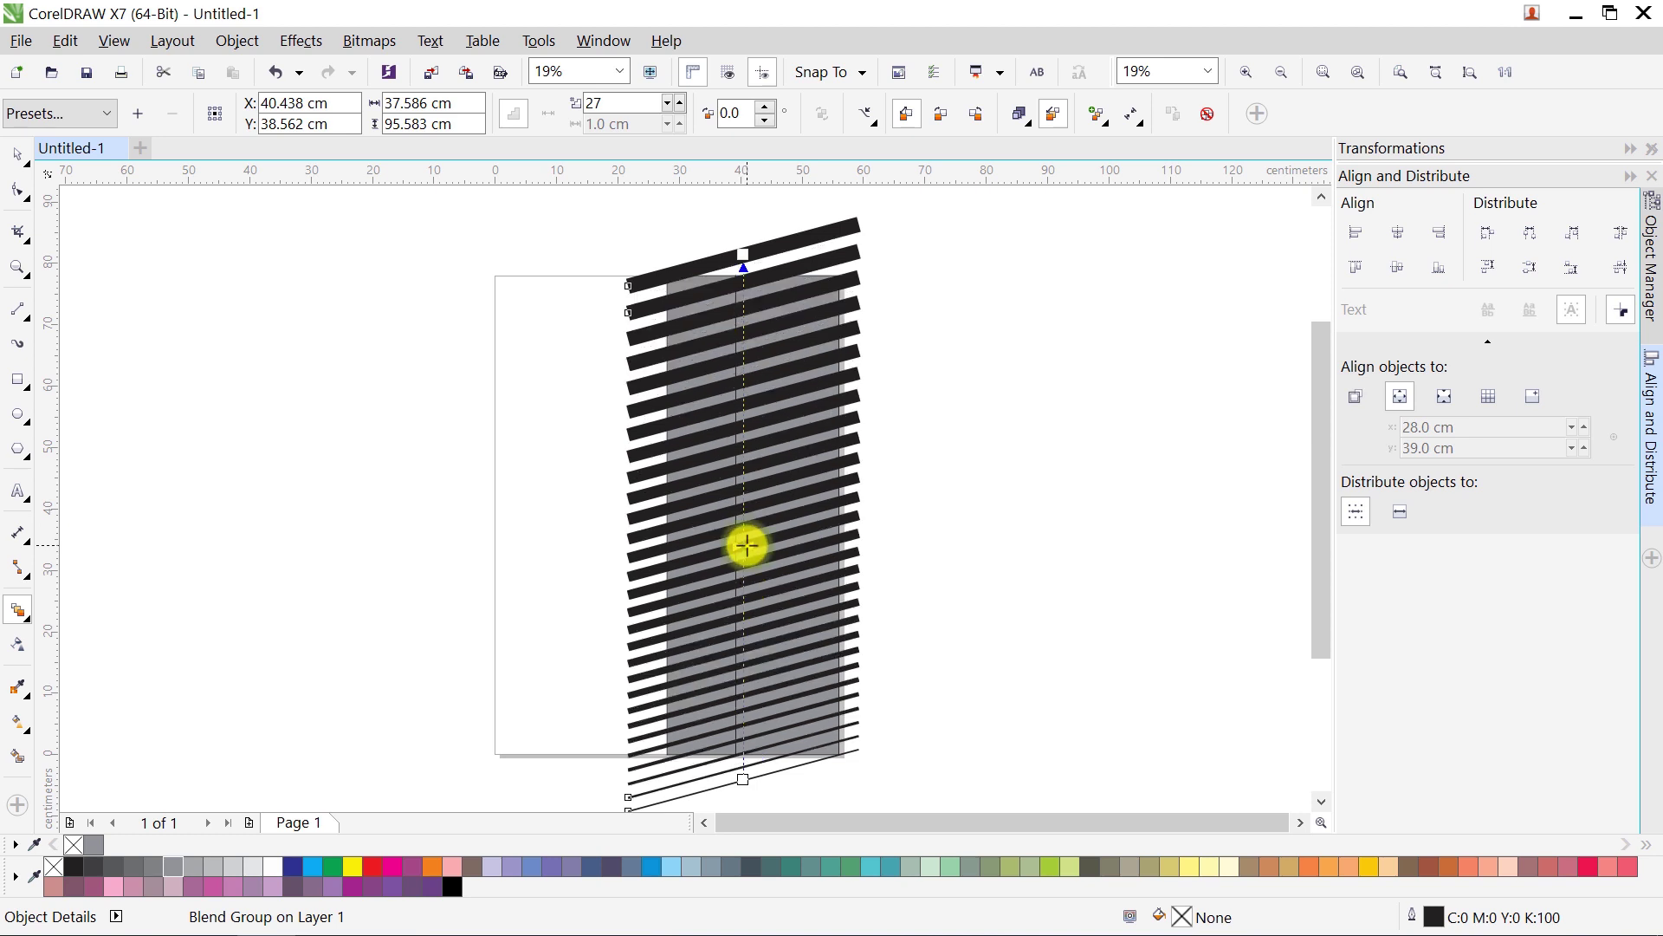
pyautogui.moveTo(746, 546); pyautogui.dragTo(747, 541)
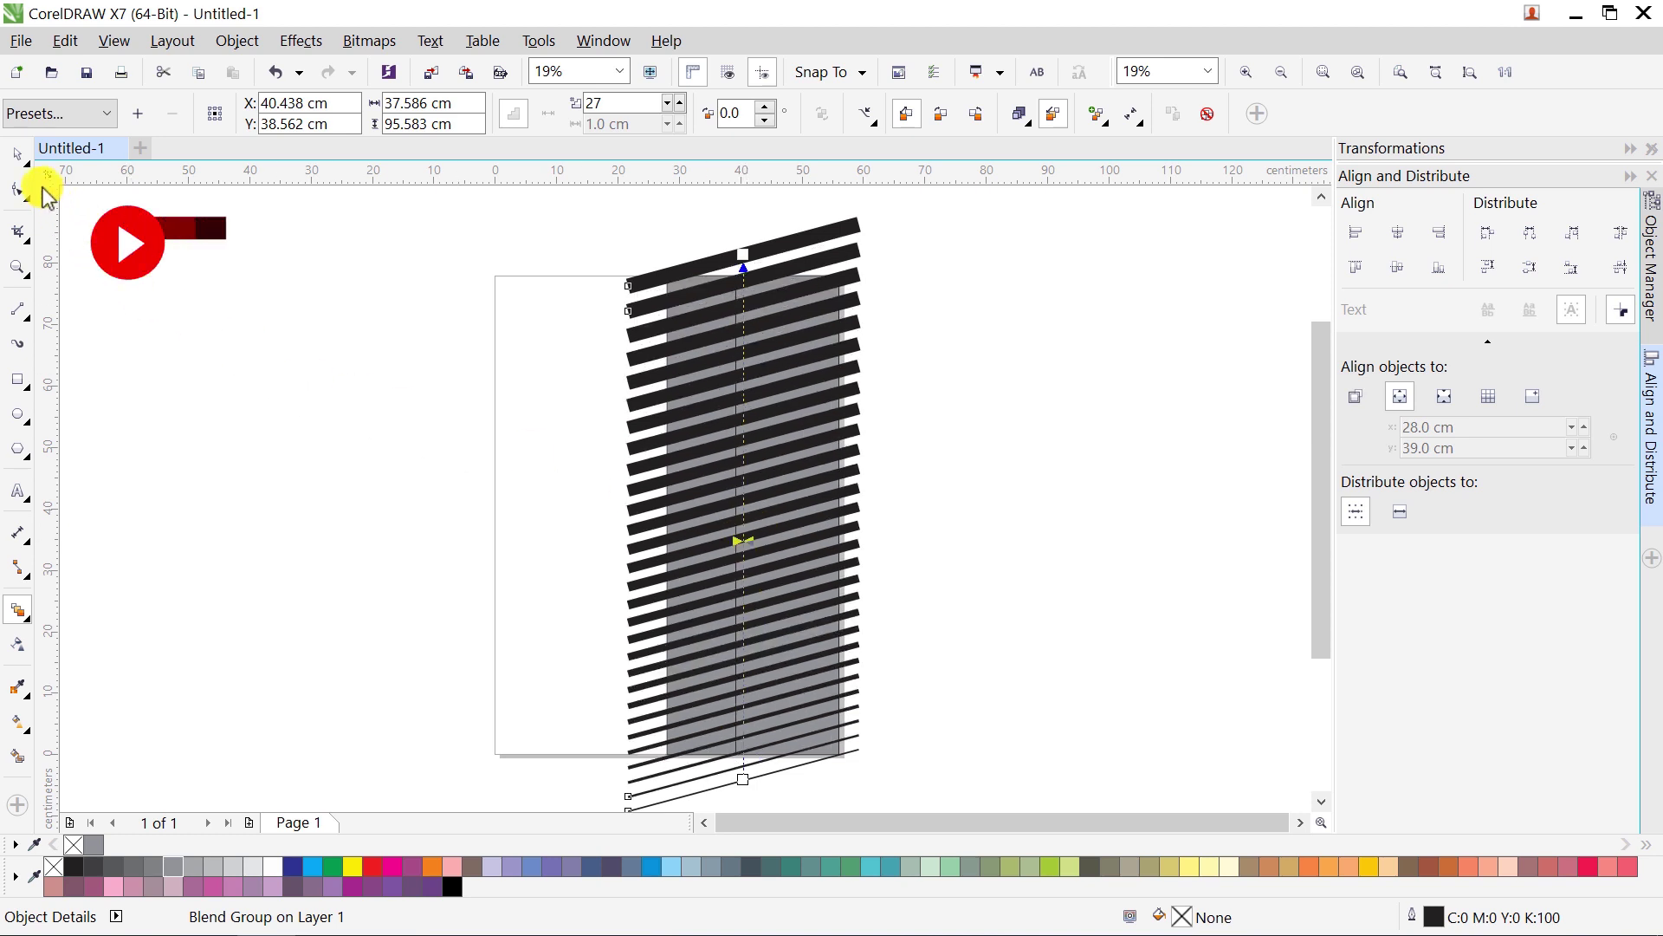
# Step: Break the blend group apart and ungroup all its lines into separate objects
pyautogui.click(17, 156)
pyautogui.rightClick(829, 255)
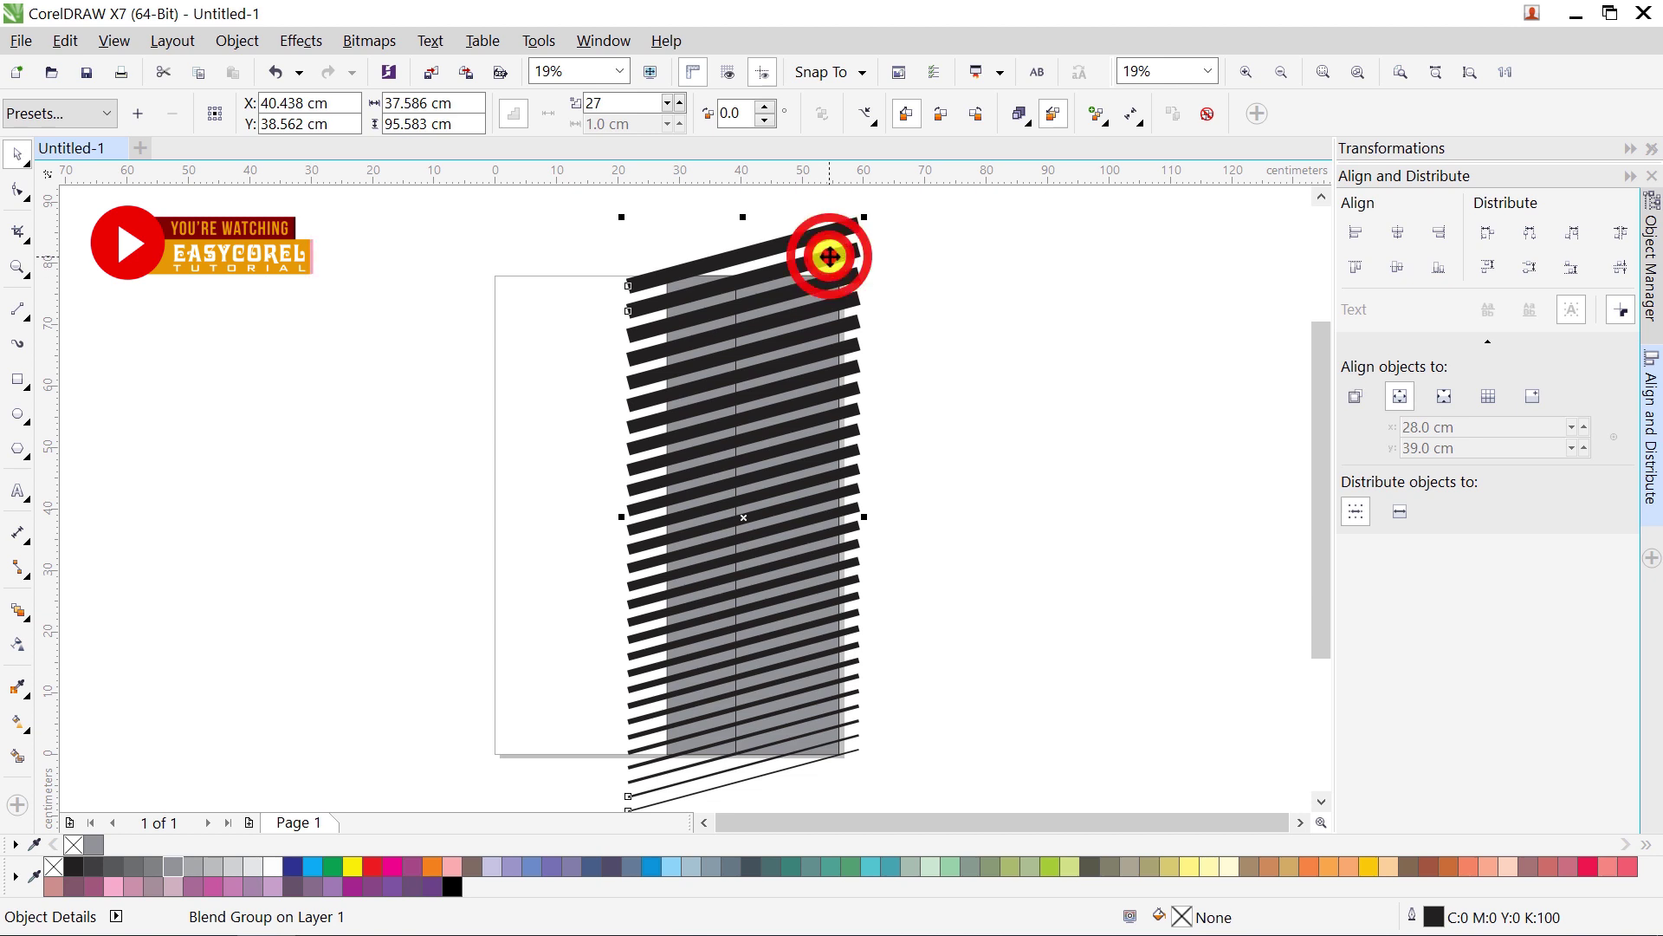
pyautogui.click(858, 381)
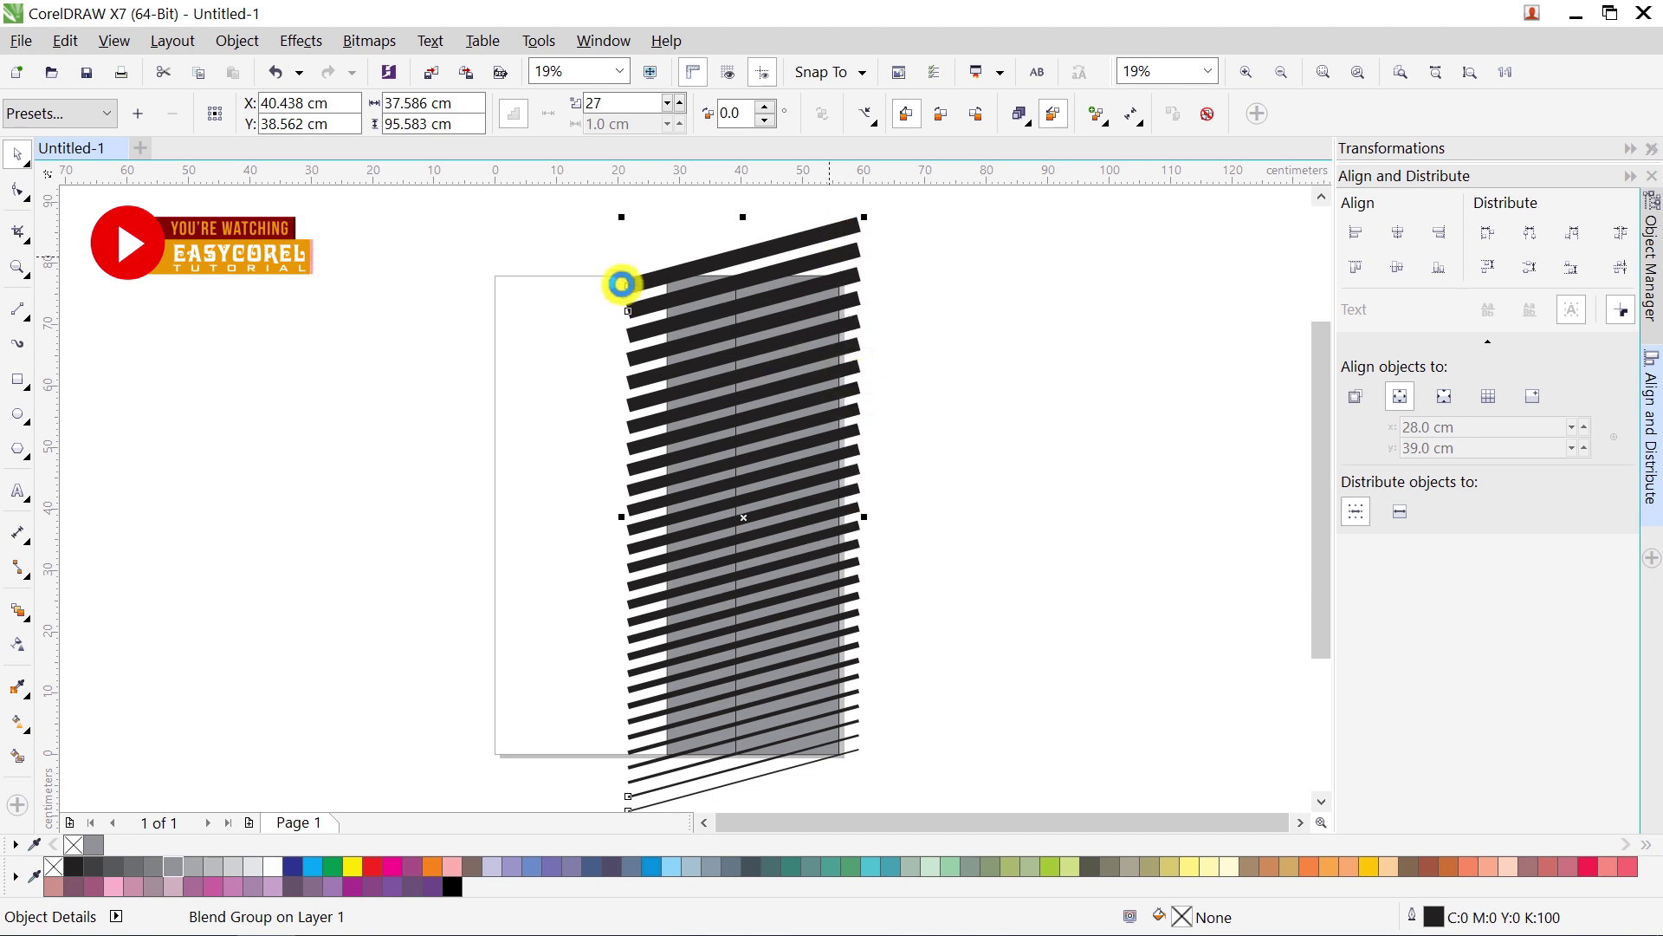
pyautogui.click(237, 41)
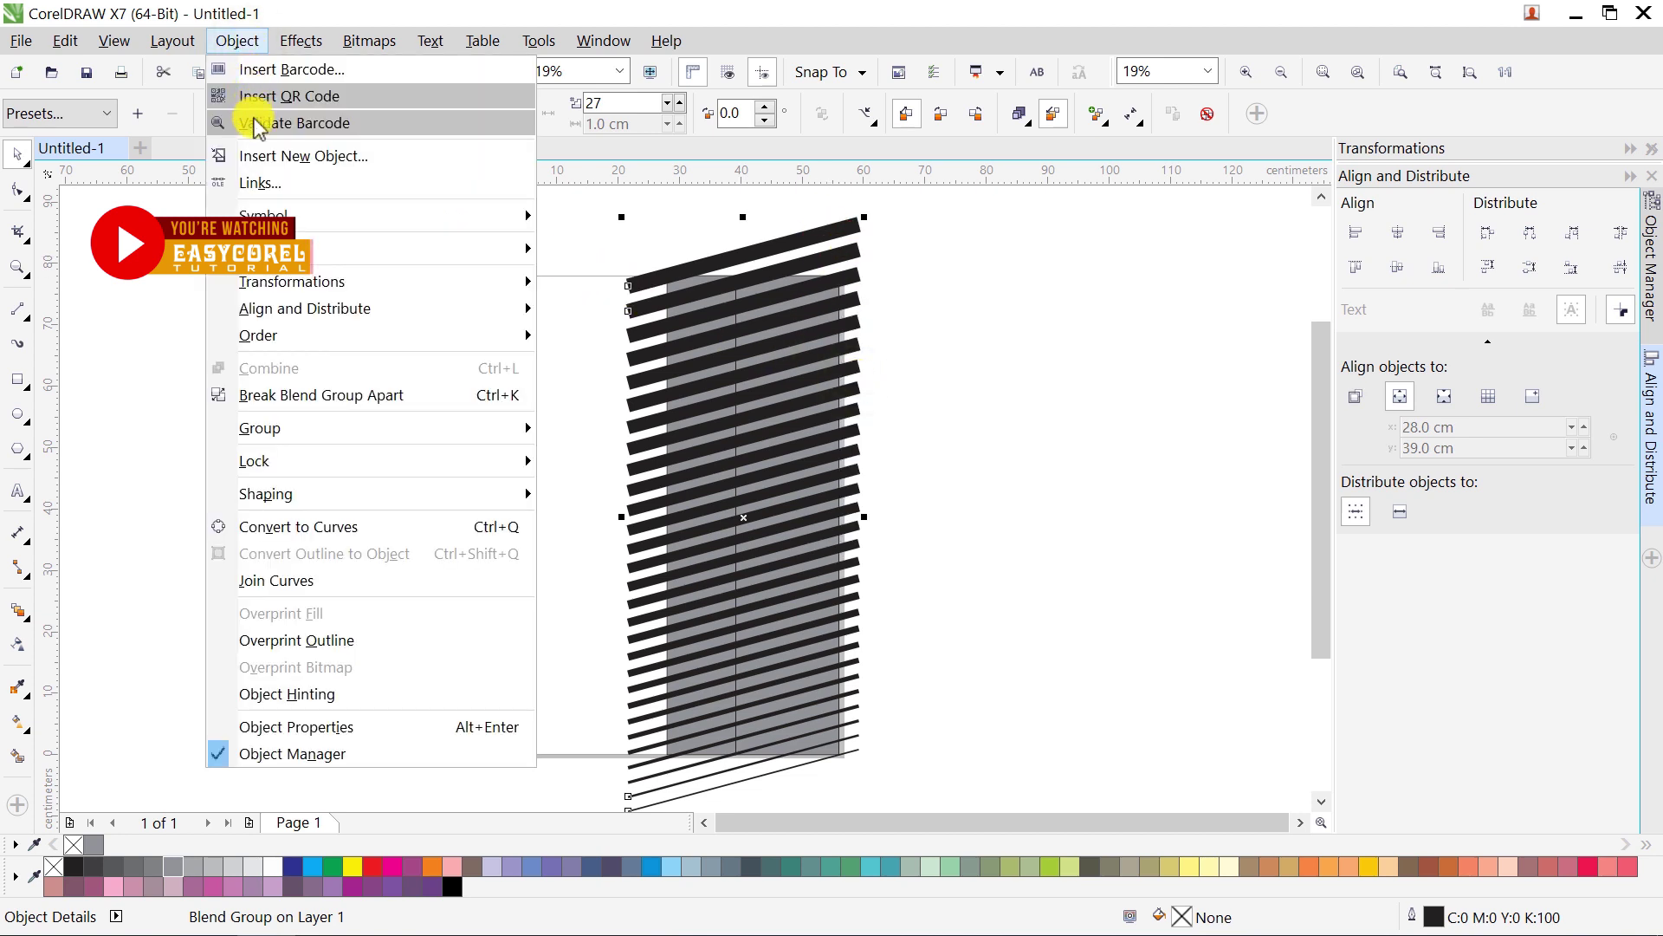
pyautogui.click(295, 397)
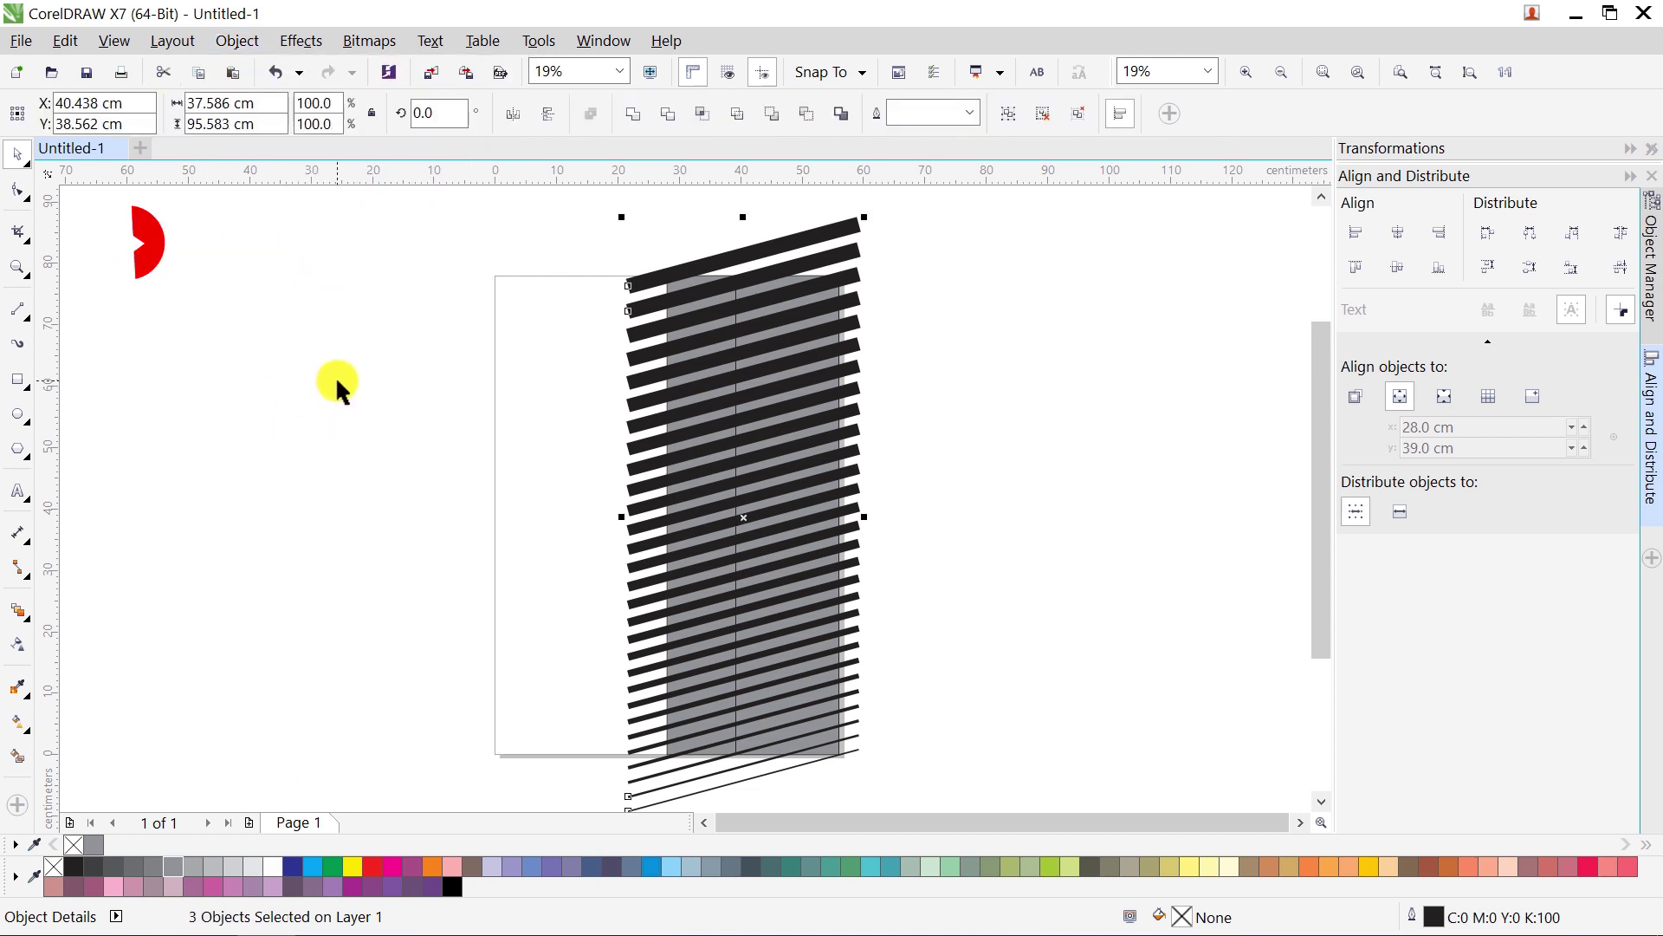
pyautogui.click(1077, 120)
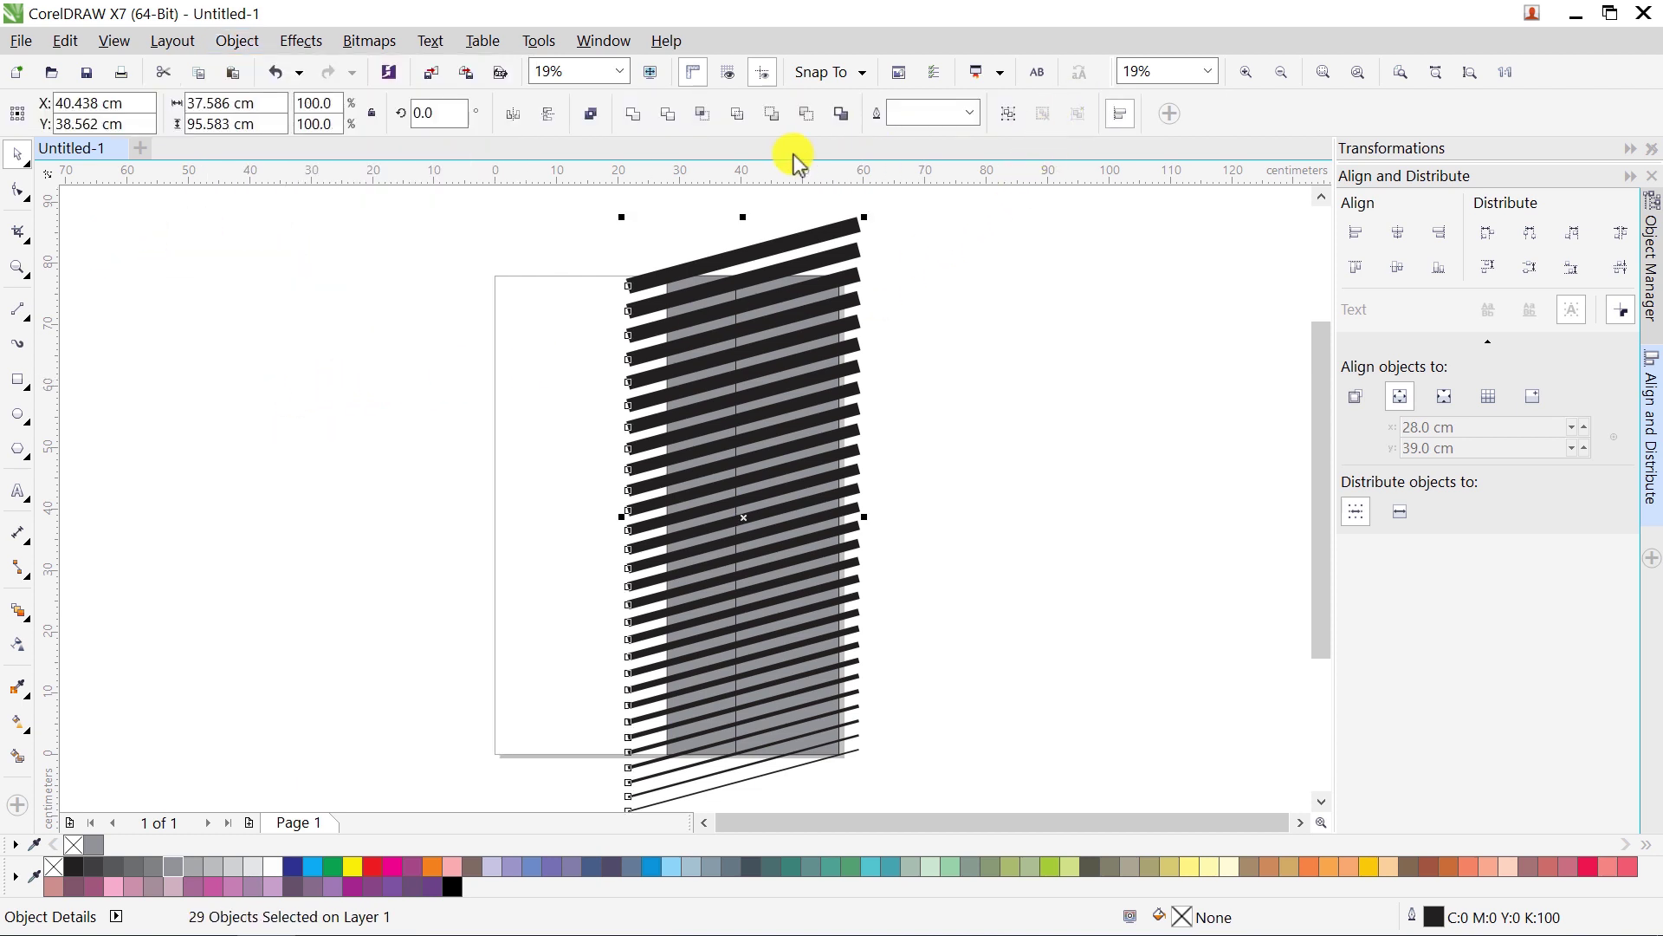
# Step: Convert the outlines of all the lines to objects and weld them into one shape
pyautogui.click(244, 43)
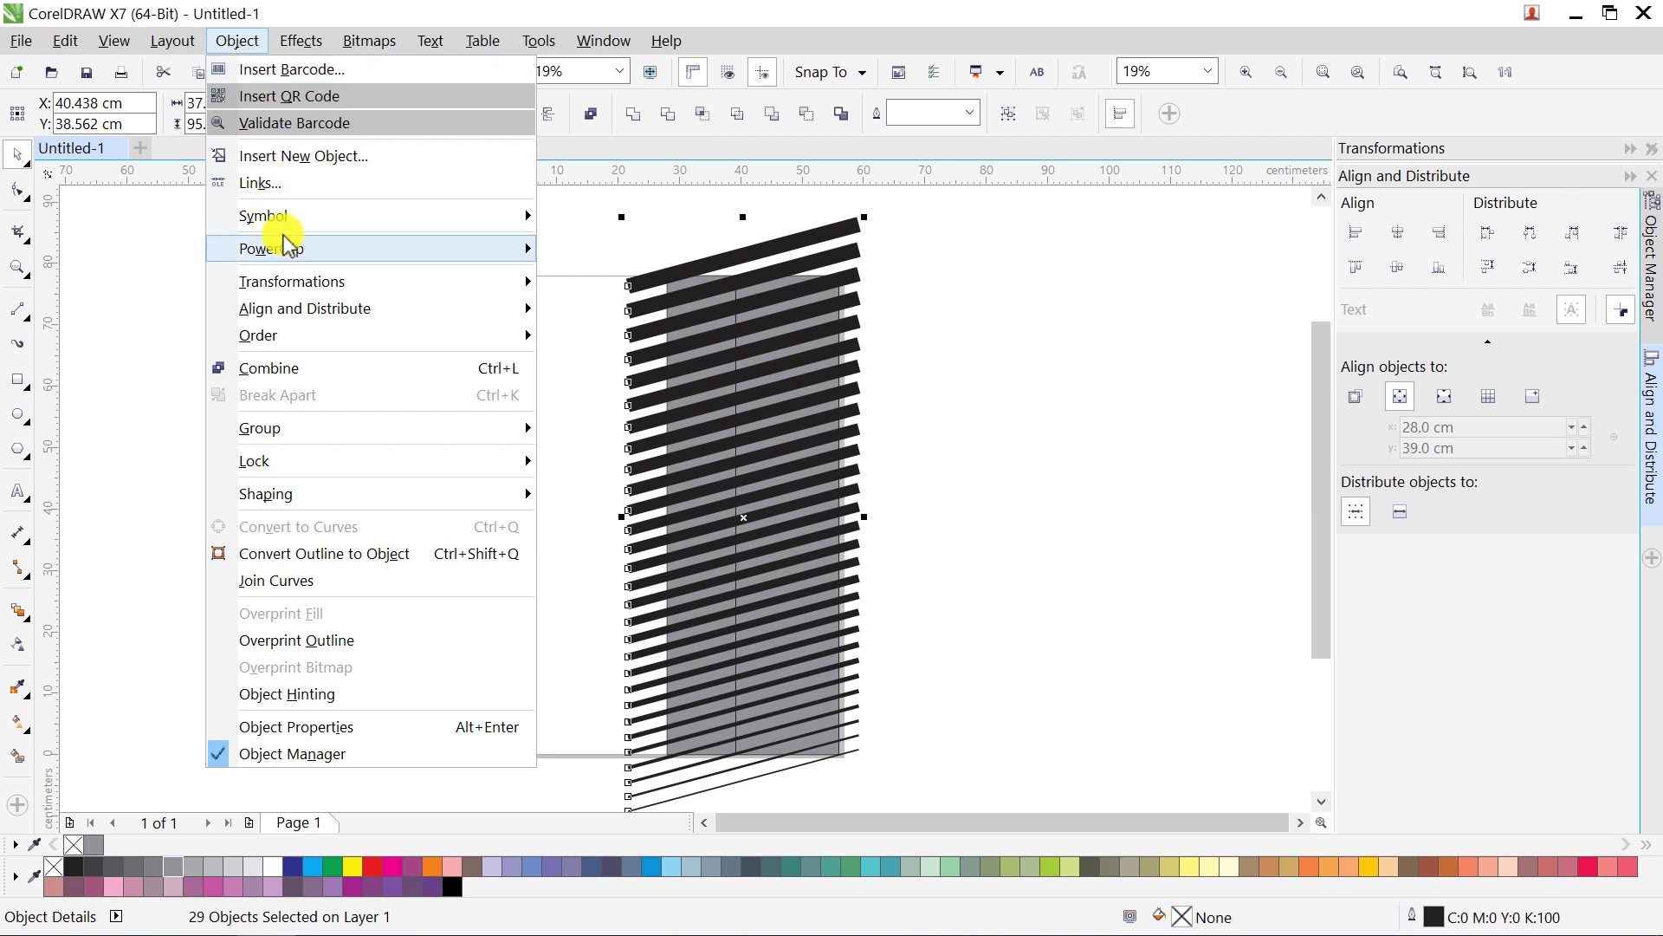
pyautogui.click(312, 554)
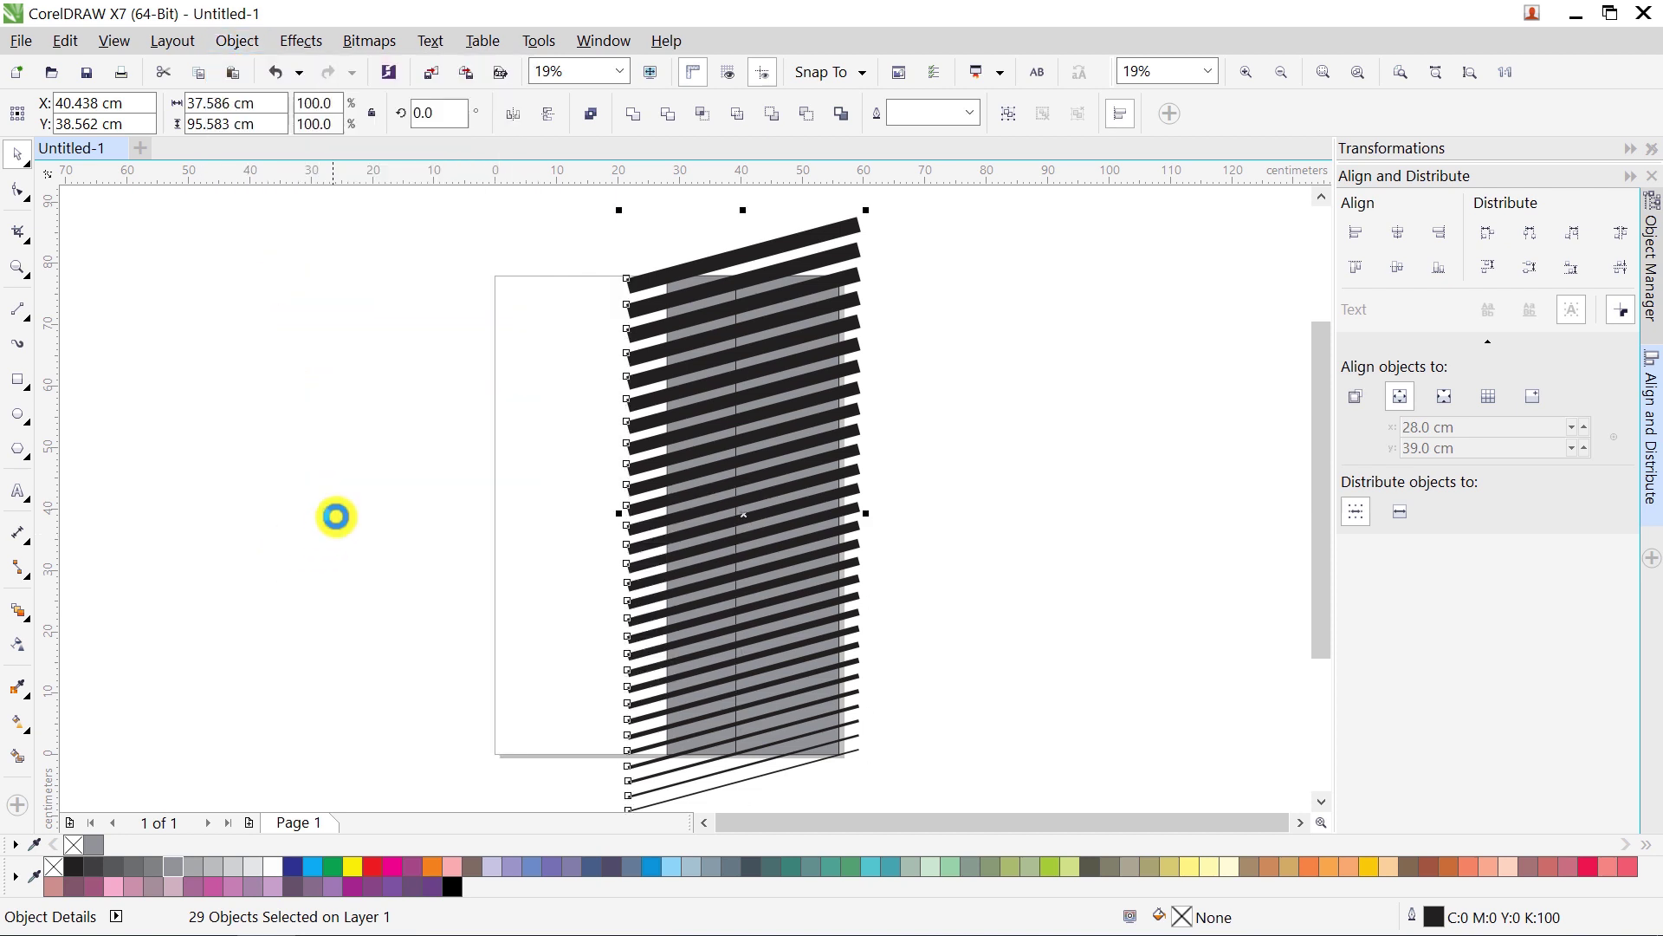
pyautogui.click(634, 113)
# Step: Intersect the welded stripes with the narrow gray rectangle
pyautogui.scroll(5, 685, 251)
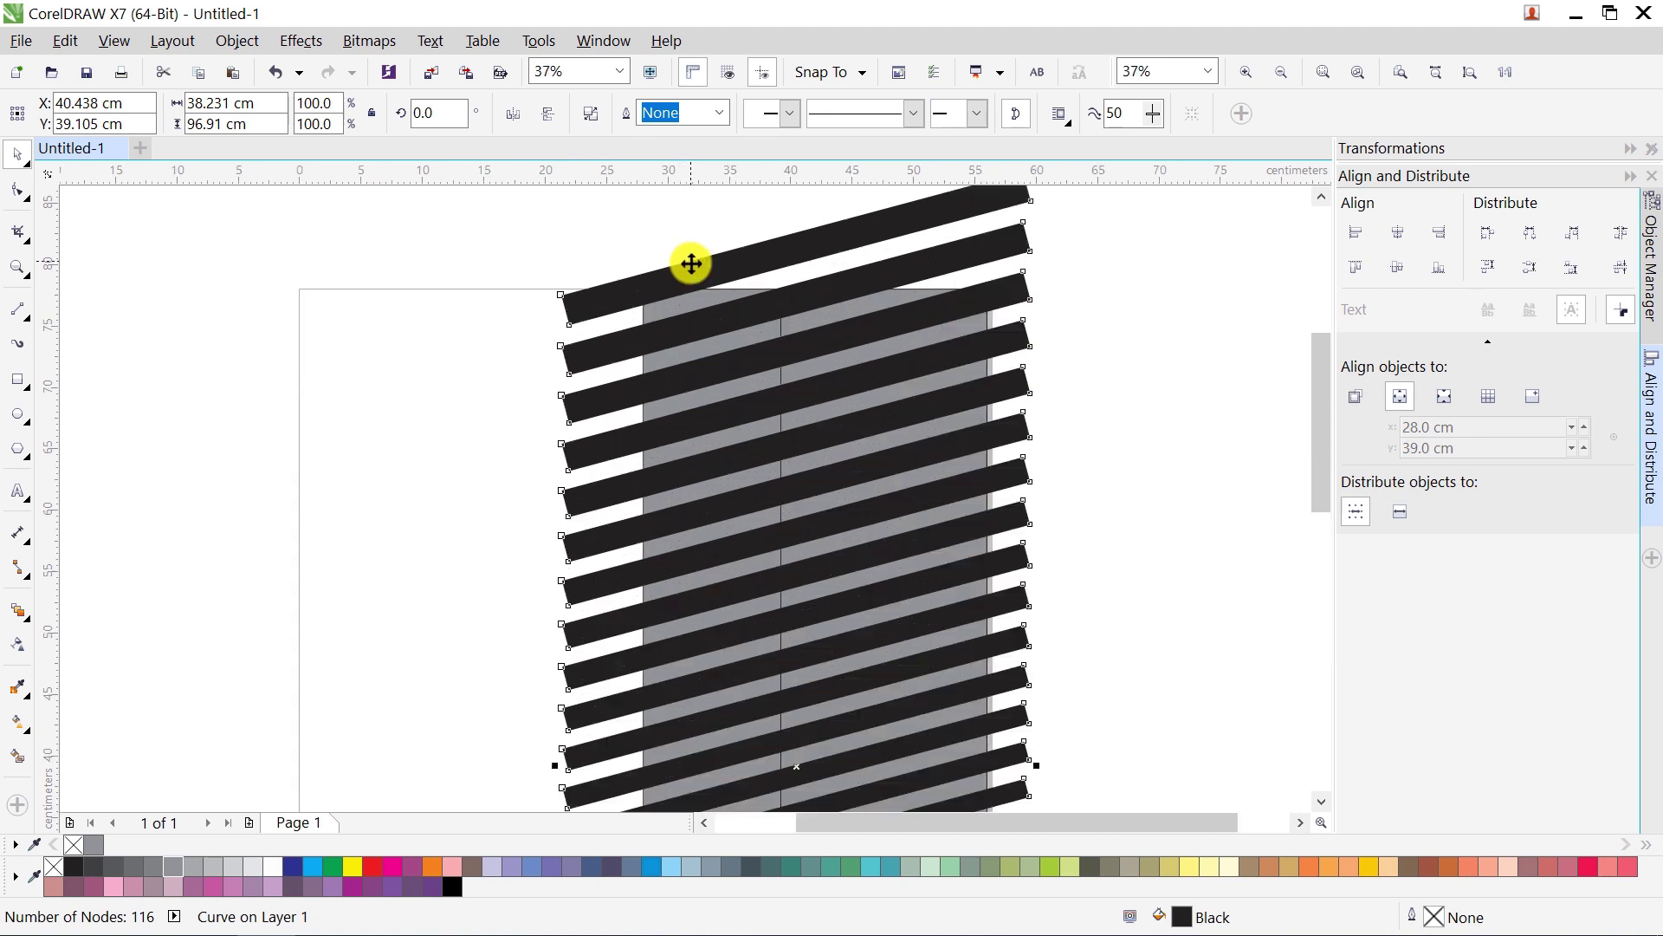
pyautogui.click(696, 405)
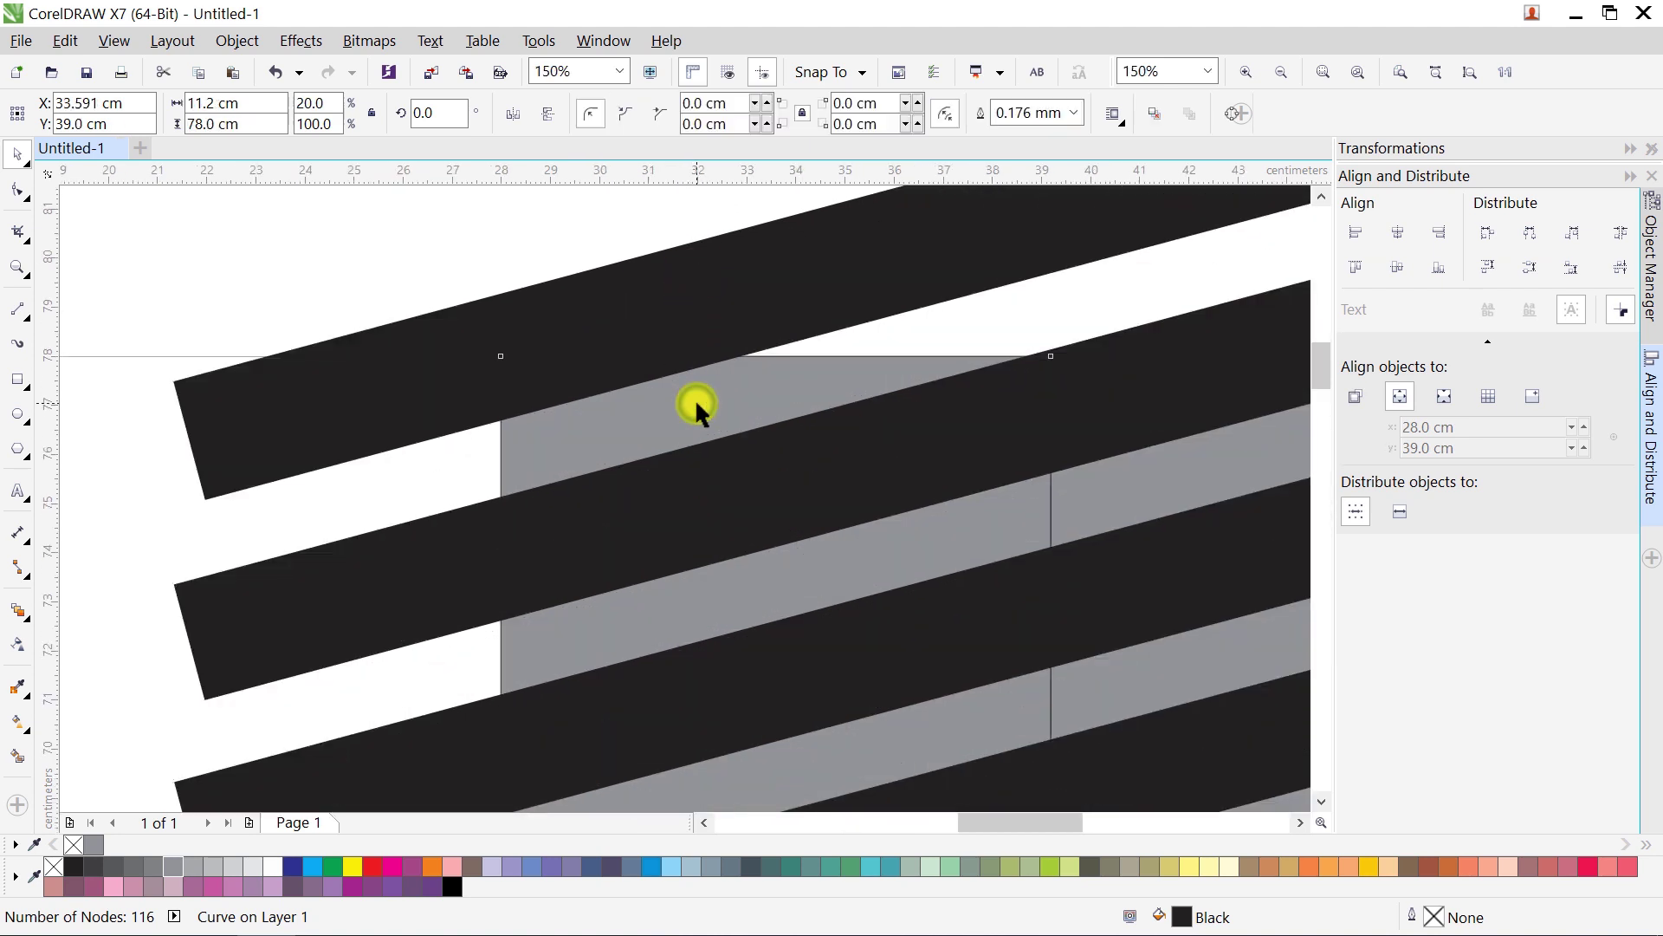
pyautogui.keyDown('shift'); pyautogui.click(715, 322); pyautogui.keyUp('shift')
pyautogui.click(703, 124)
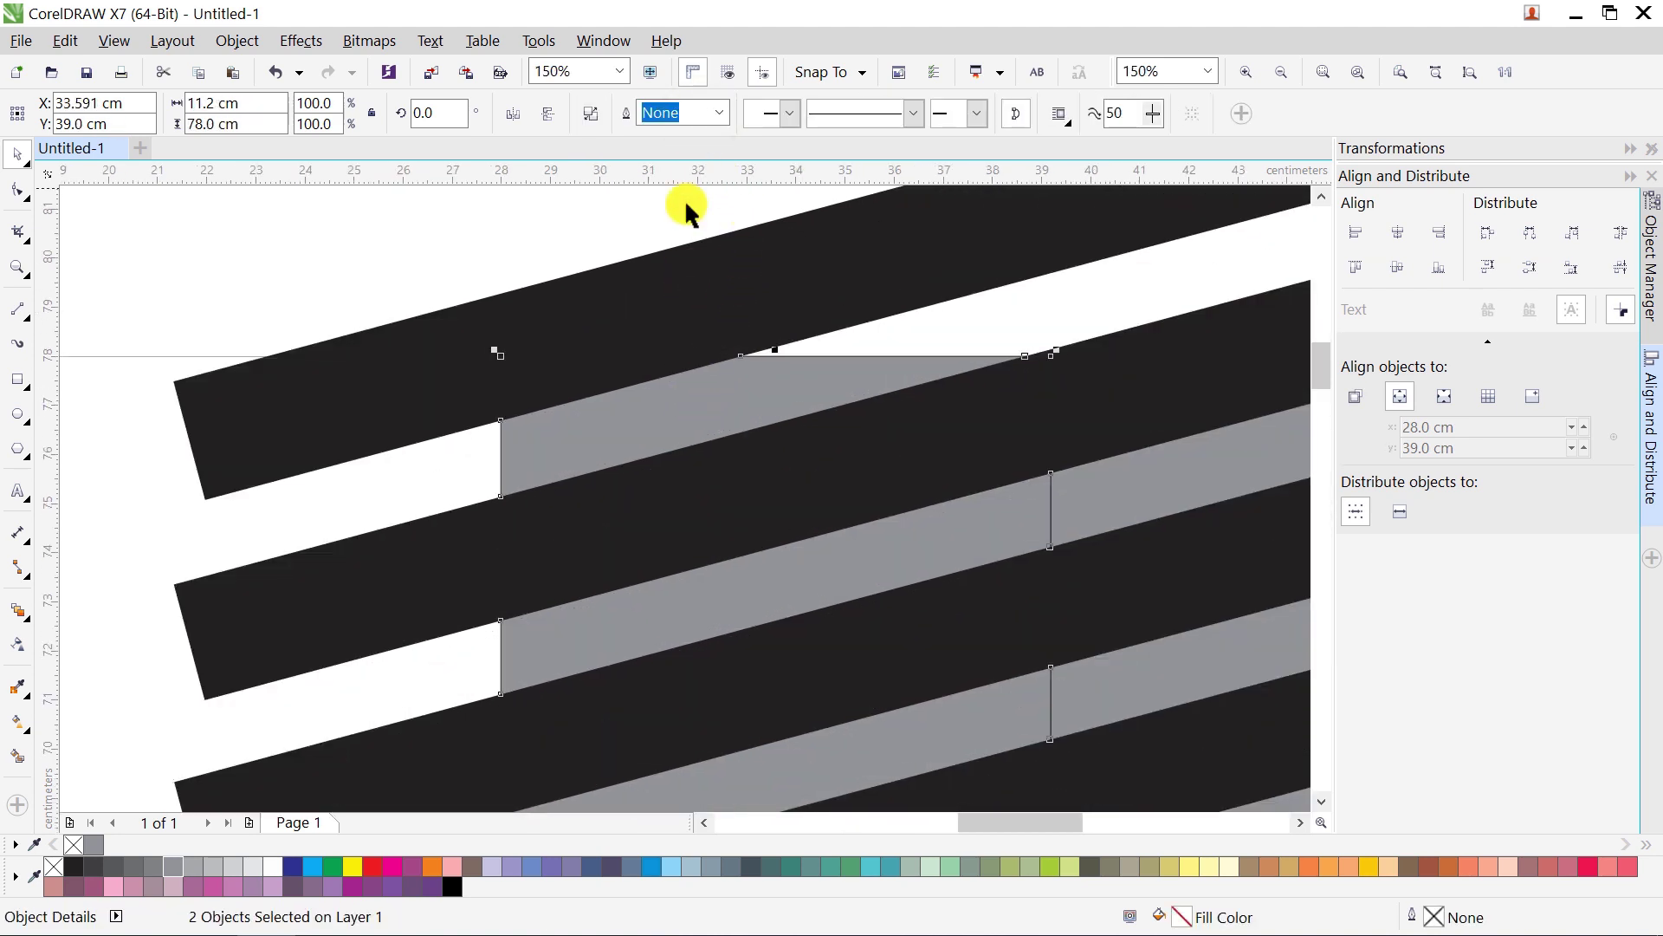
# Step: Delete the original welded stripes extending past the rectangles and paste the copied blend group back in place
pyautogui.scroll(-5, 684, 217)
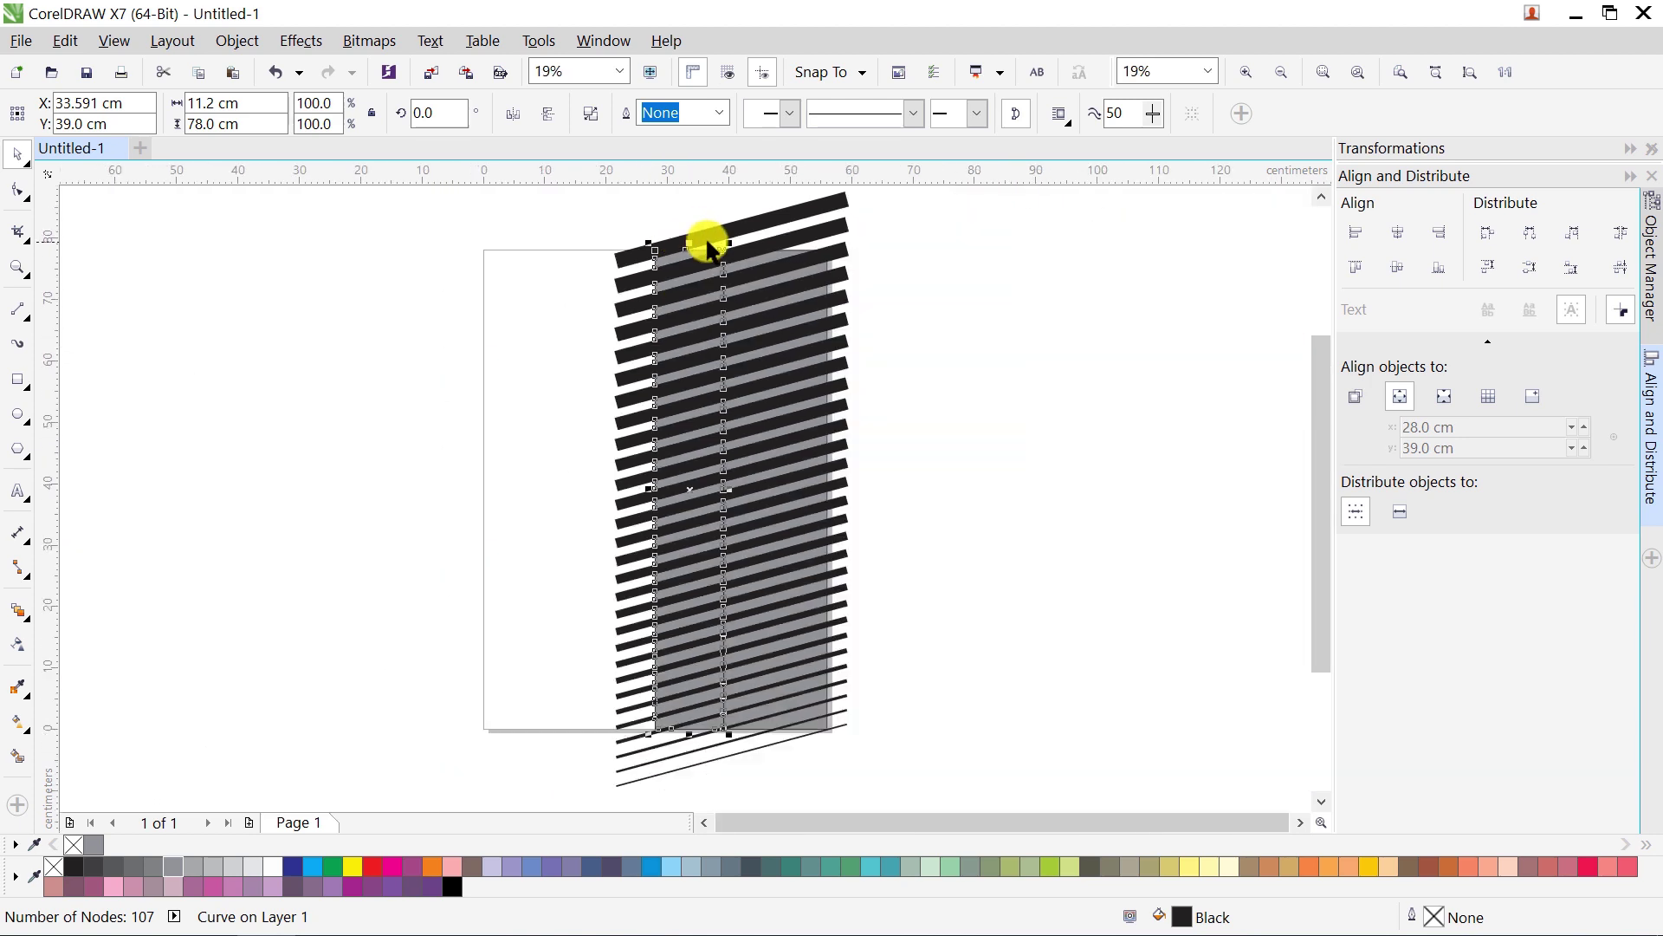
pyautogui.rightClick(719, 228)
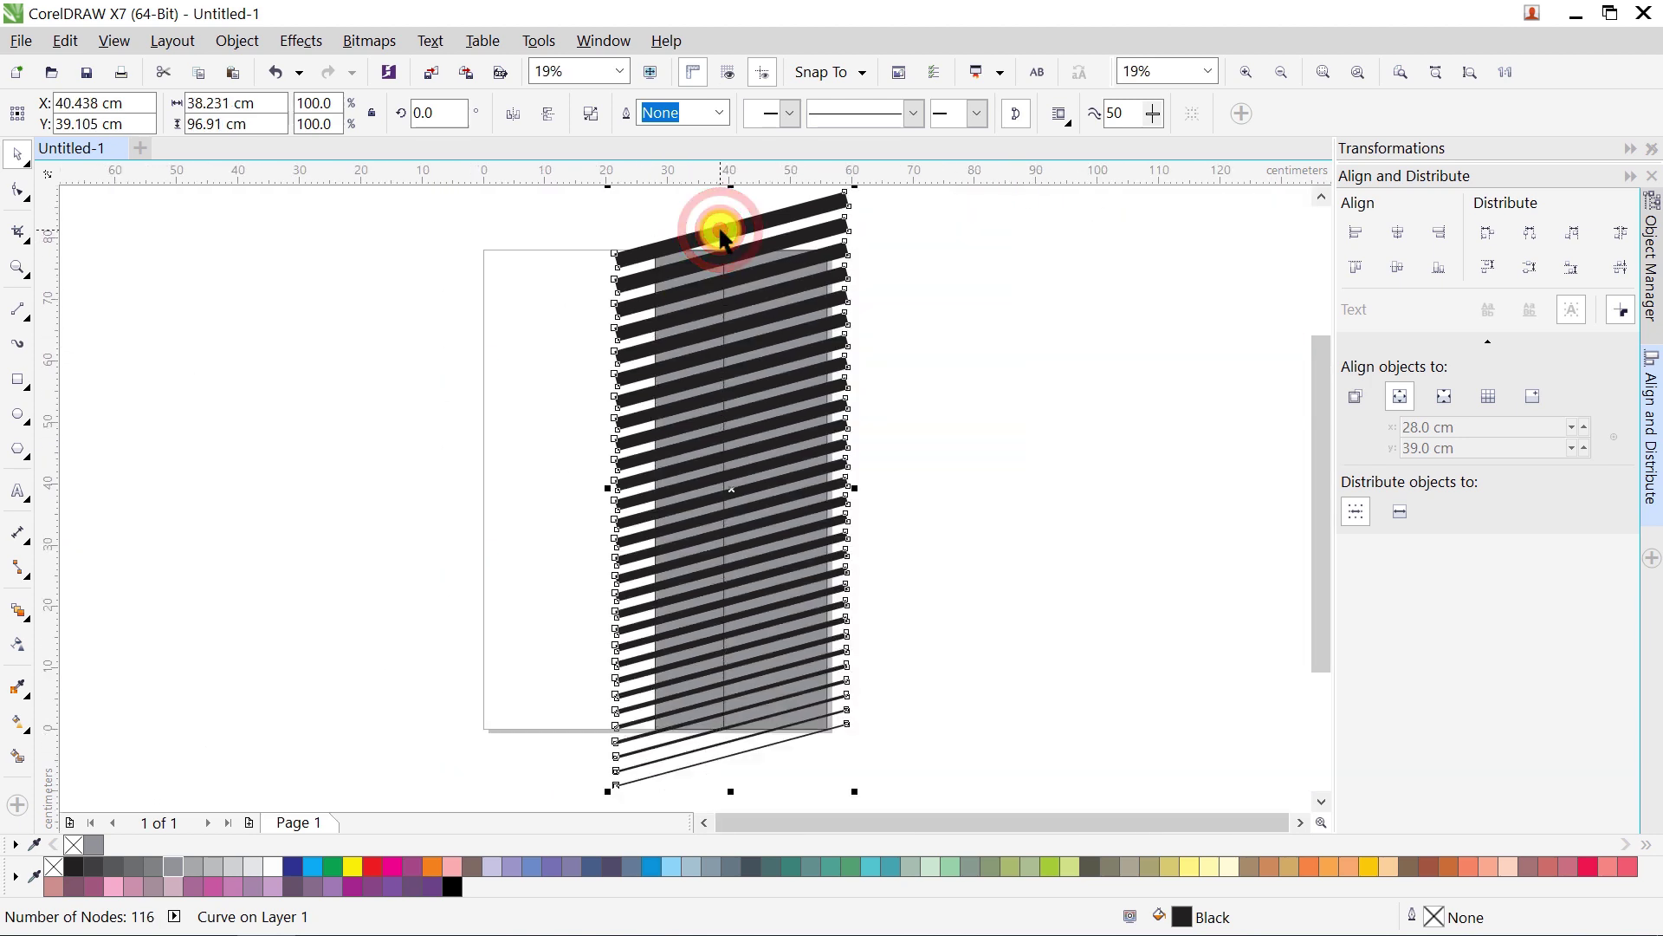
pyautogui.click(785, 499)
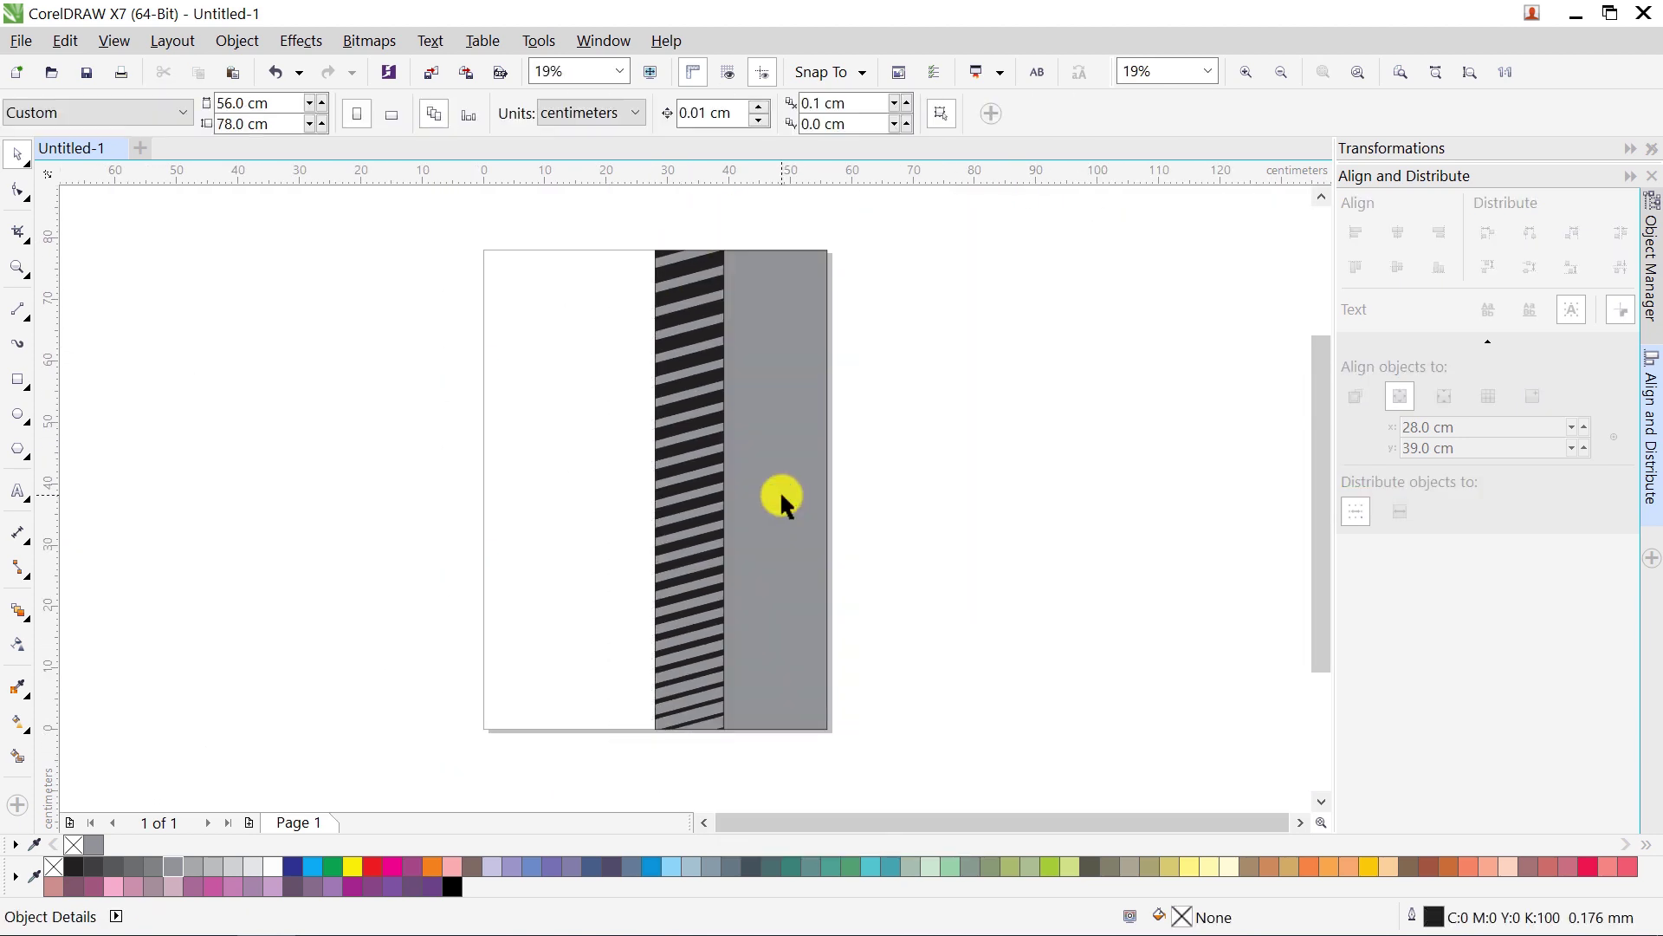
pyautogui.rightClick(892, 357)
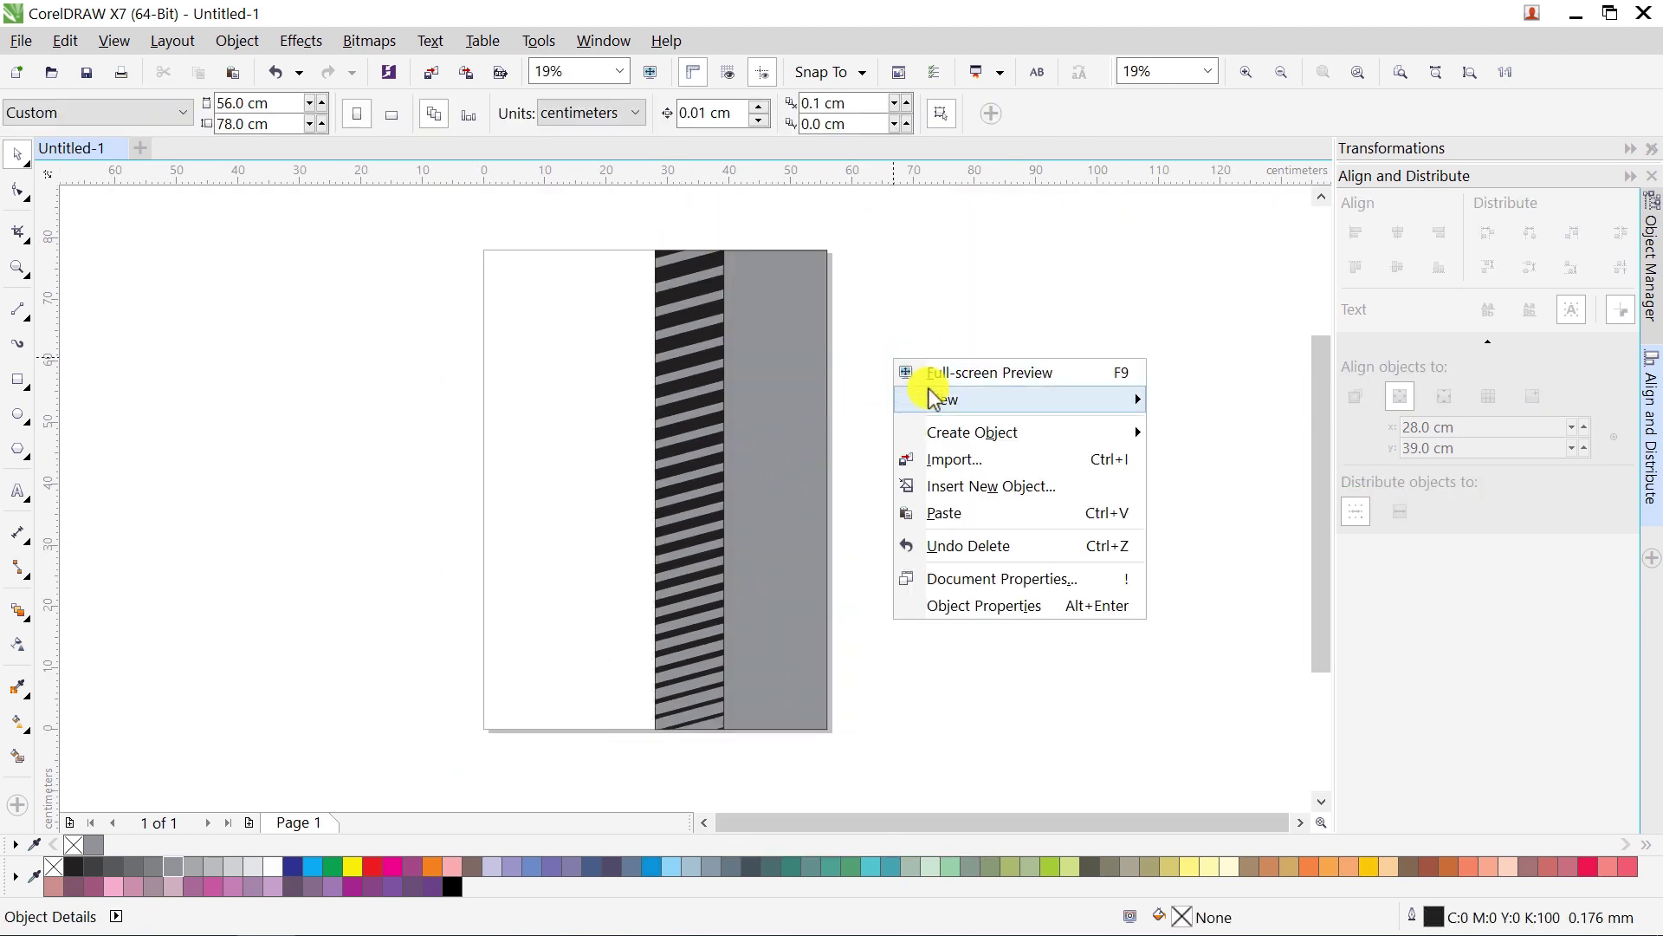
pyautogui.click(940, 513)
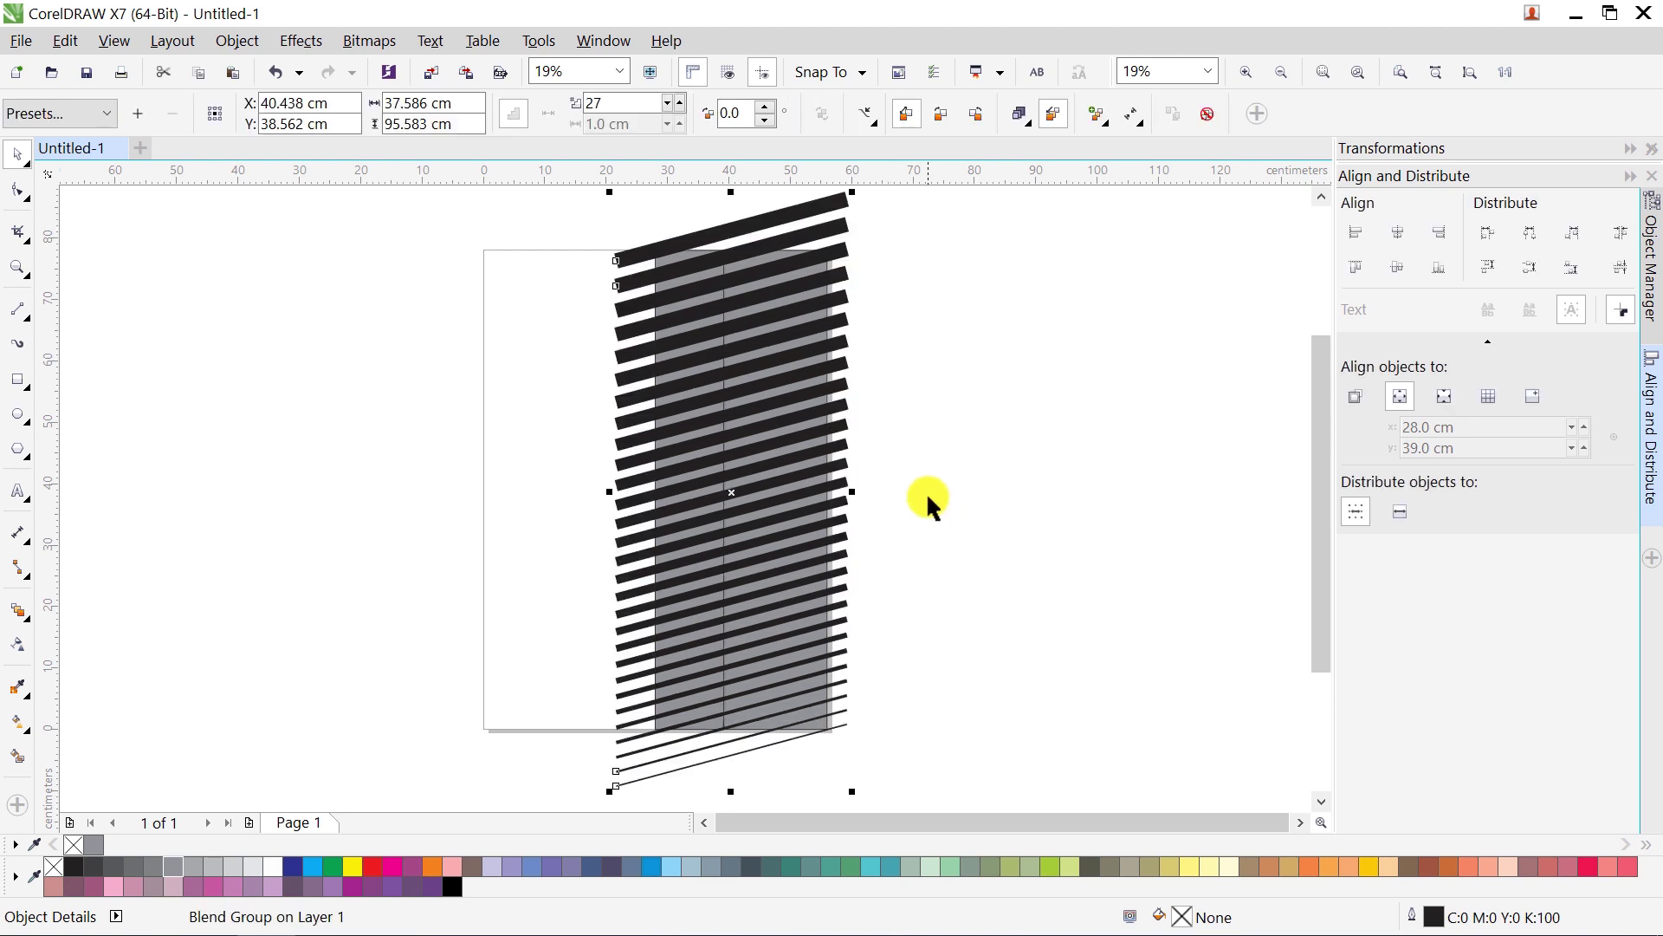
# Step: Reverse the blend's taper by setting its uppermost control line to 2.5 mm thick and its lowest one to 25 mm
pyautogui.click(871, 303)
pyautogui.click(803, 211)
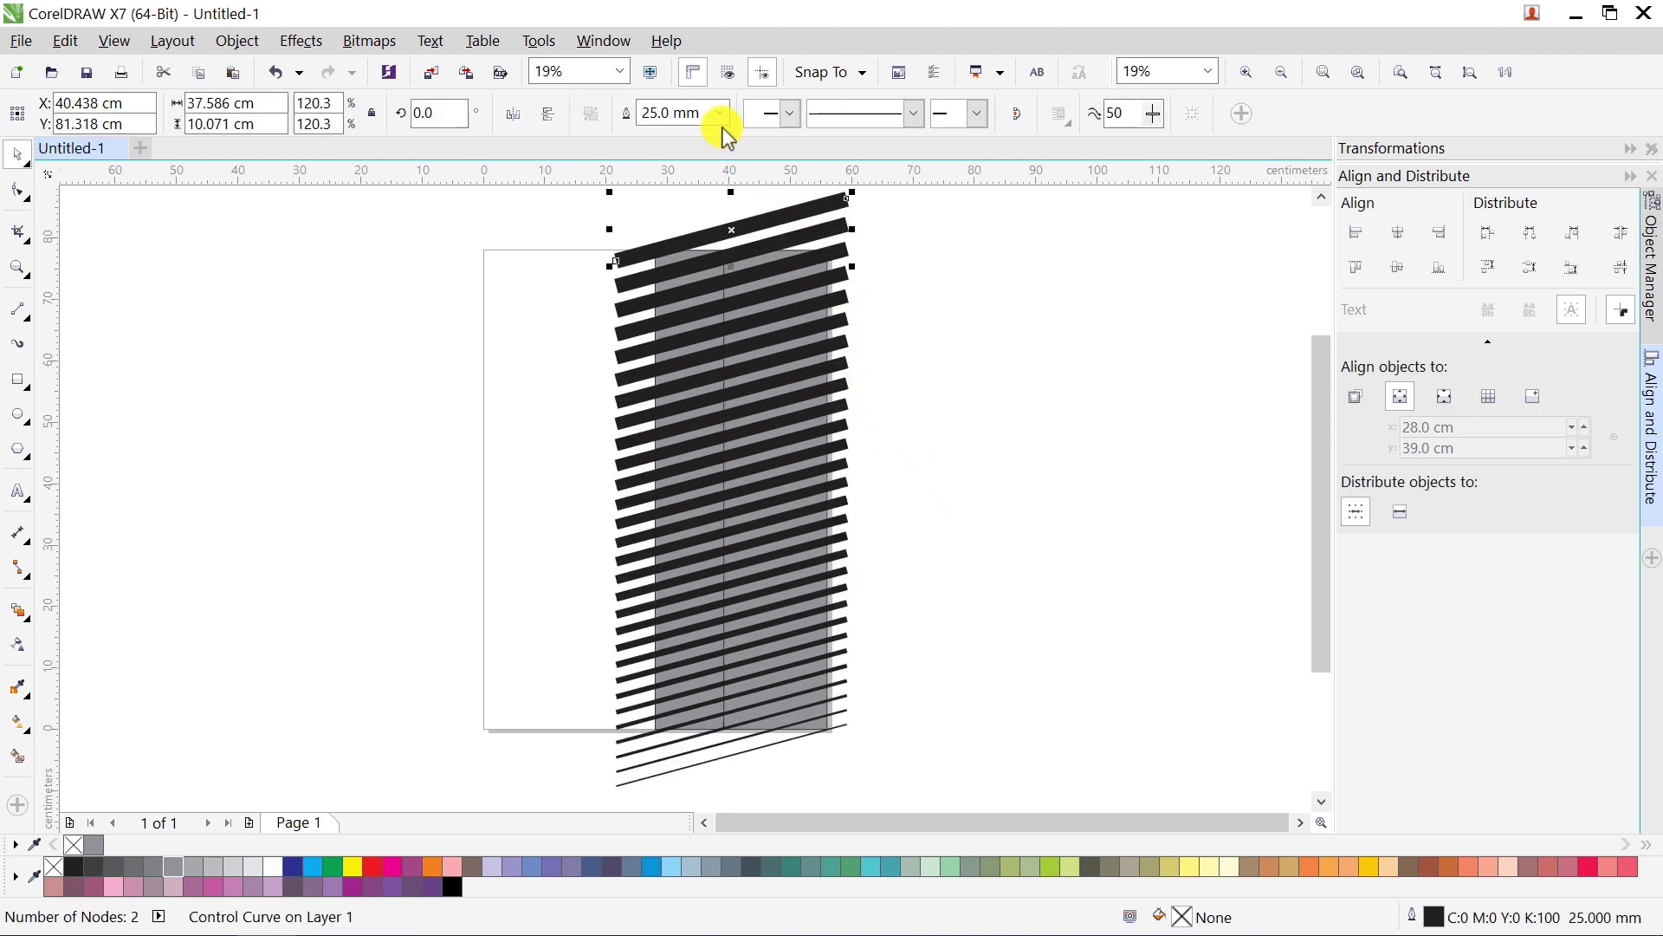
pyautogui.click(720, 116)
pyautogui.click(681, 335)
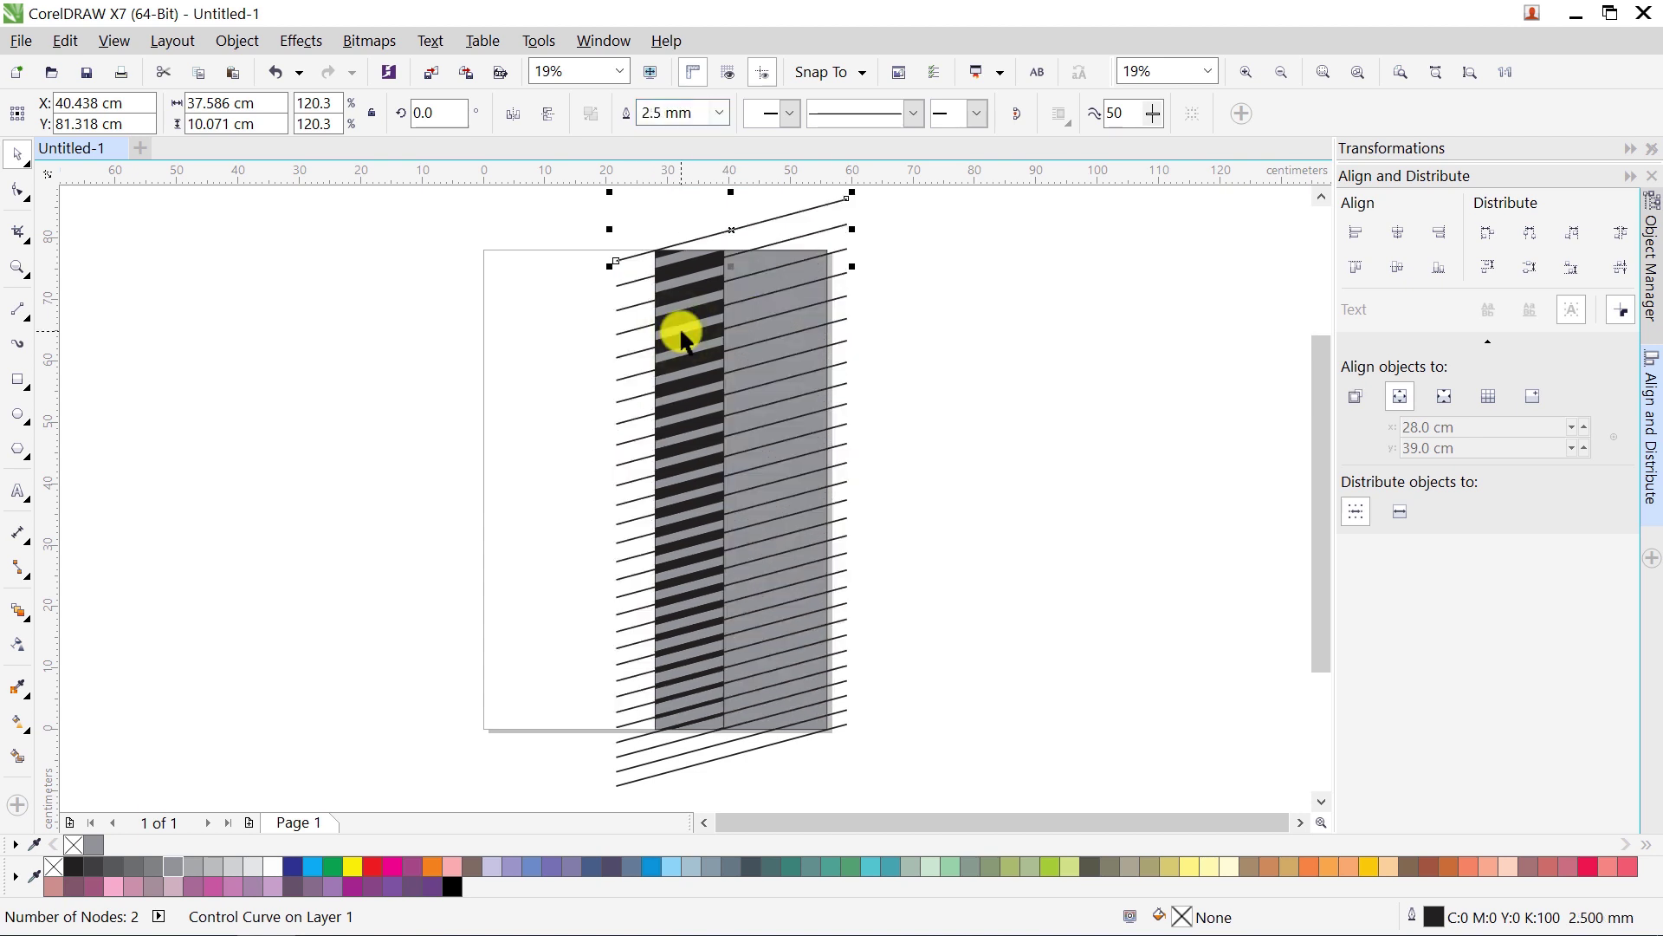
pyautogui.moveTo(851, 734); pyautogui.dragTo(848, 735)
pyautogui.write('25')
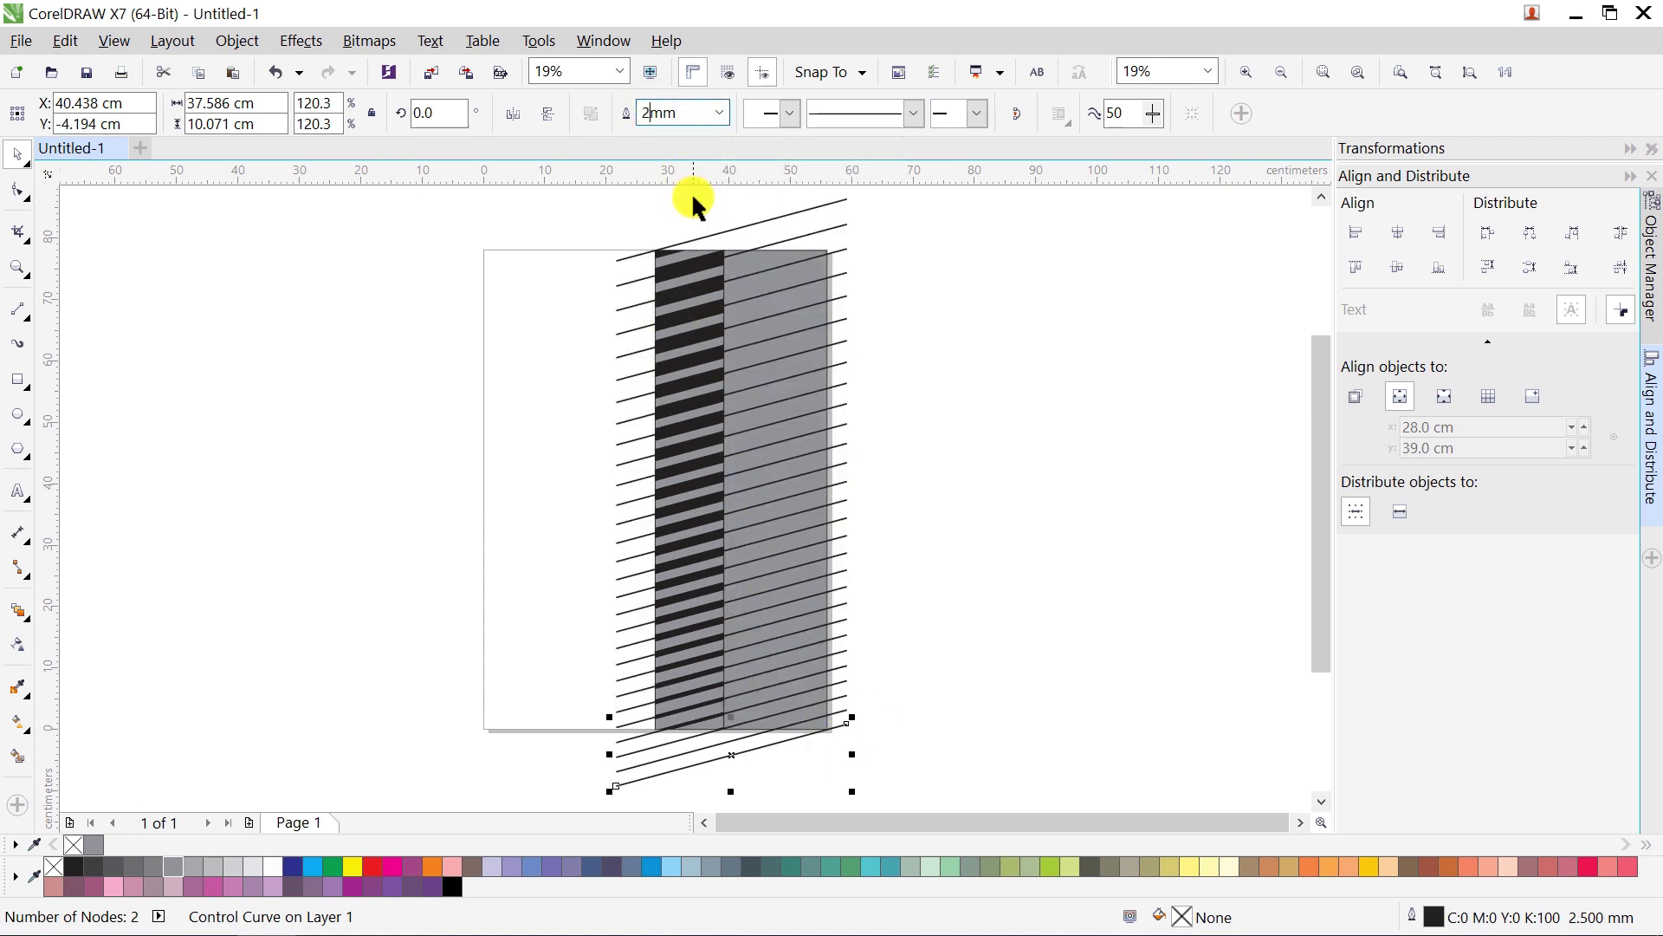
pyautogui.press('Return')
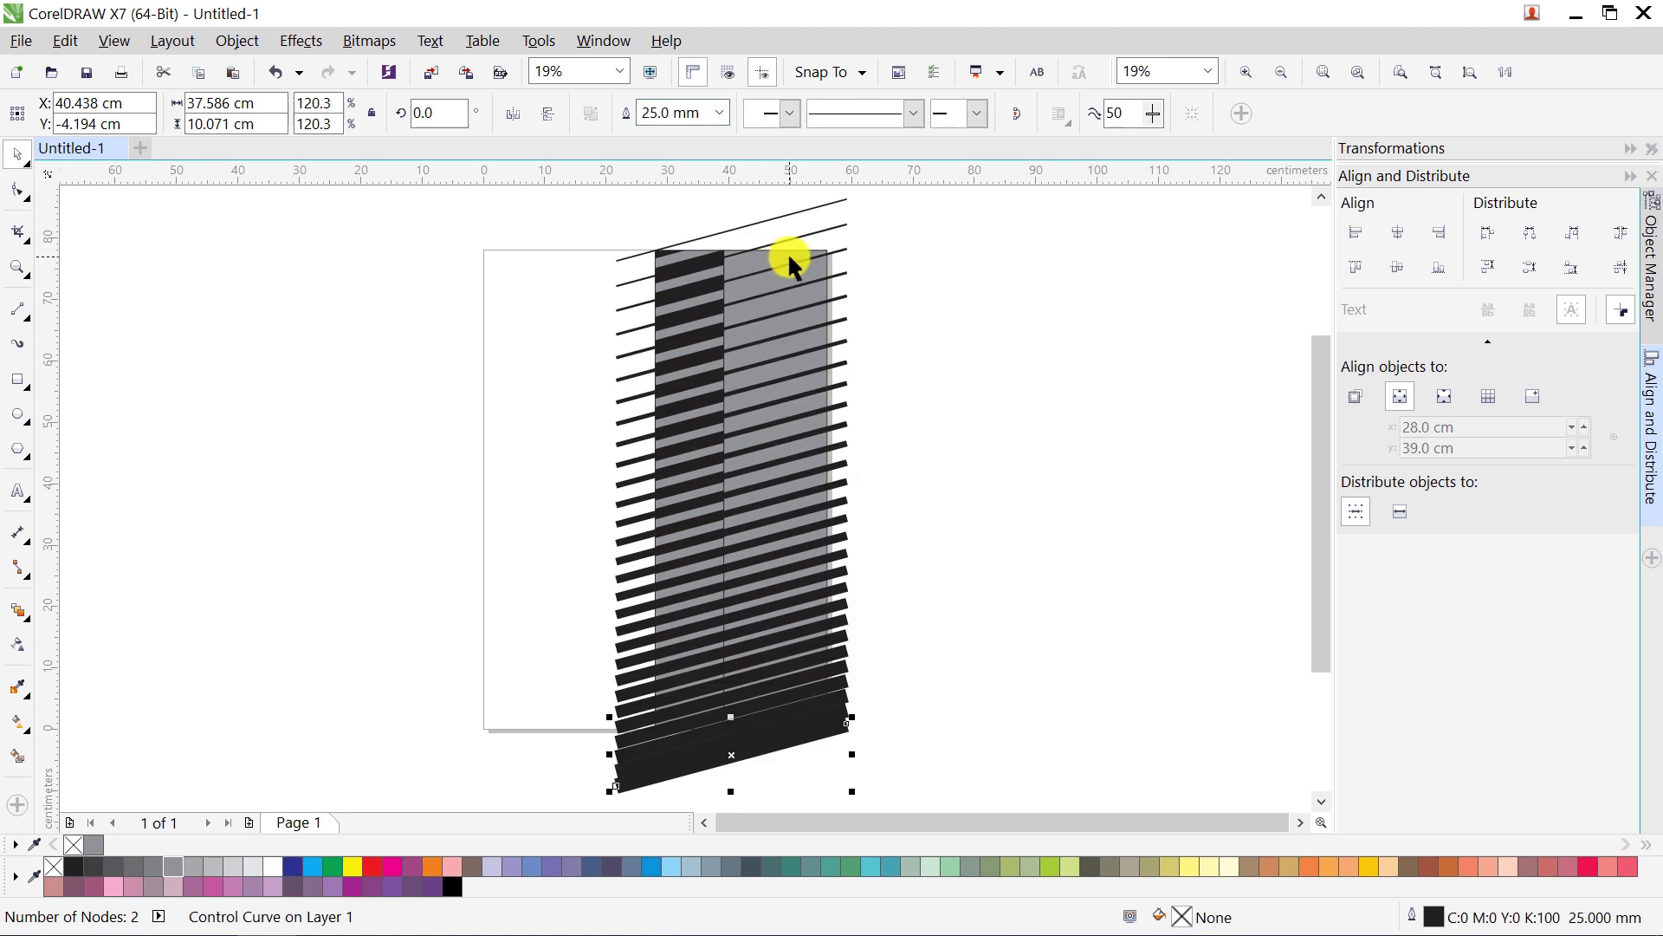
# Step: Break the reversed blend group apart and ungroup all of its lines
pyautogui.click(830, 303)
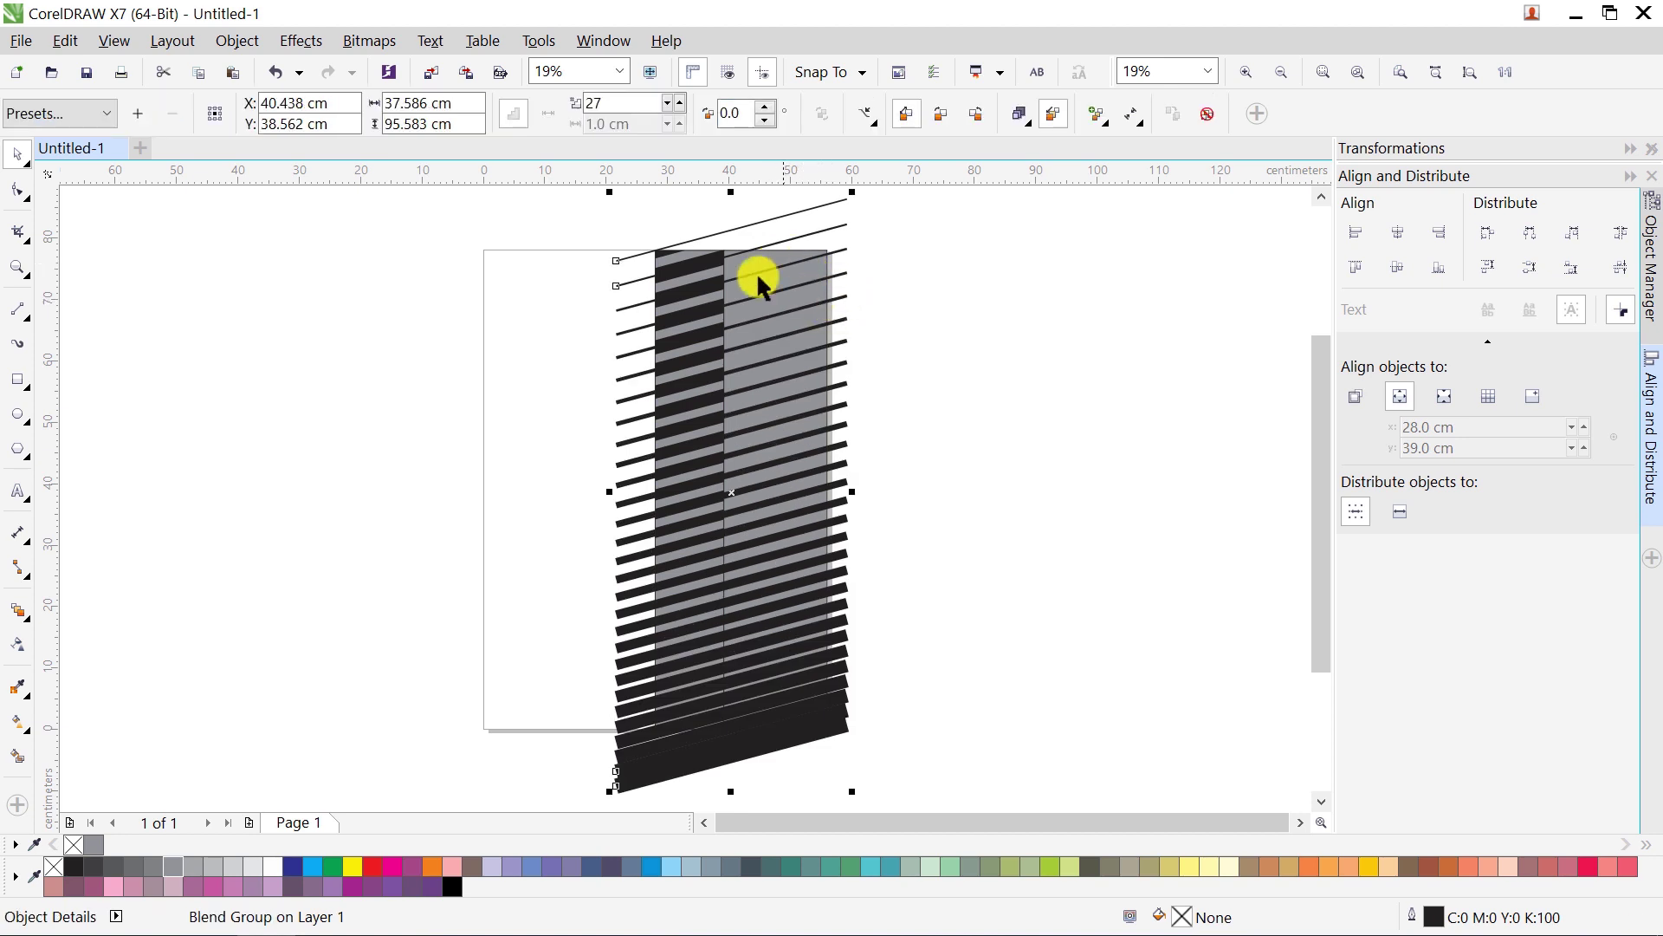
pyautogui.click(252, 48)
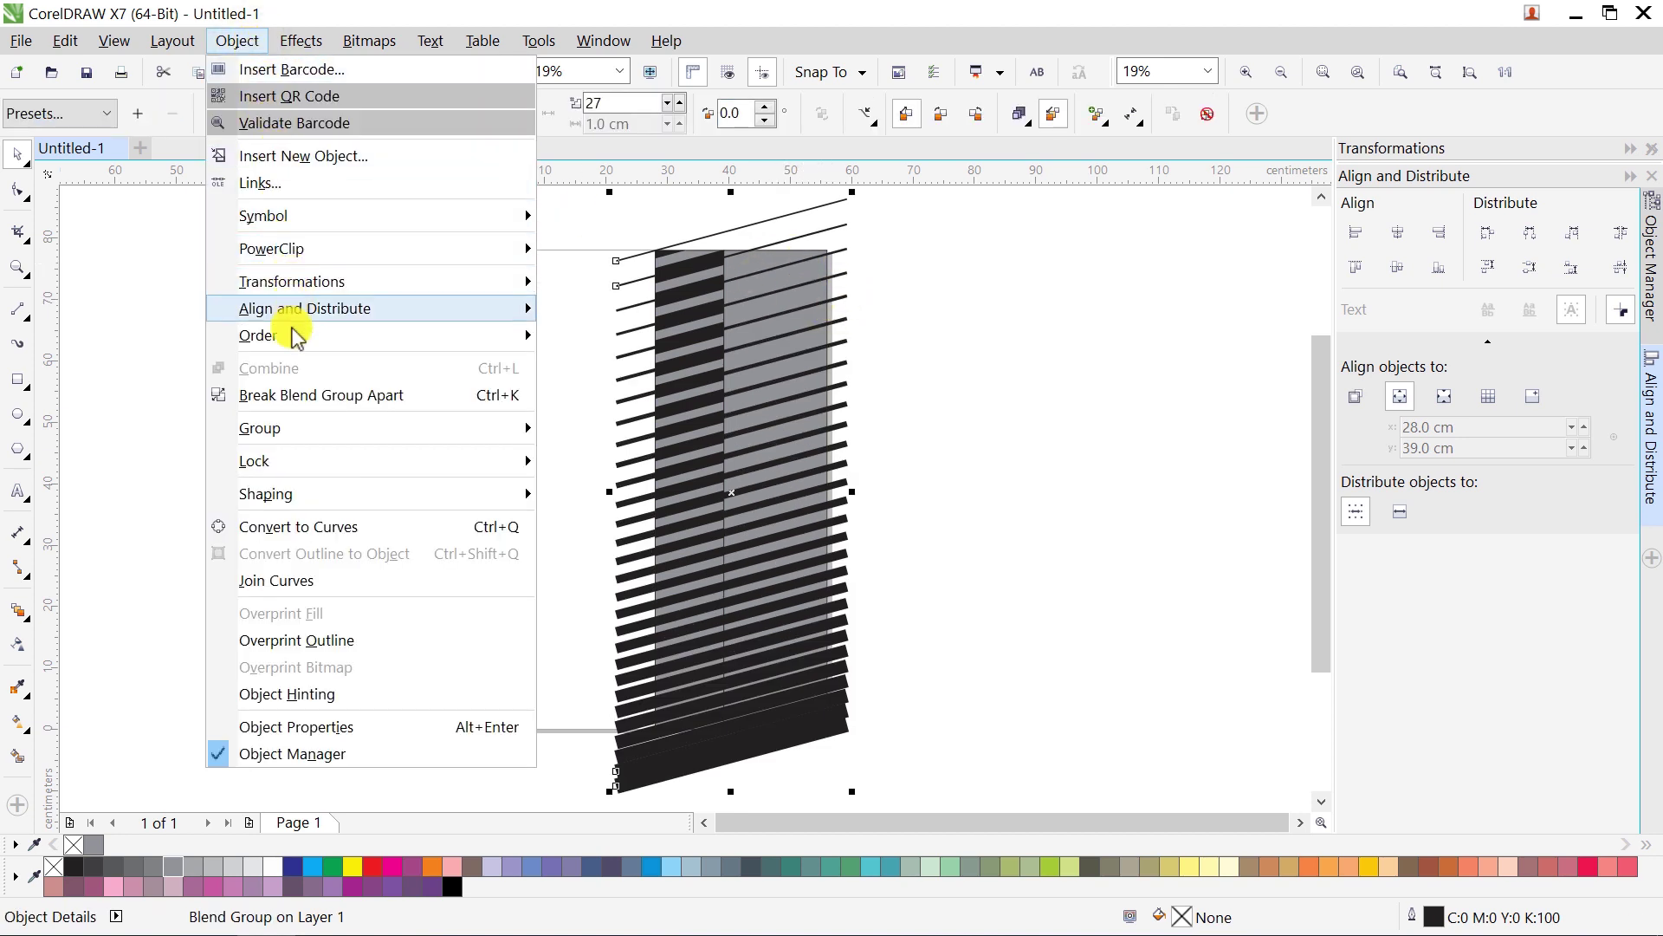
pyautogui.click(291, 392)
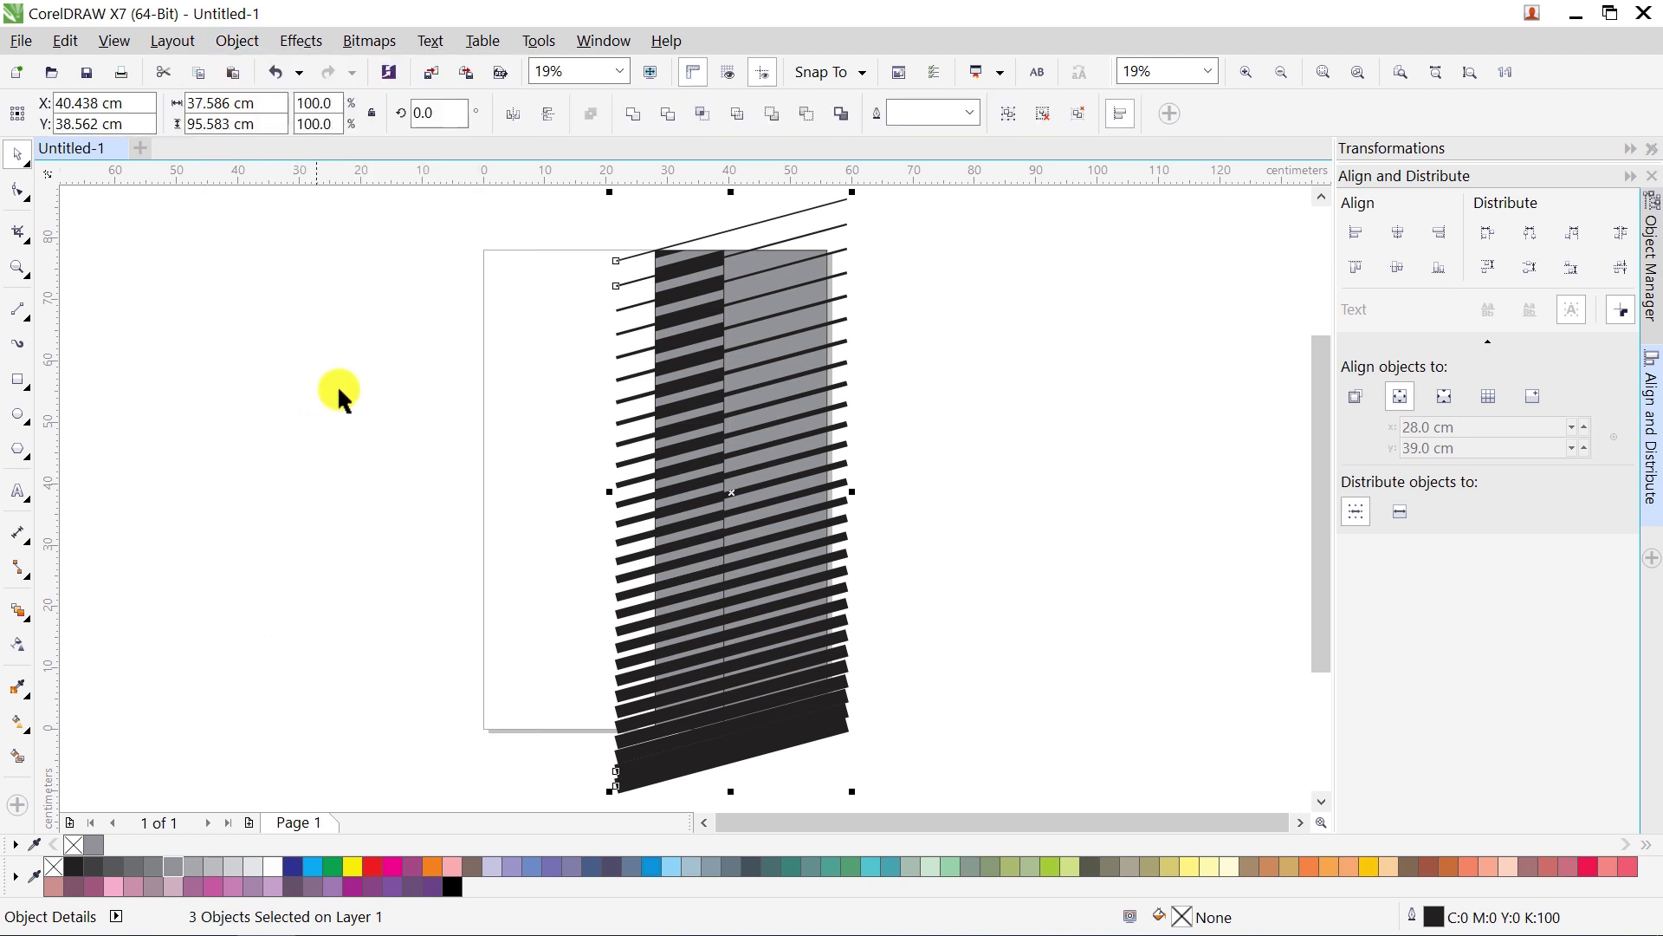
pyautogui.click(1081, 122)
# Step: Convert the outlines of the separated lines to objects and weld them into a single shape
pyautogui.click(249, 41)
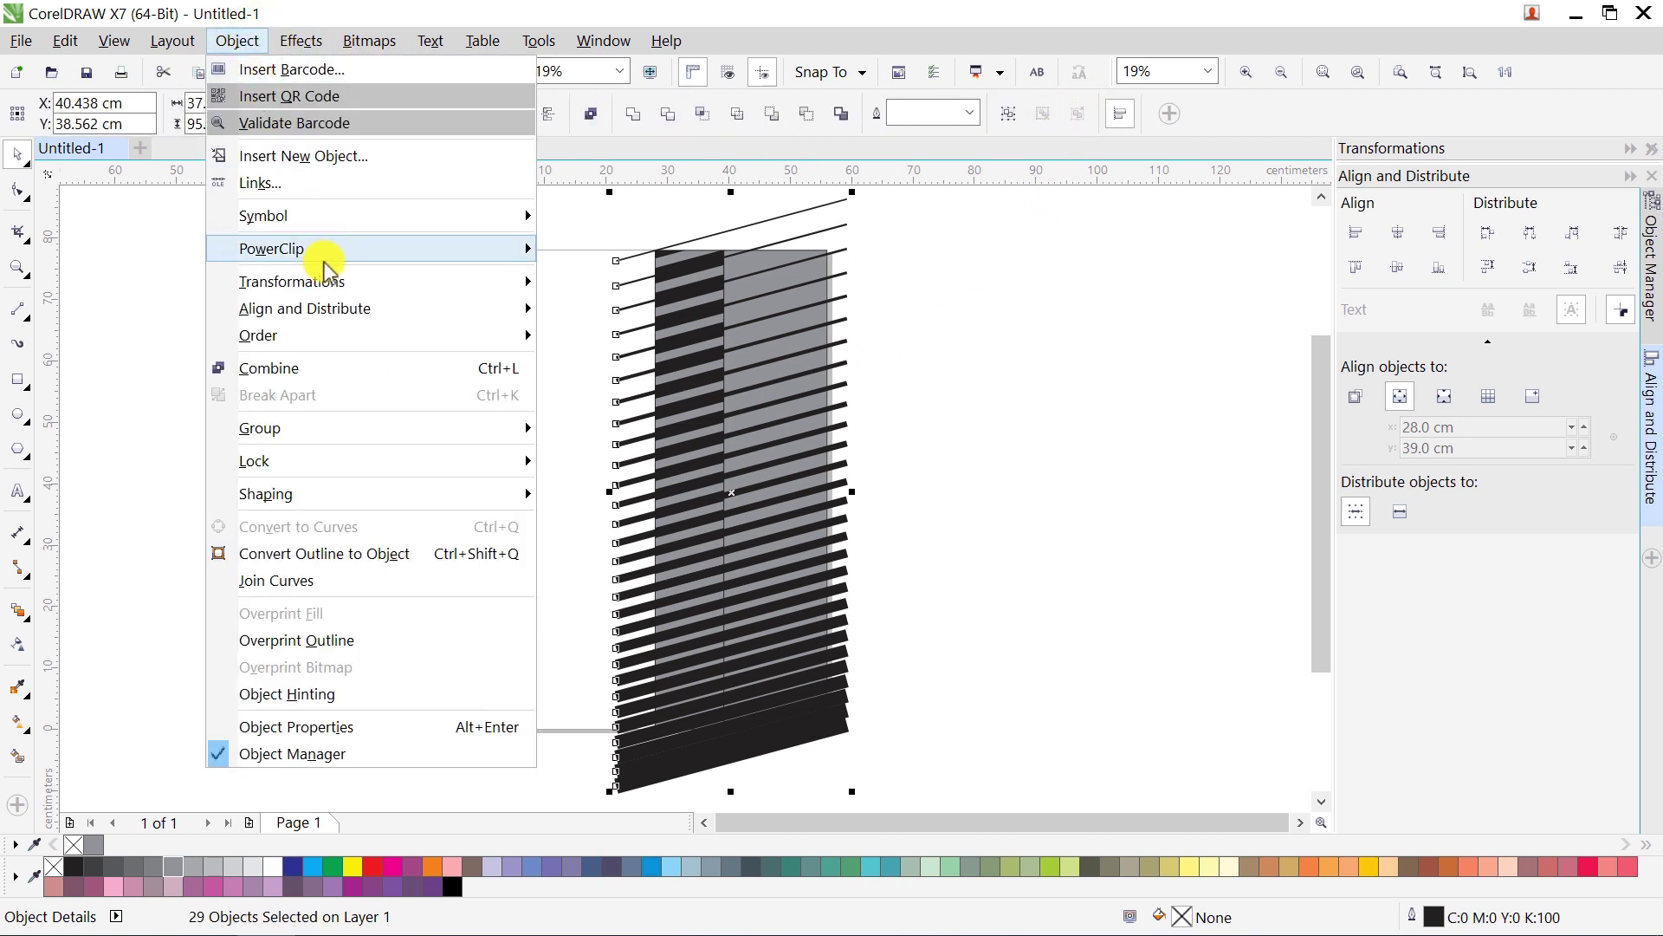
pyautogui.click(336, 555)
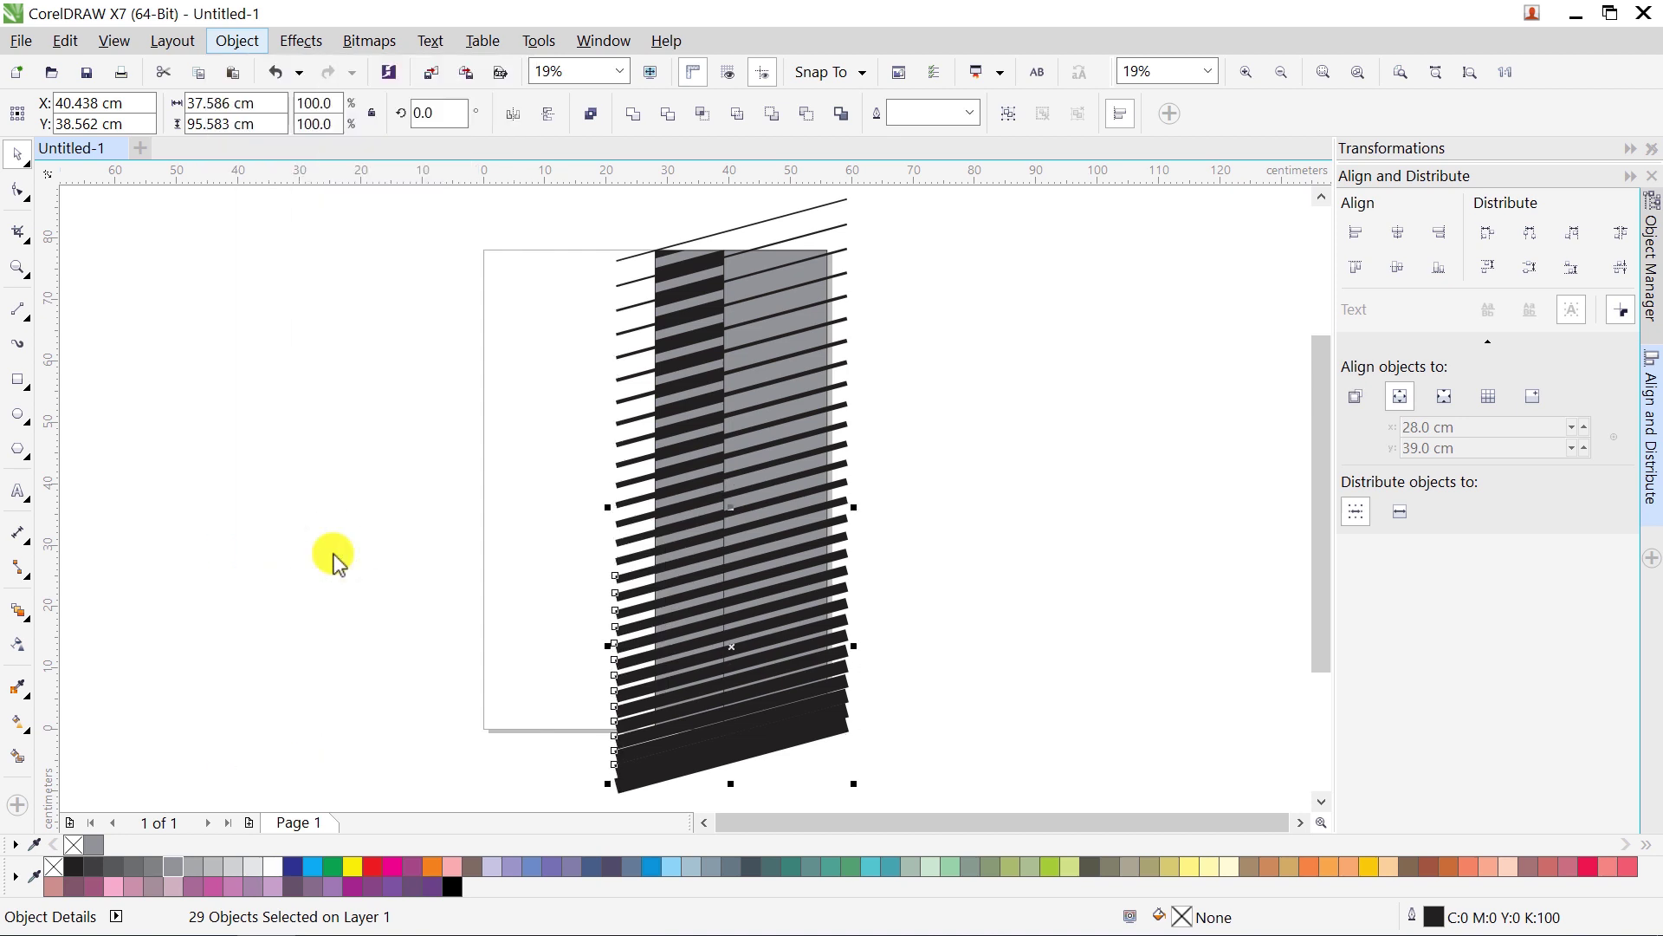
pyautogui.click(638, 120)
# Step: Intersect the new welded stripes with the wider gray rectangle
pyautogui.scroll(3, 745, 271)
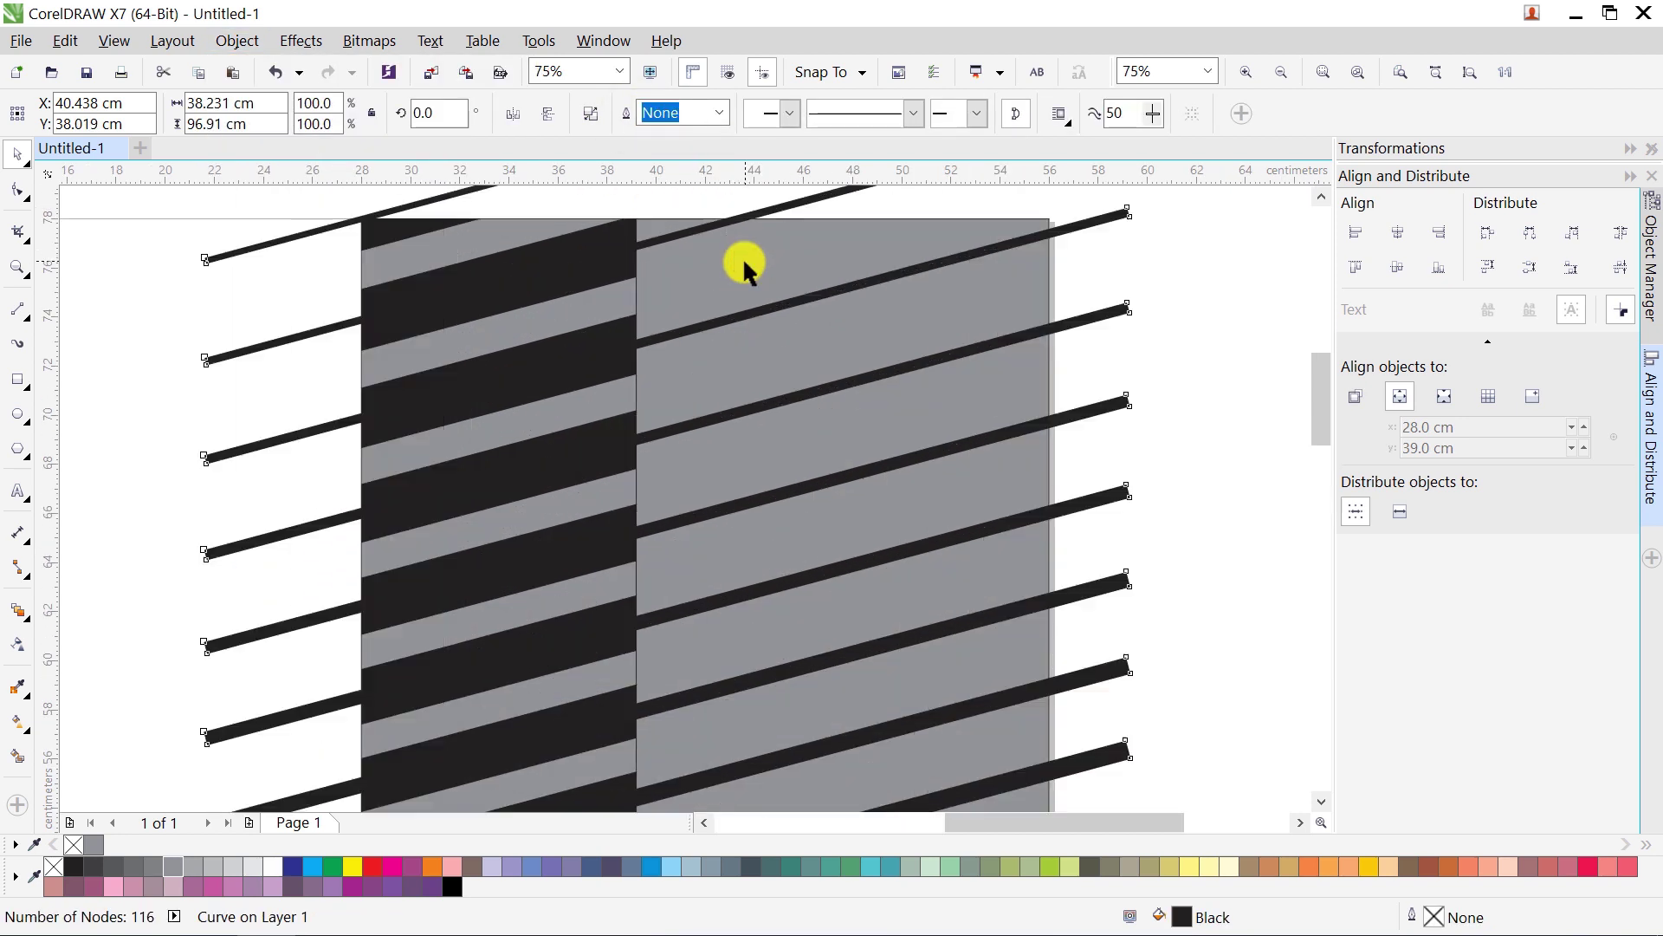
pyautogui.click(741, 258)
pyautogui.keyDown('shift'); pyautogui.click(776, 213); pyautogui.keyUp('shift')
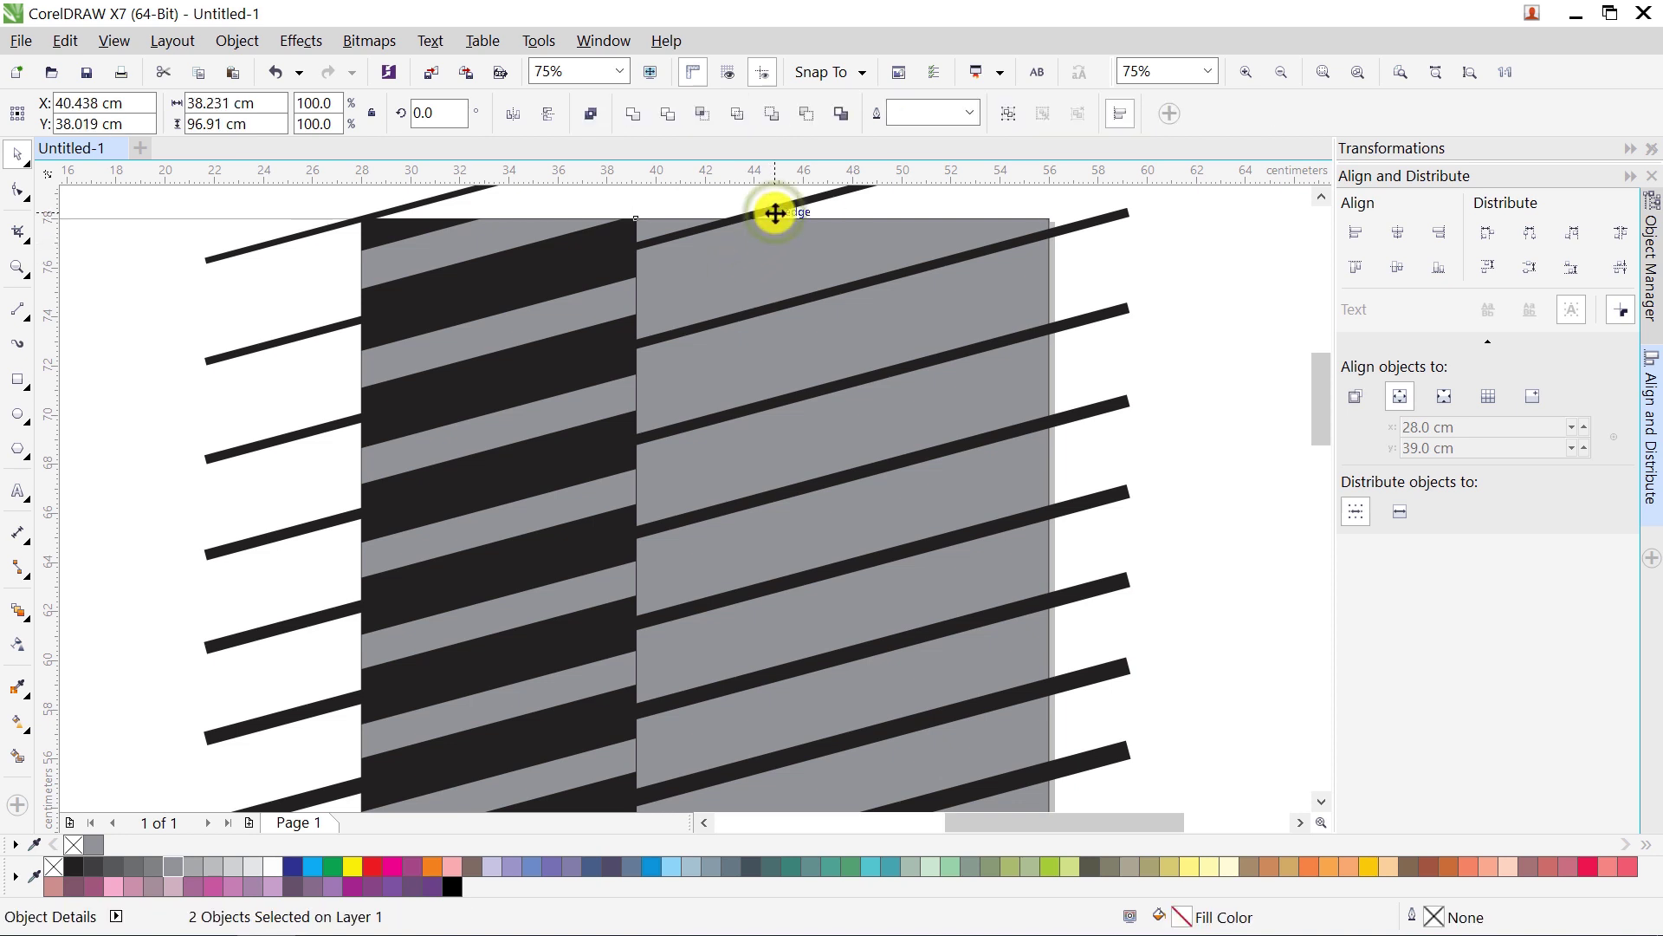
pyautogui.click(703, 115)
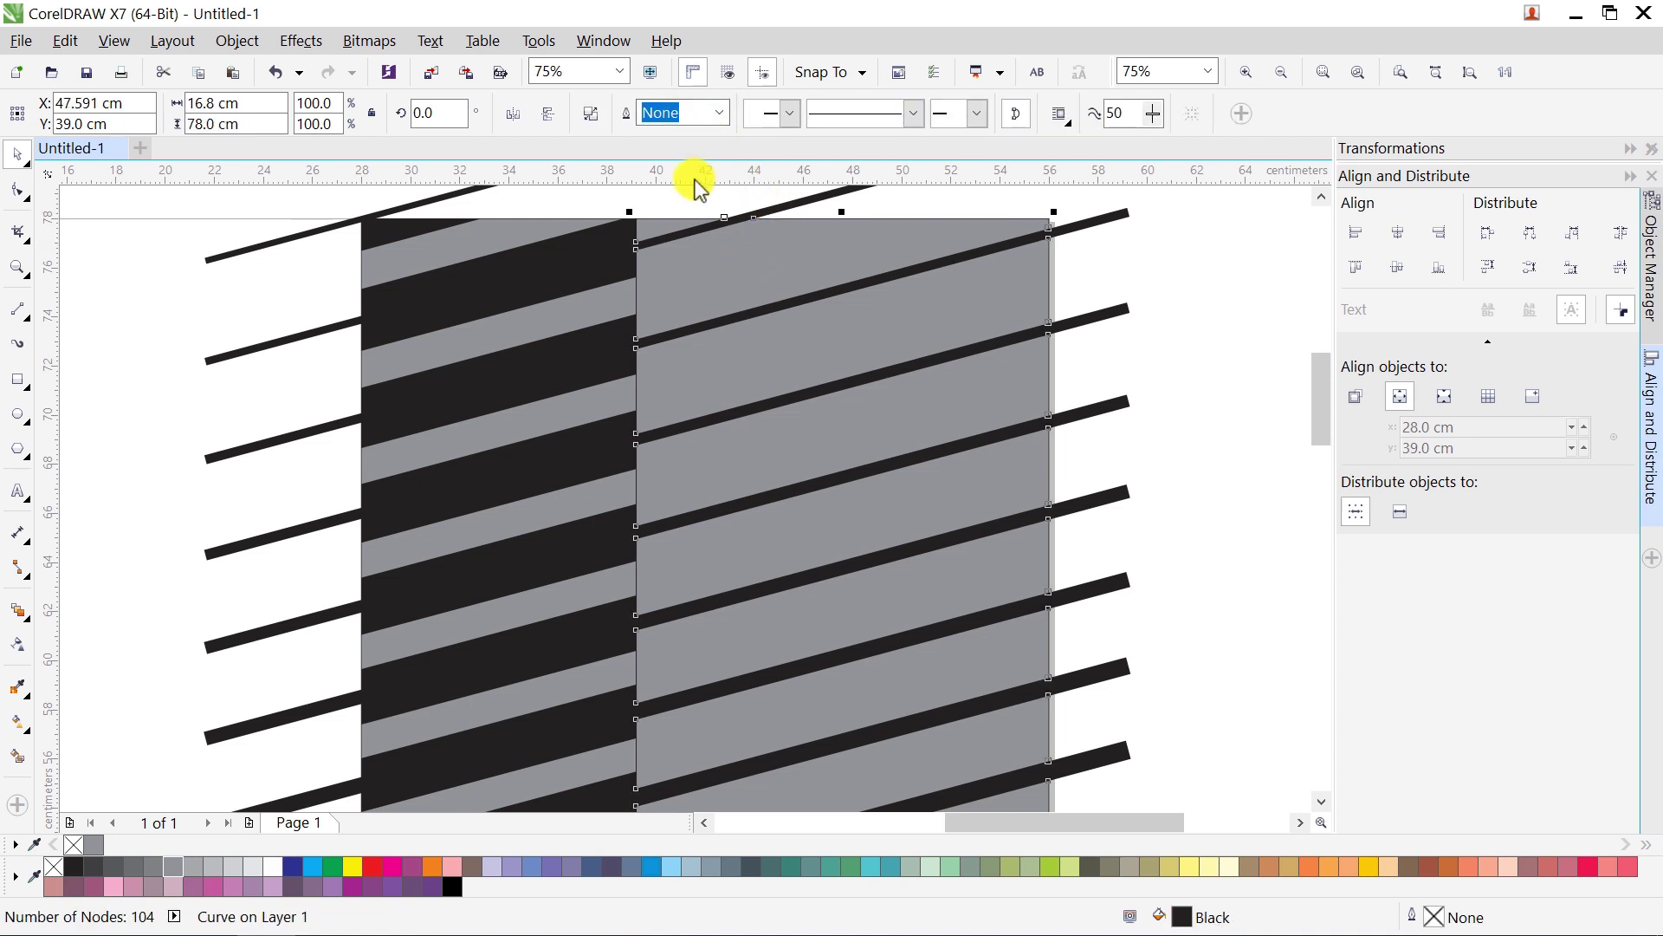
# Step: Delete the full-length welded stripes, keeping only the parts cut to the rectangles
pyautogui.scroll(-3, 700, 188)
pyautogui.rightClick(594, 251)
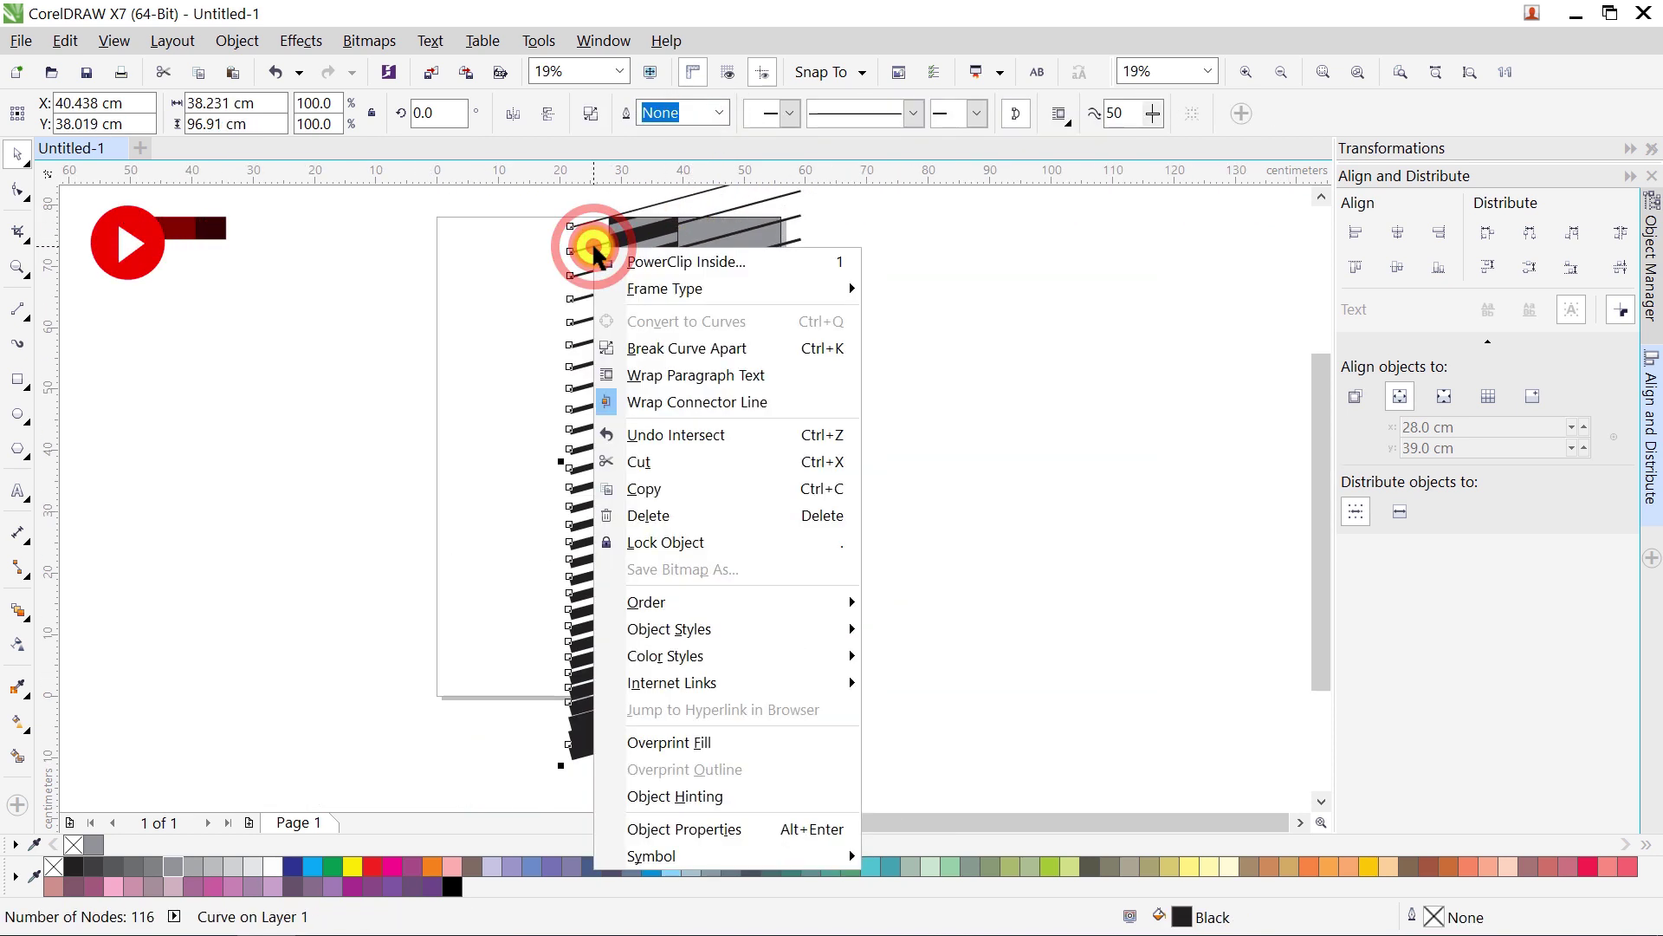
pyautogui.click(649, 514)
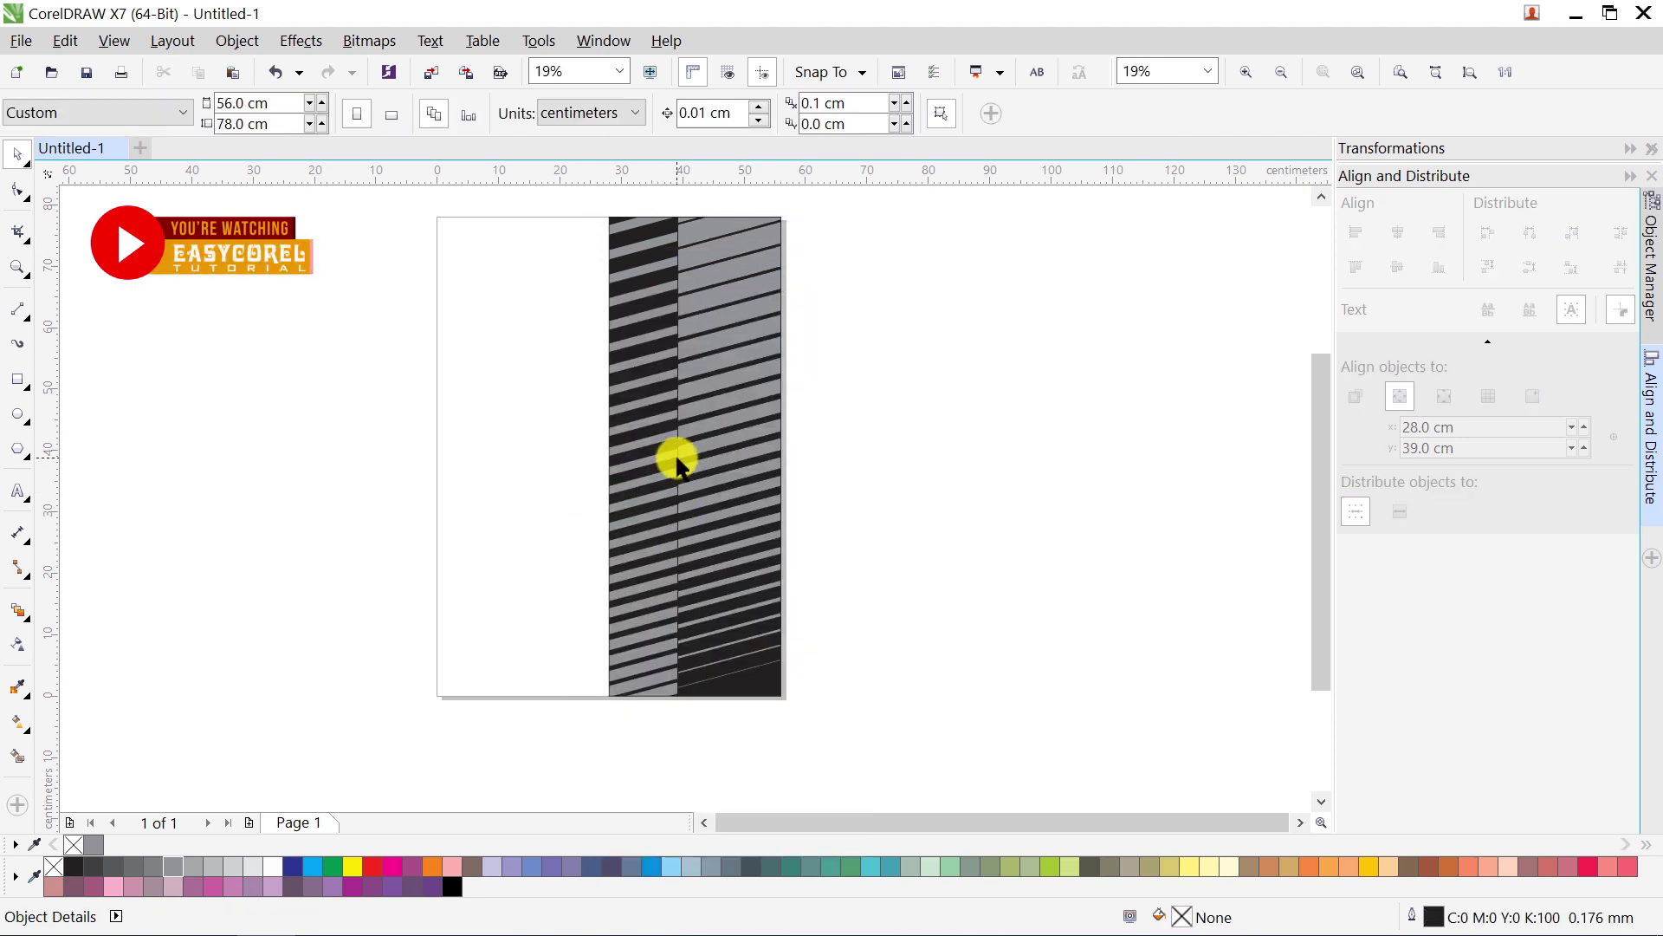
# Step: Weld the two trimmed black stripe shapes into one object
pyautogui.scroll(3, 674, 452)
pyautogui.click(699, 460)
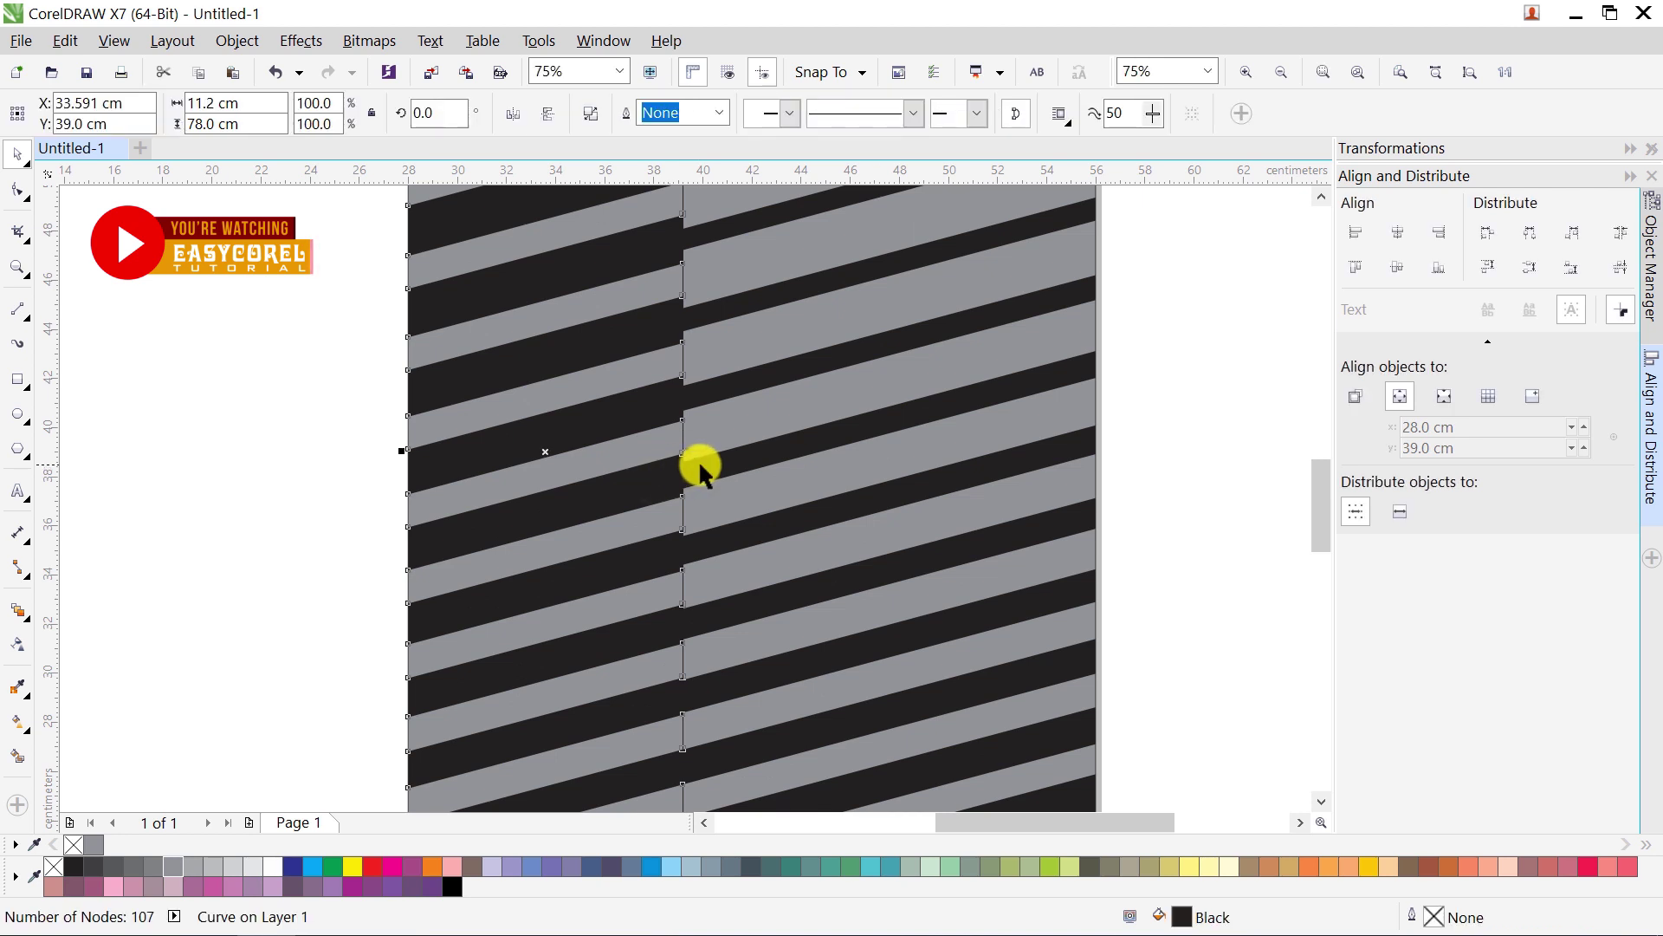
pyautogui.keyDown('shift'); pyautogui.click(701, 462); pyautogui.keyUp('shift')
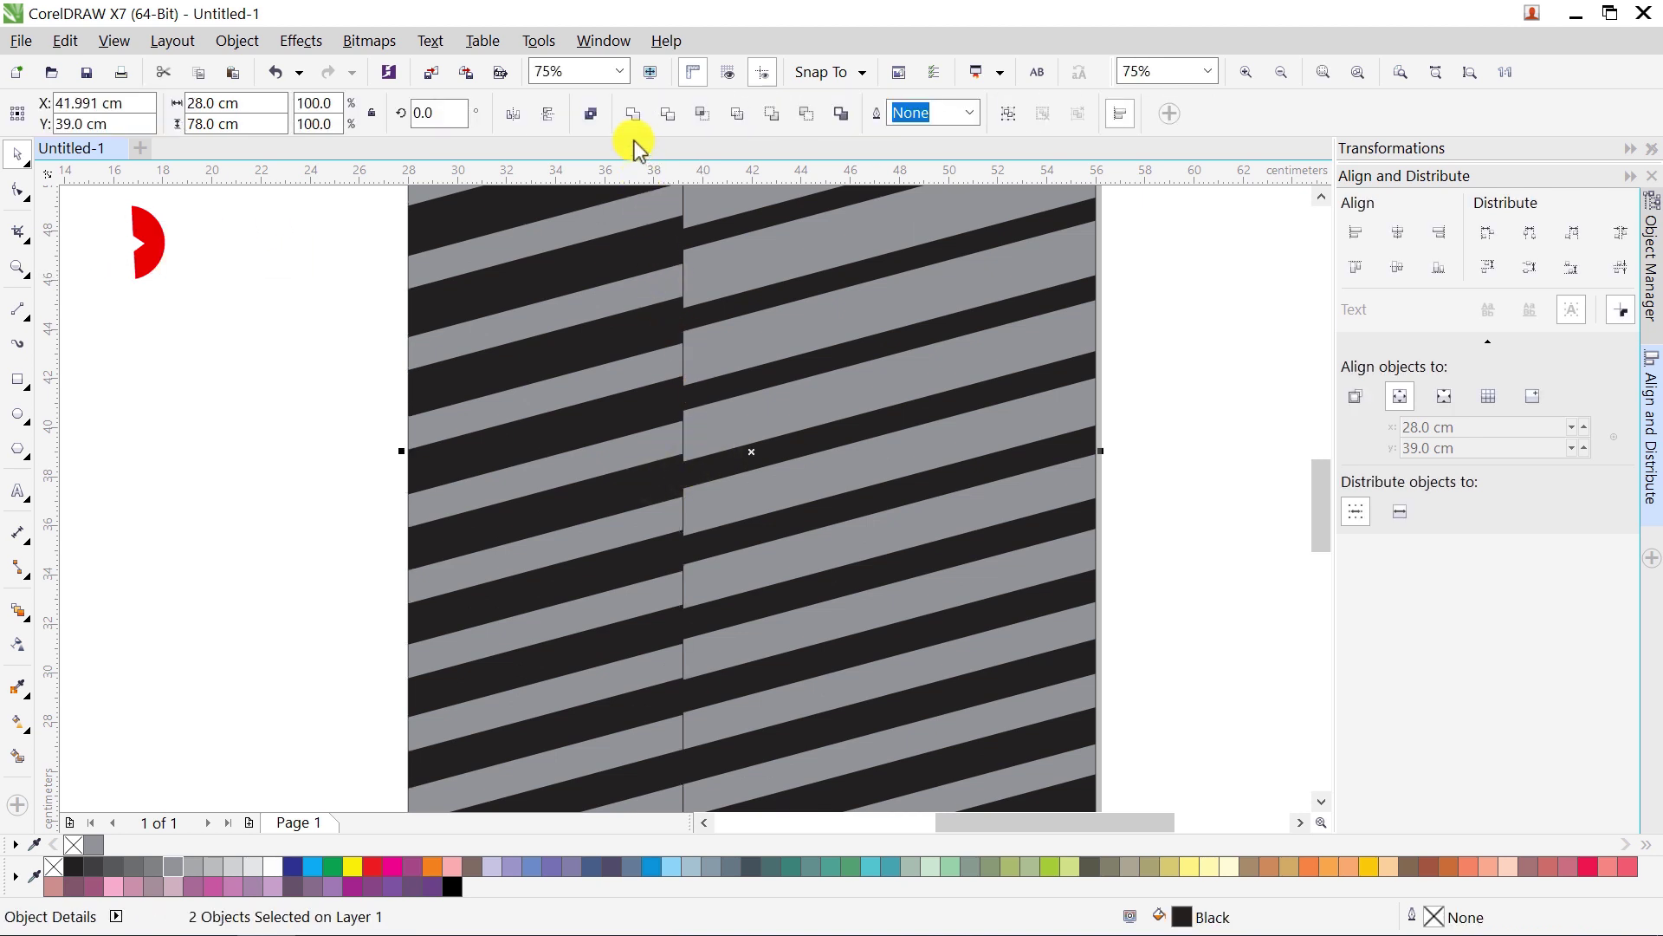
pyautogui.click(632, 112)
# Step: Weld the narrow and wide gray rectangles into one background shape
pyautogui.click(629, 362)
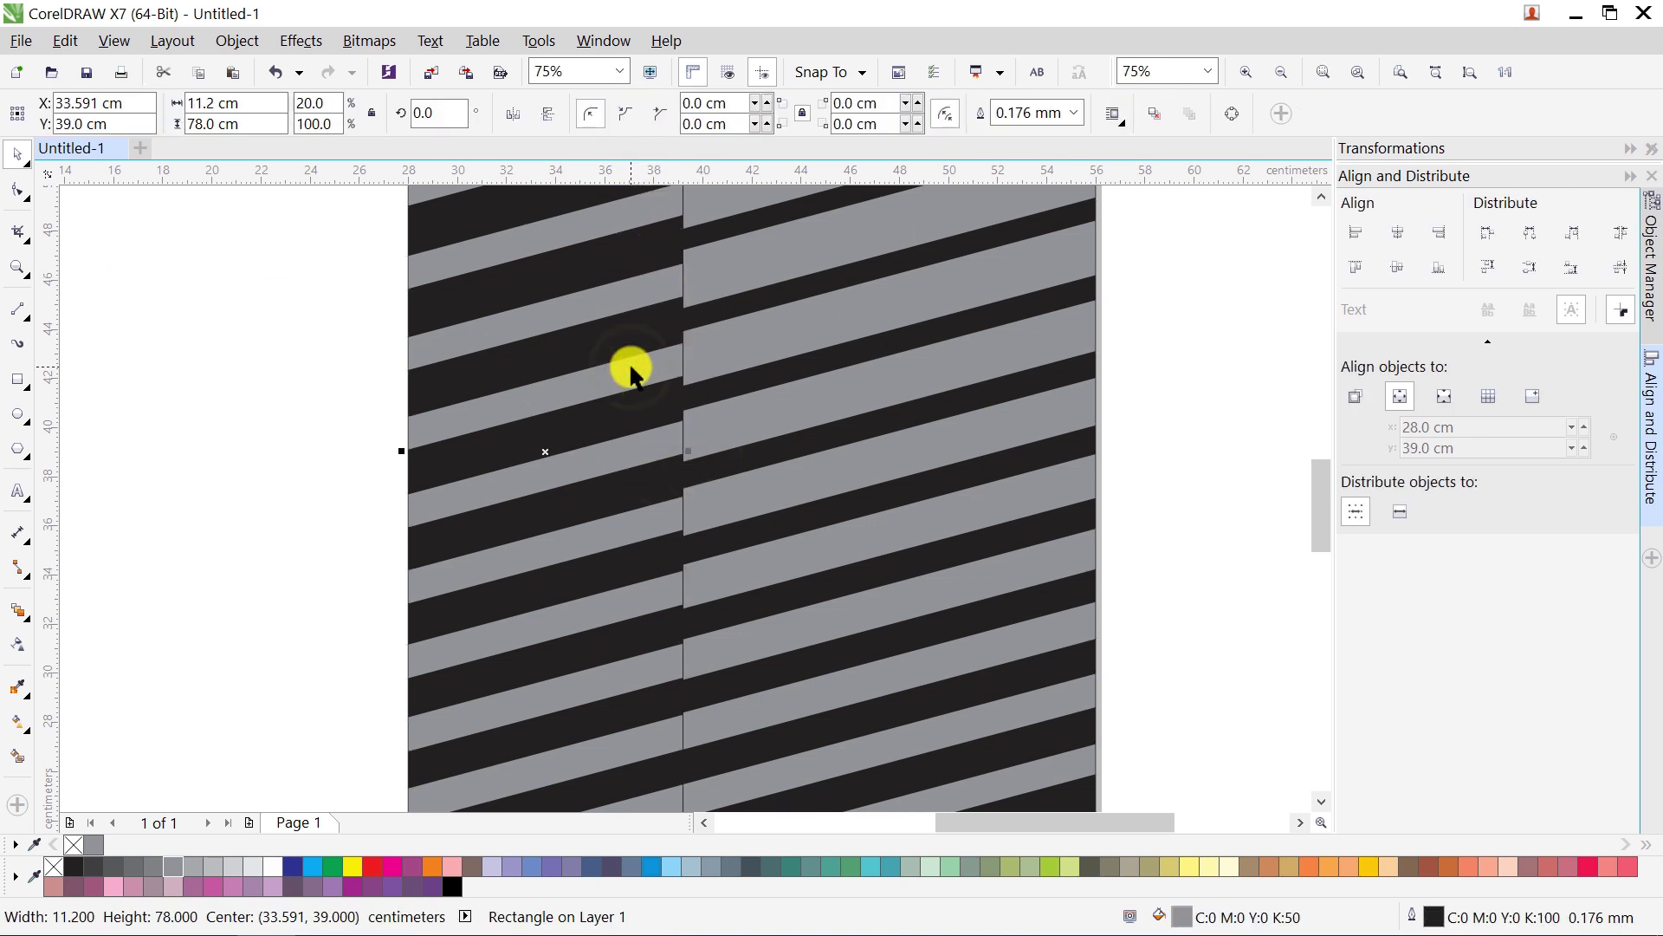
pyautogui.keyDown('shift'); pyautogui.click(703, 355); pyautogui.keyUp('shift')
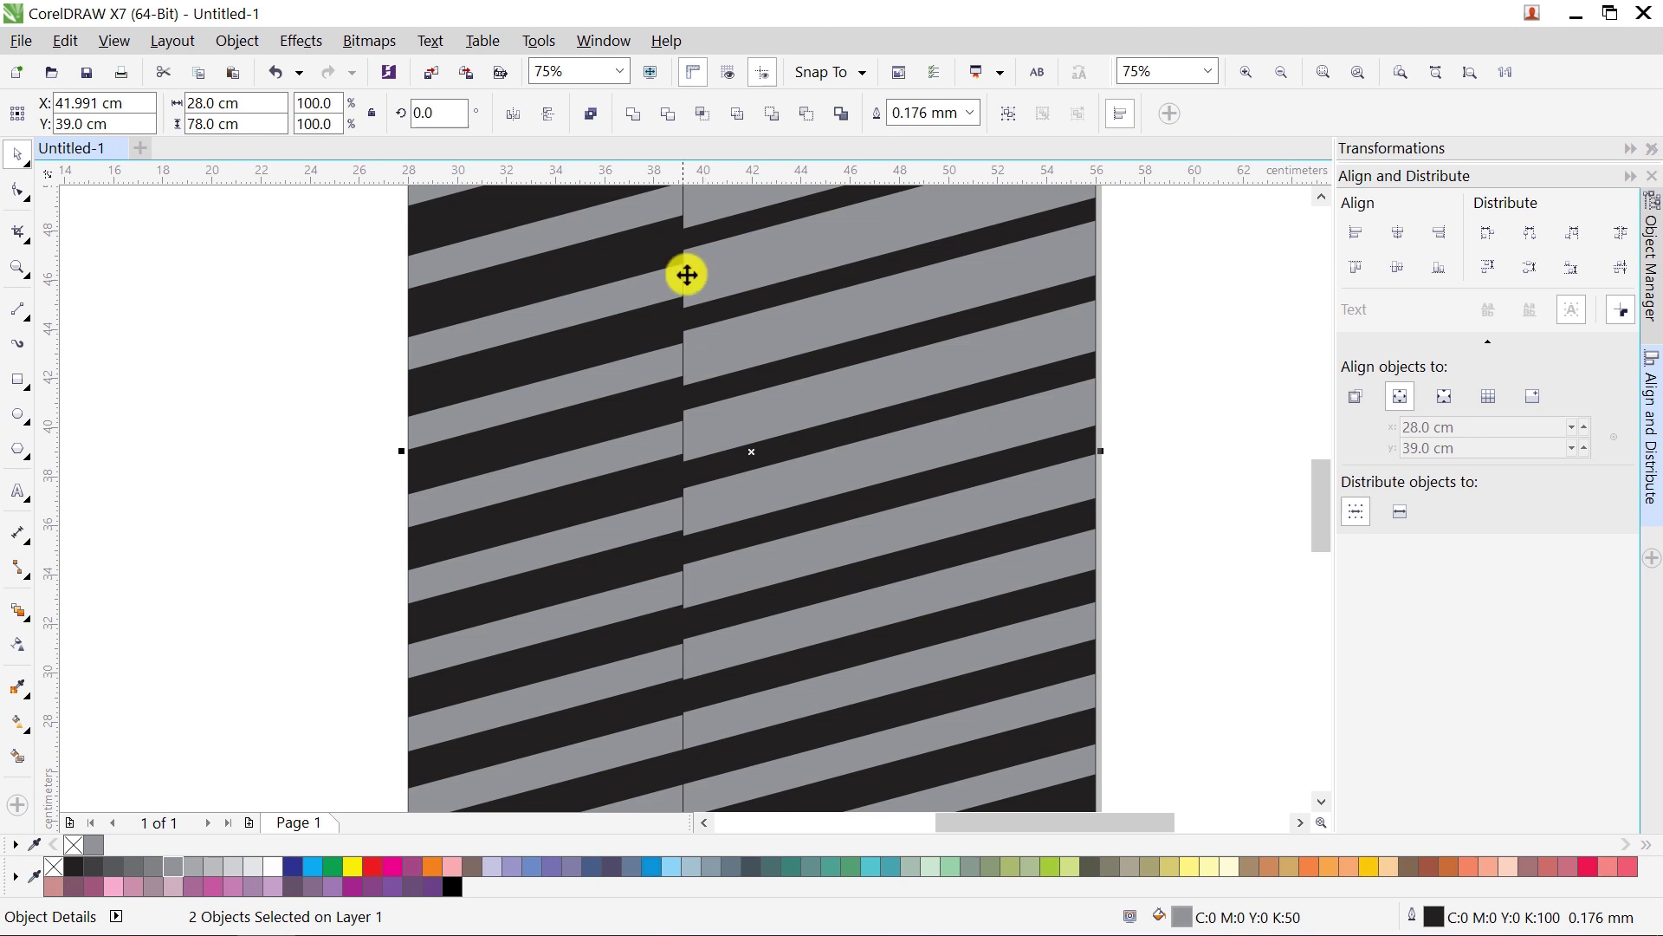
pyautogui.click(633, 113)
# Step: Remove the outline from both the stripes and the gray background shape
pyautogui.scroll(4, 674, 295)
pyautogui.scroll(-9, 676, 310)
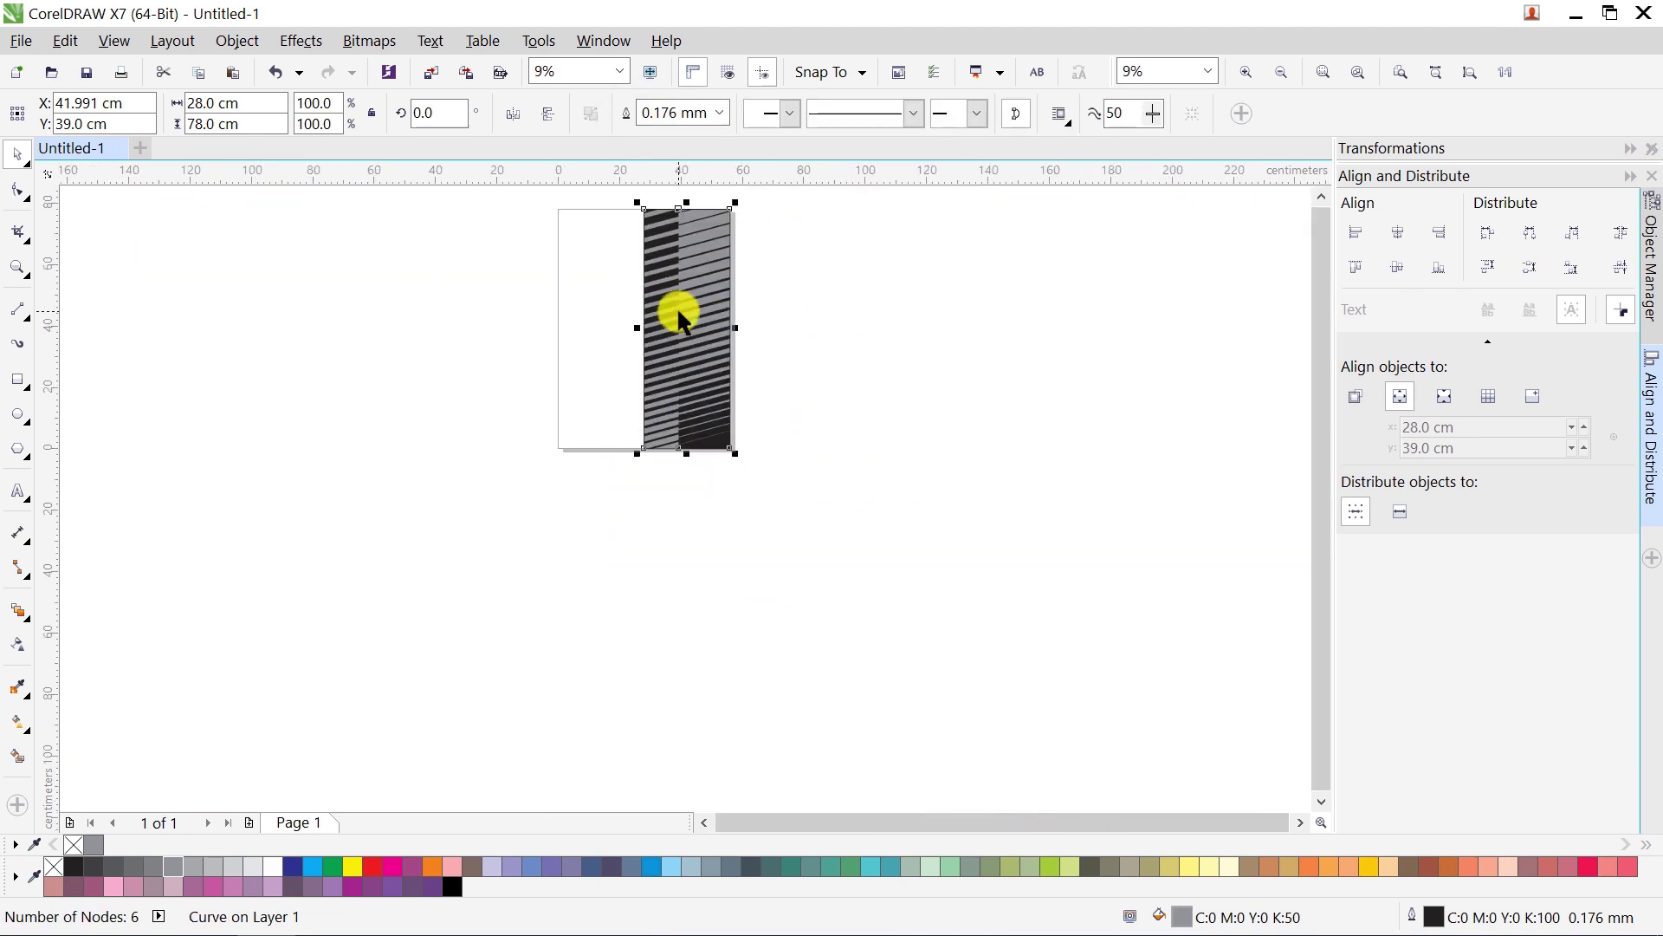
pyautogui.click(772, 433)
pyautogui.moveTo(630, 234); pyautogui.dragTo(617, 197)
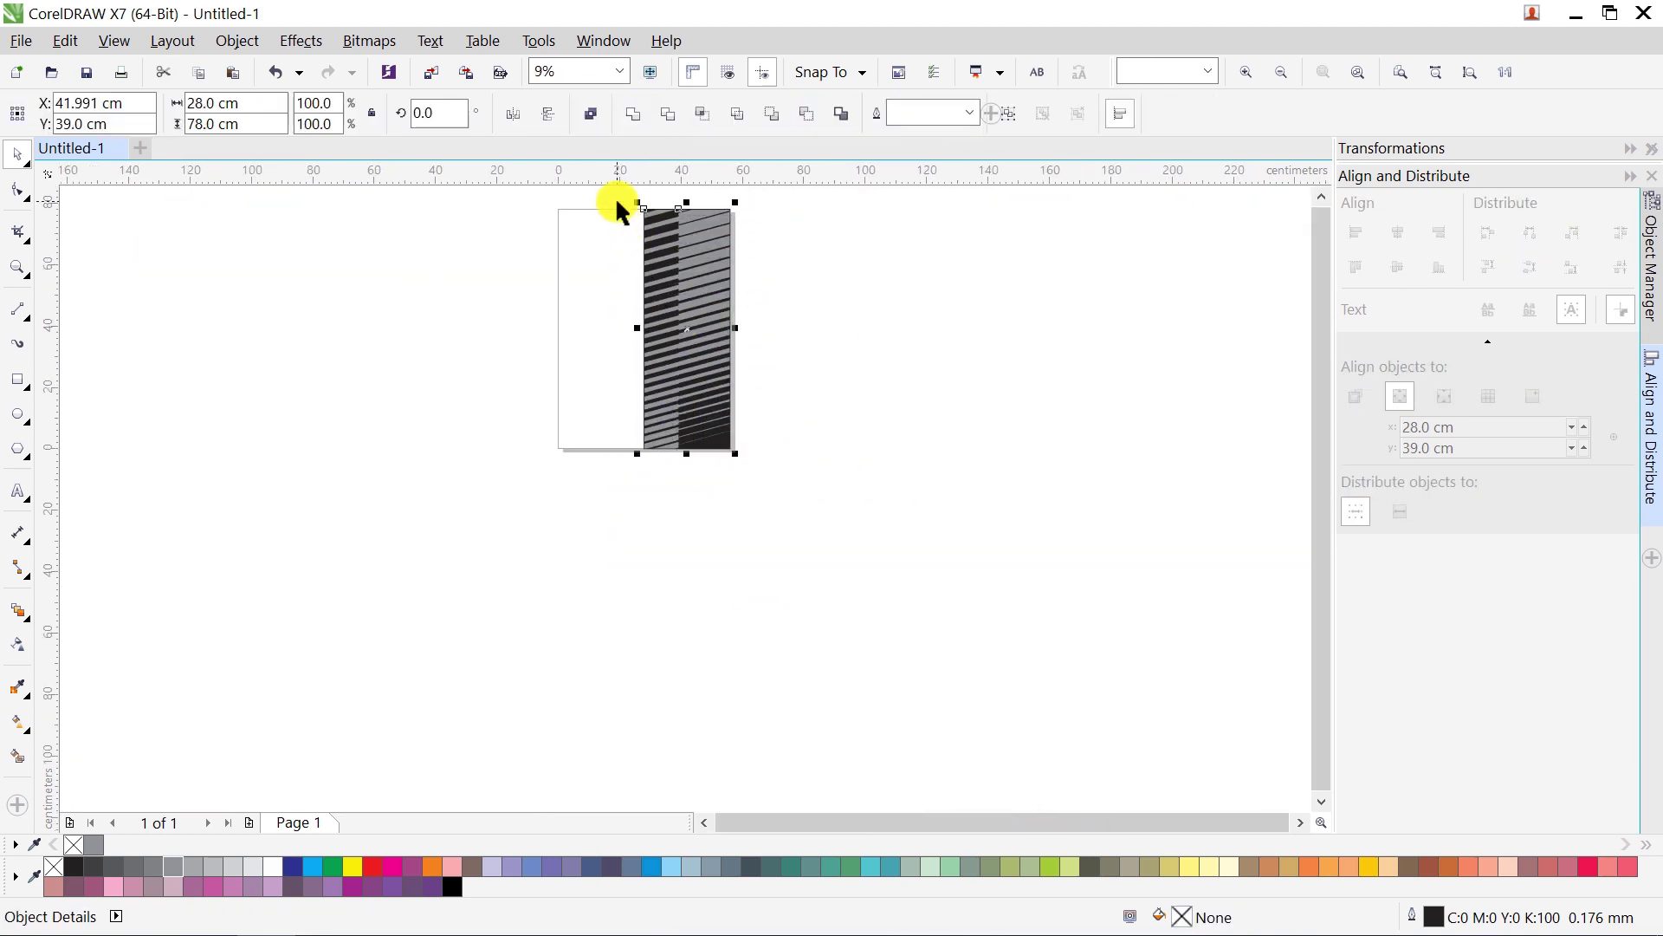
pyautogui.rightClick(71, 844)
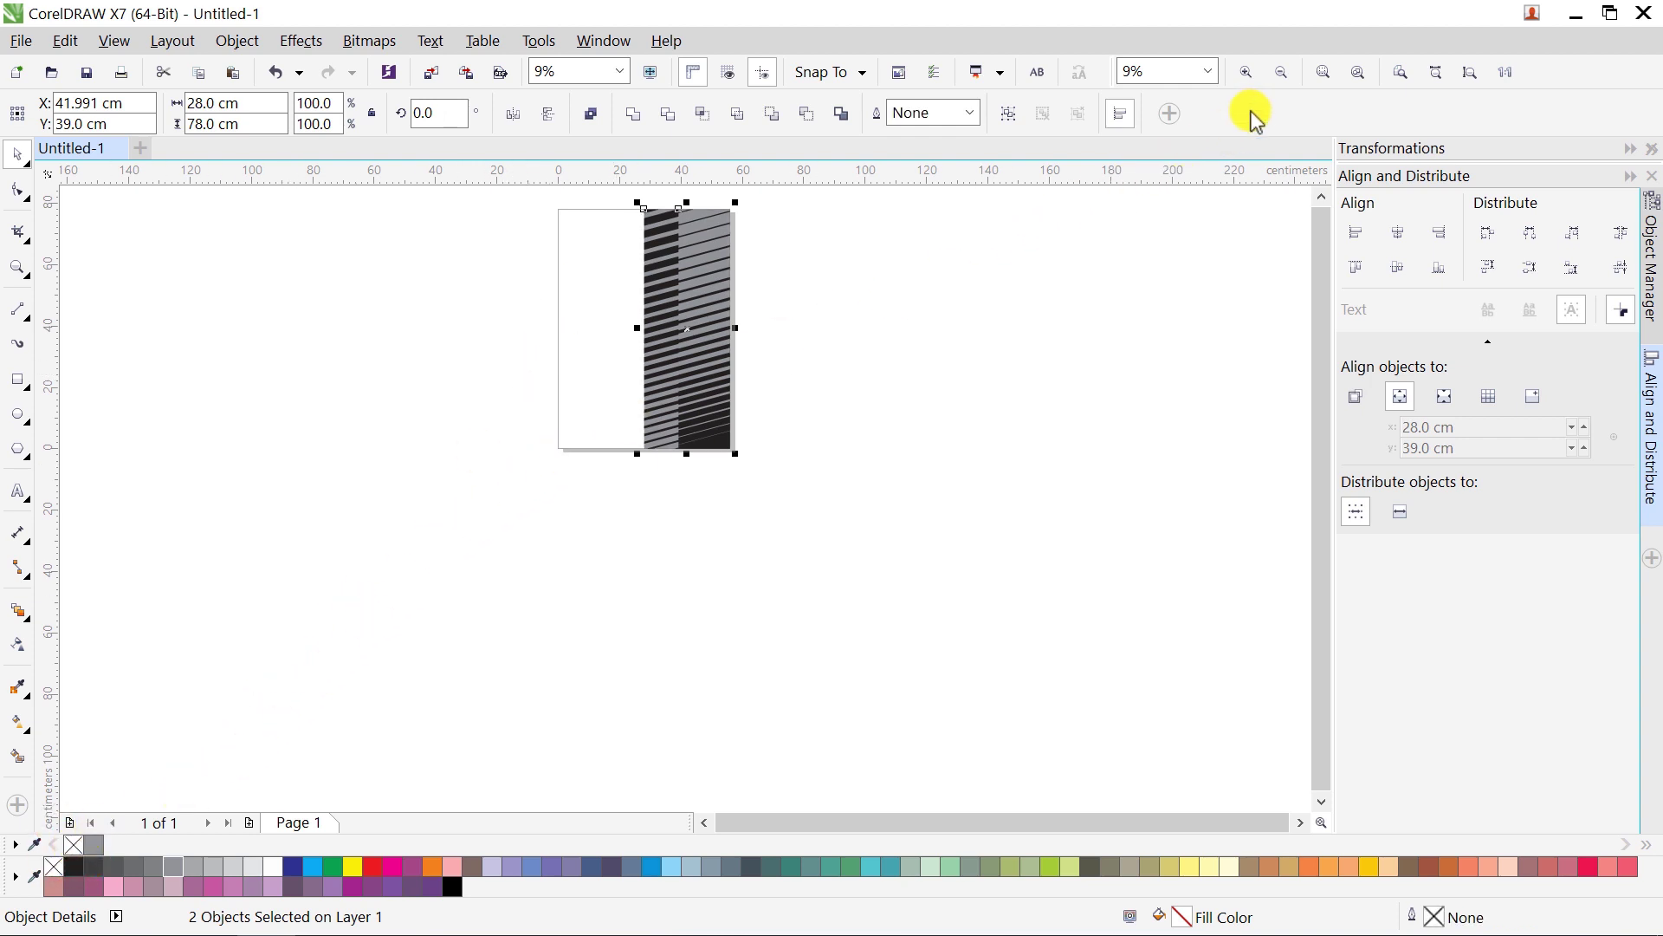
# Step: Fill the welded stripe shape with 70% black gray
pyautogui.click(1384, 76)
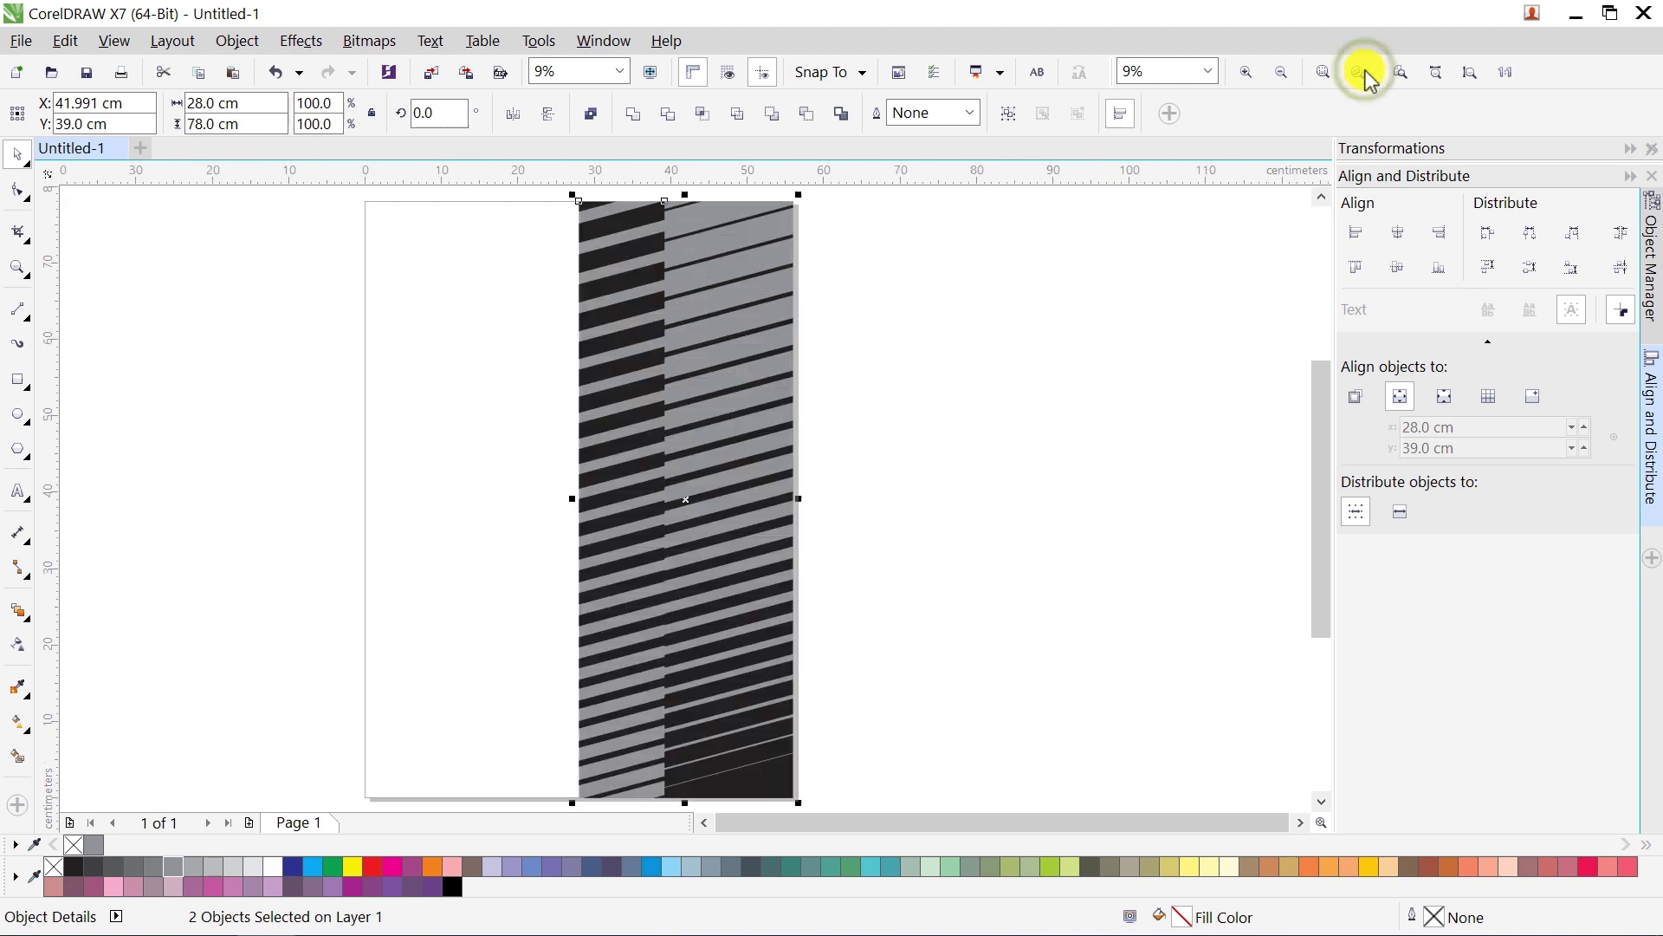
pyautogui.click(991, 317)
pyautogui.click(767, 773)
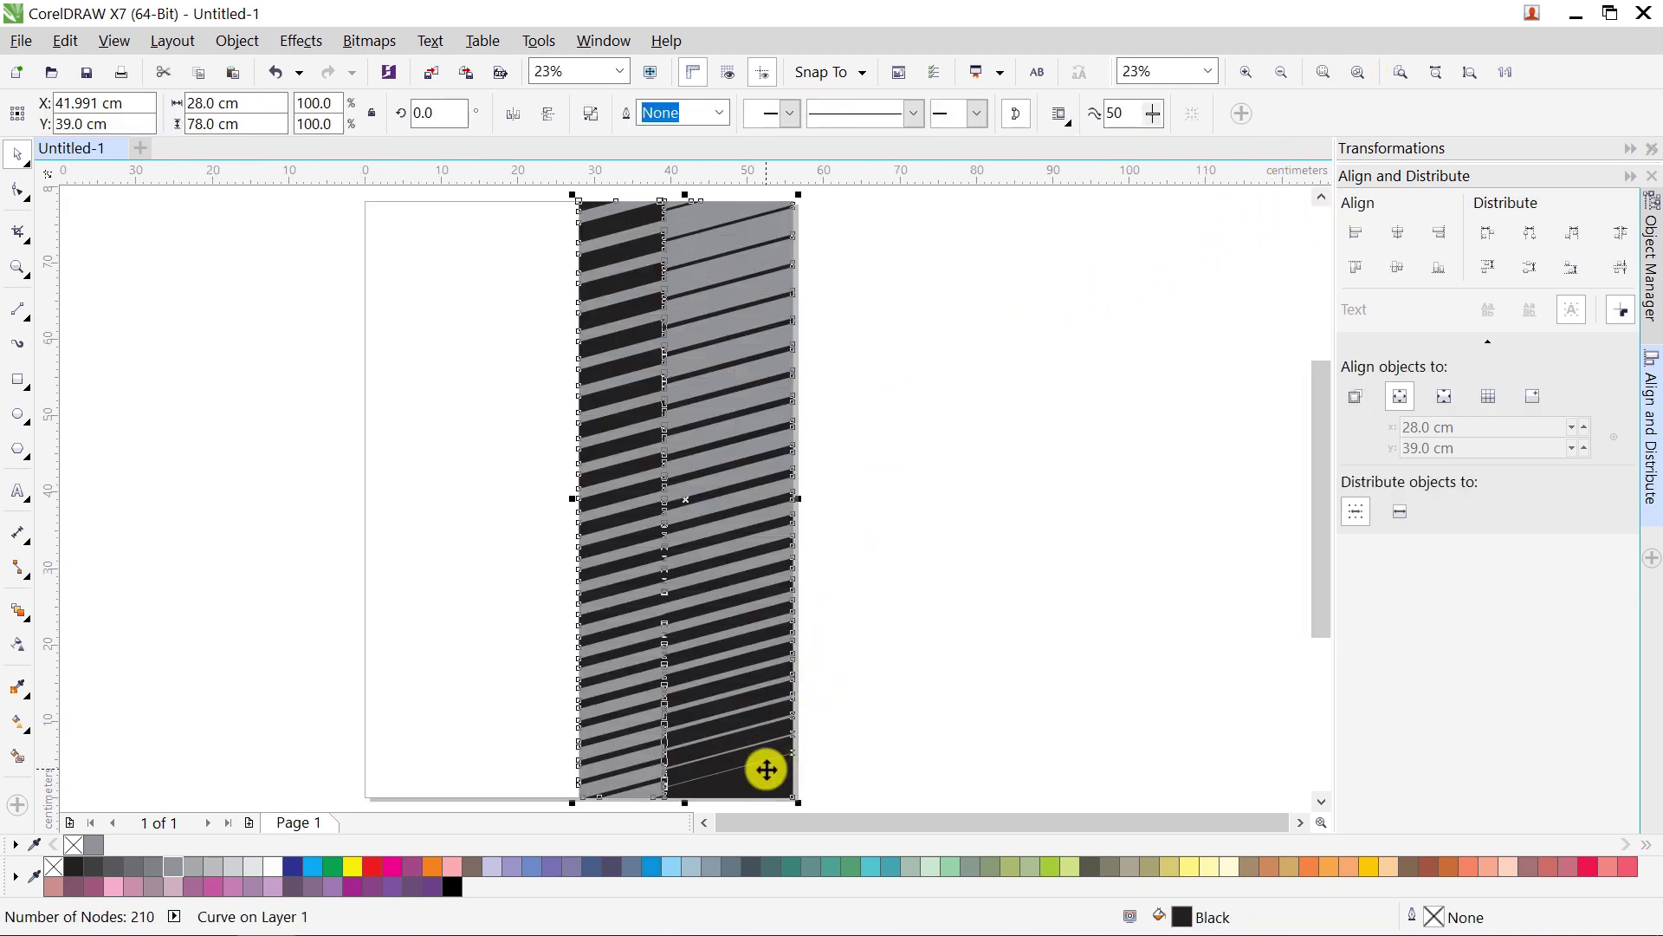
pyautogui.click(139, 864)
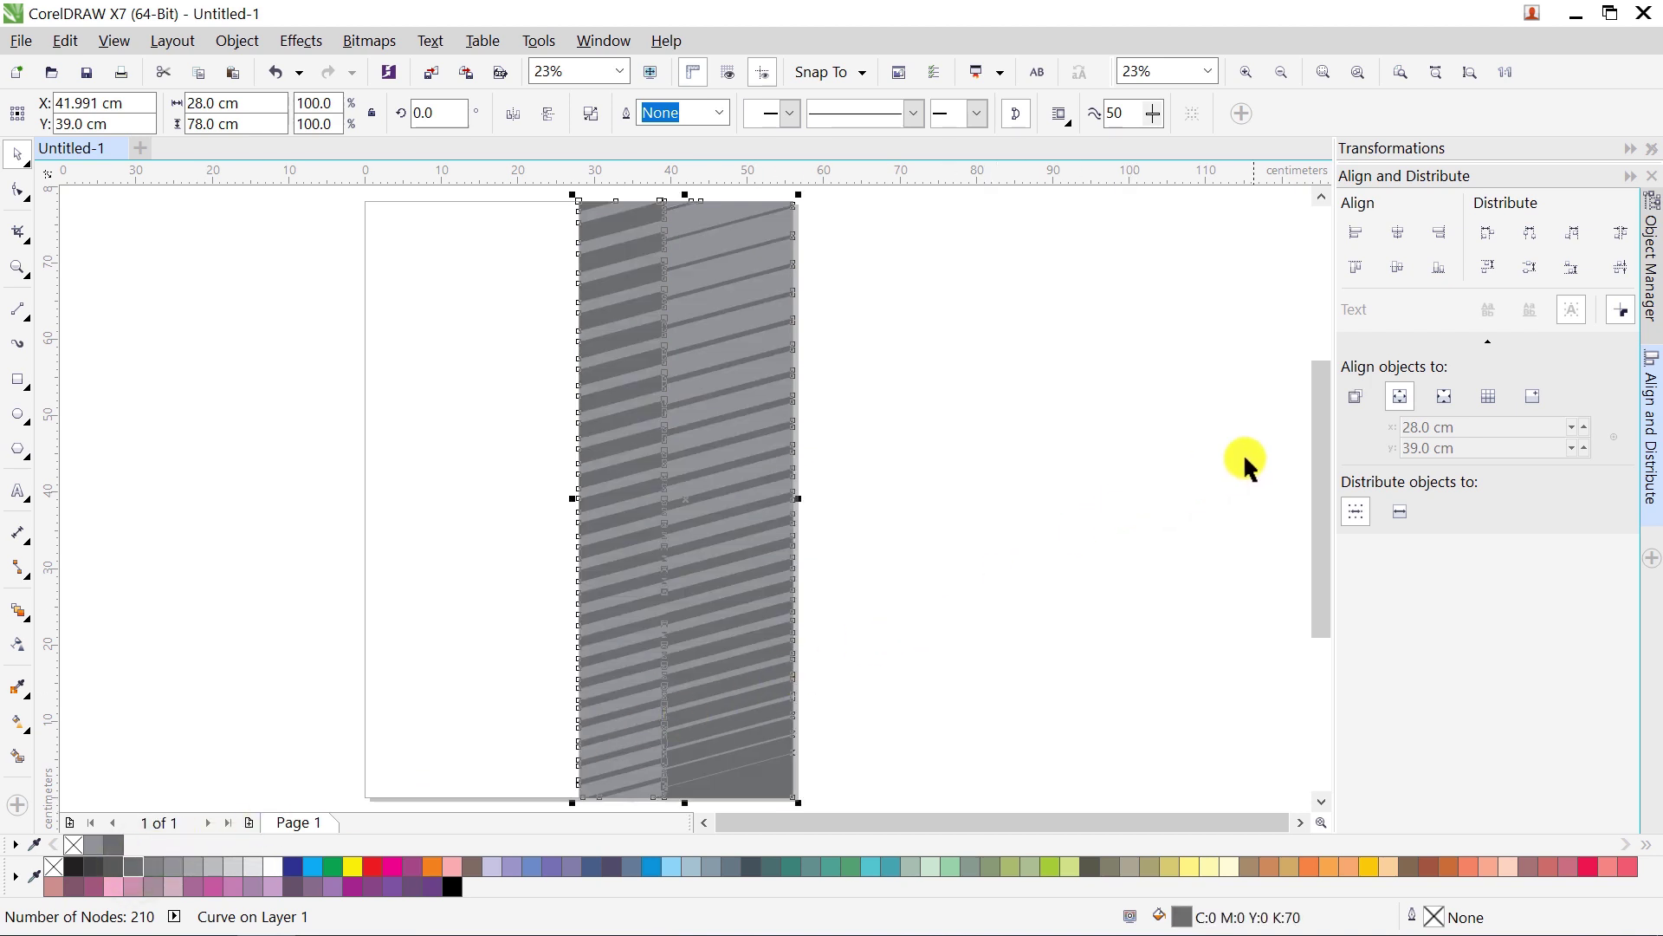
# Step: Make one copy of the stripes and background, offset -28 cm horizontally by relative position, to cover the page's empty half
pyautogui.moveTo(1525, 160); pyautogui.dragTo(1516, 465)
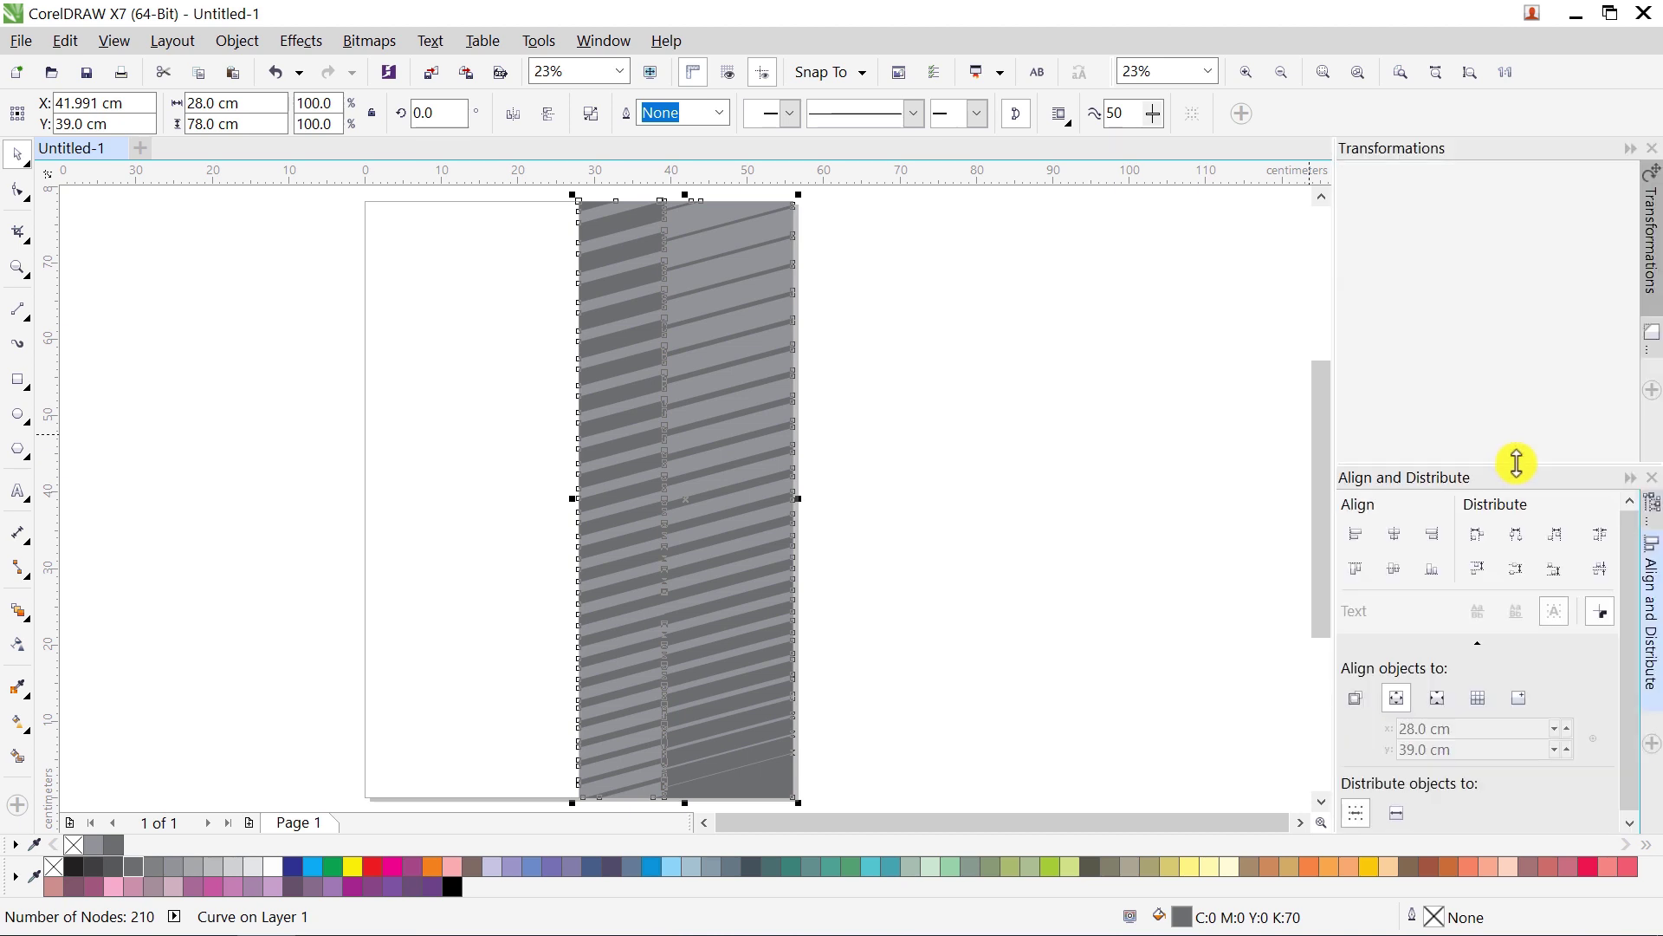
pyautogui.click(1655, 277)
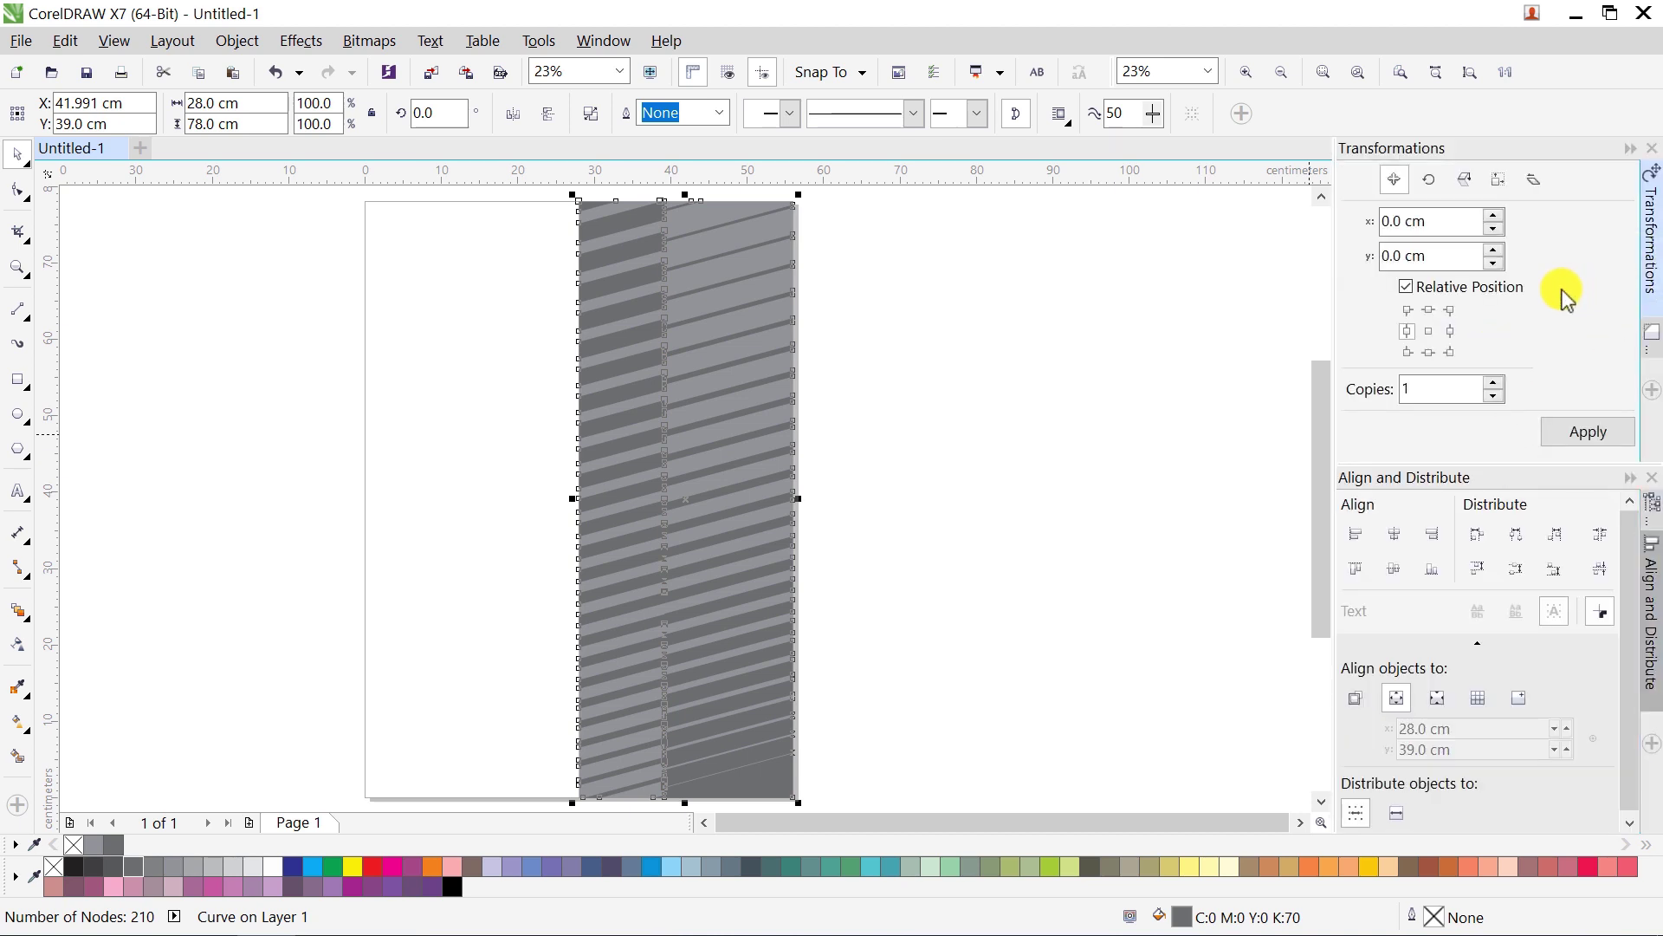
pyautogui.click(1409, 332)
pyautogui.click(1585, 432)
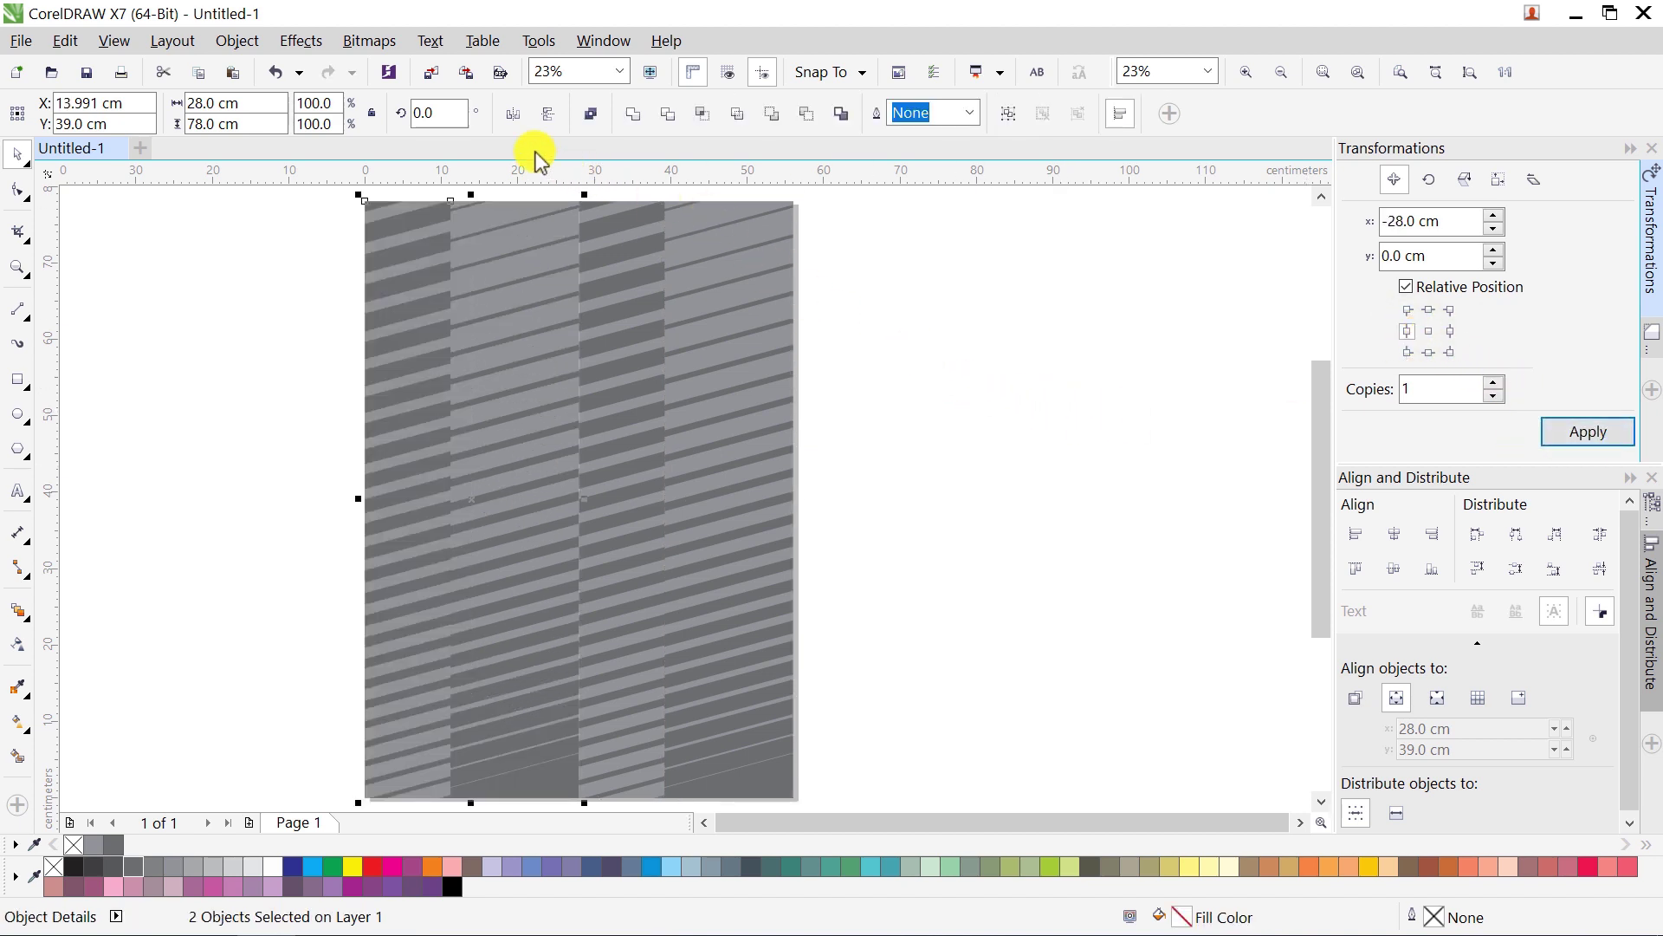
# Step: Mirror the copied stripes and background horizontally so both halves form a chevron pattern
pyautogui.click(514, 121)
pyautogui.click(319, 260)
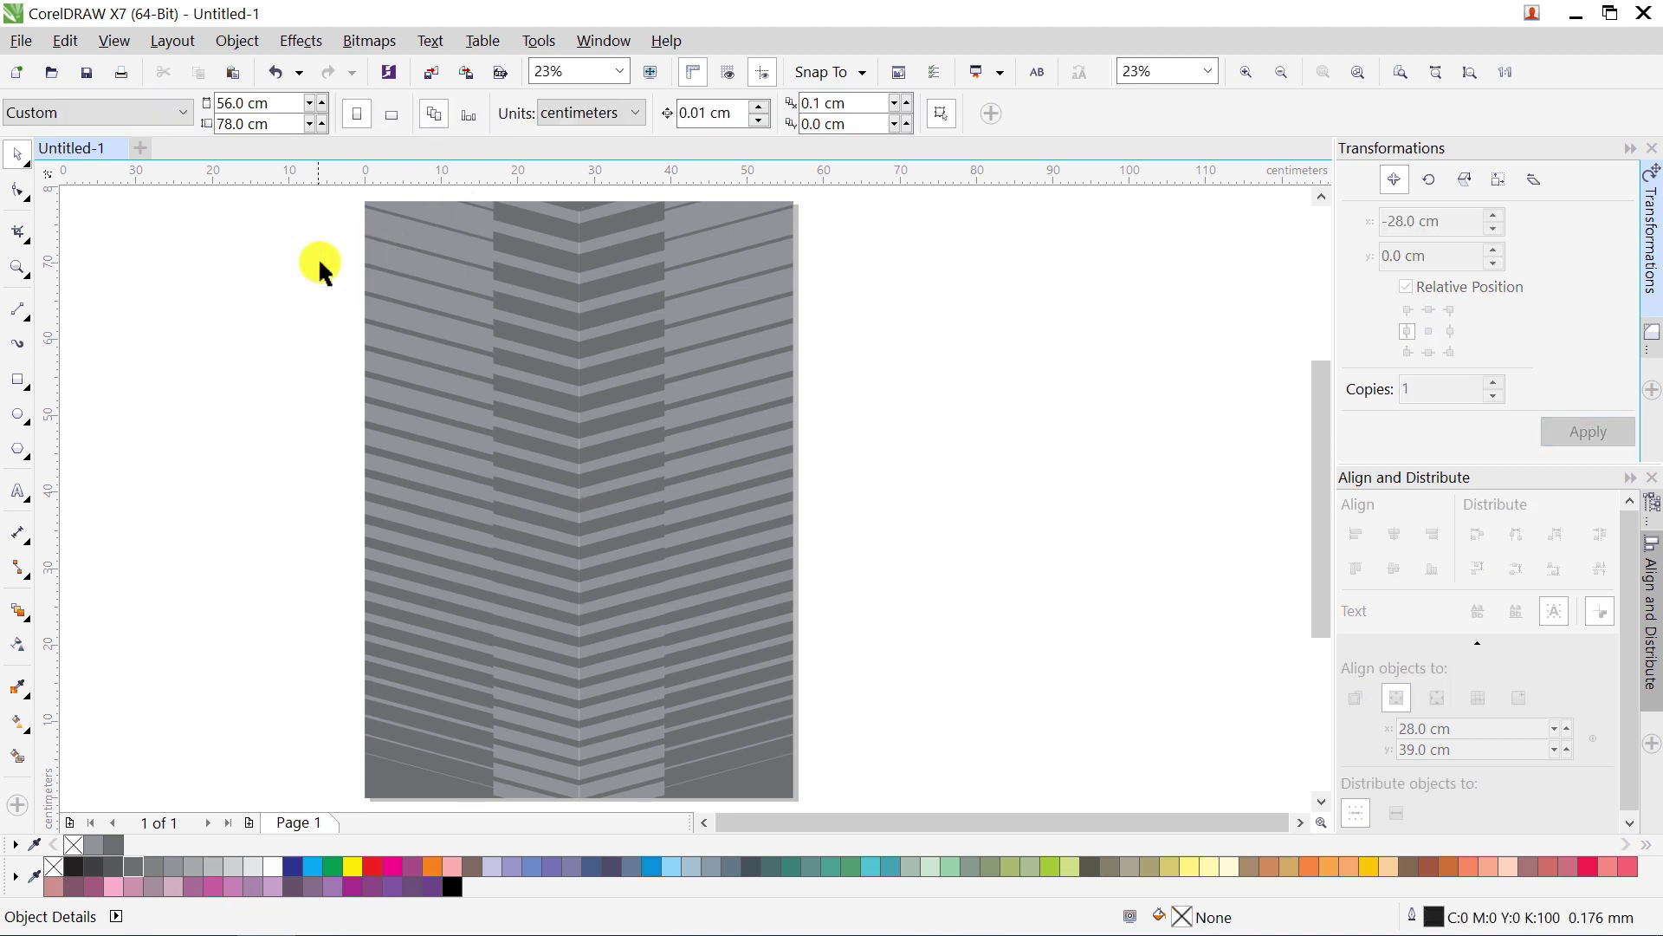
# Step: Swap the two sampled grays on the mirrored half, giving it a 70% black background and lighter gray stripes
pyautogui.click(31, 678)
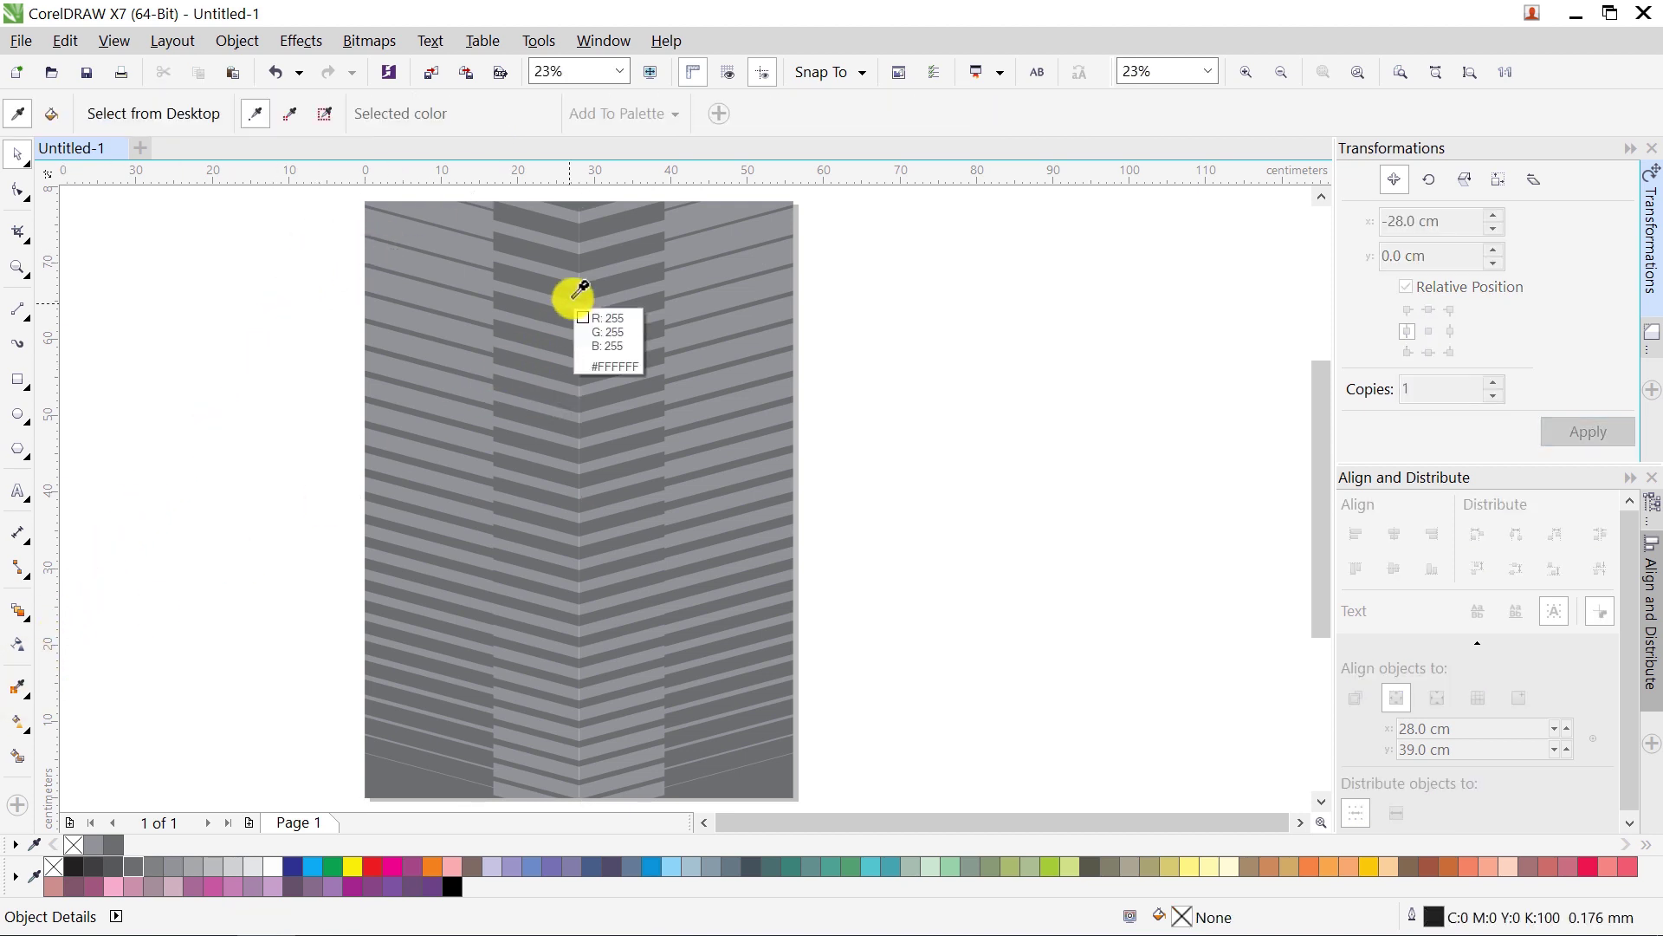
pyautogui.scroll(-2, 576, 231)
pyautogui.scroll(4, 580, 234)
pyautogui.scroll(2, 580, 234)
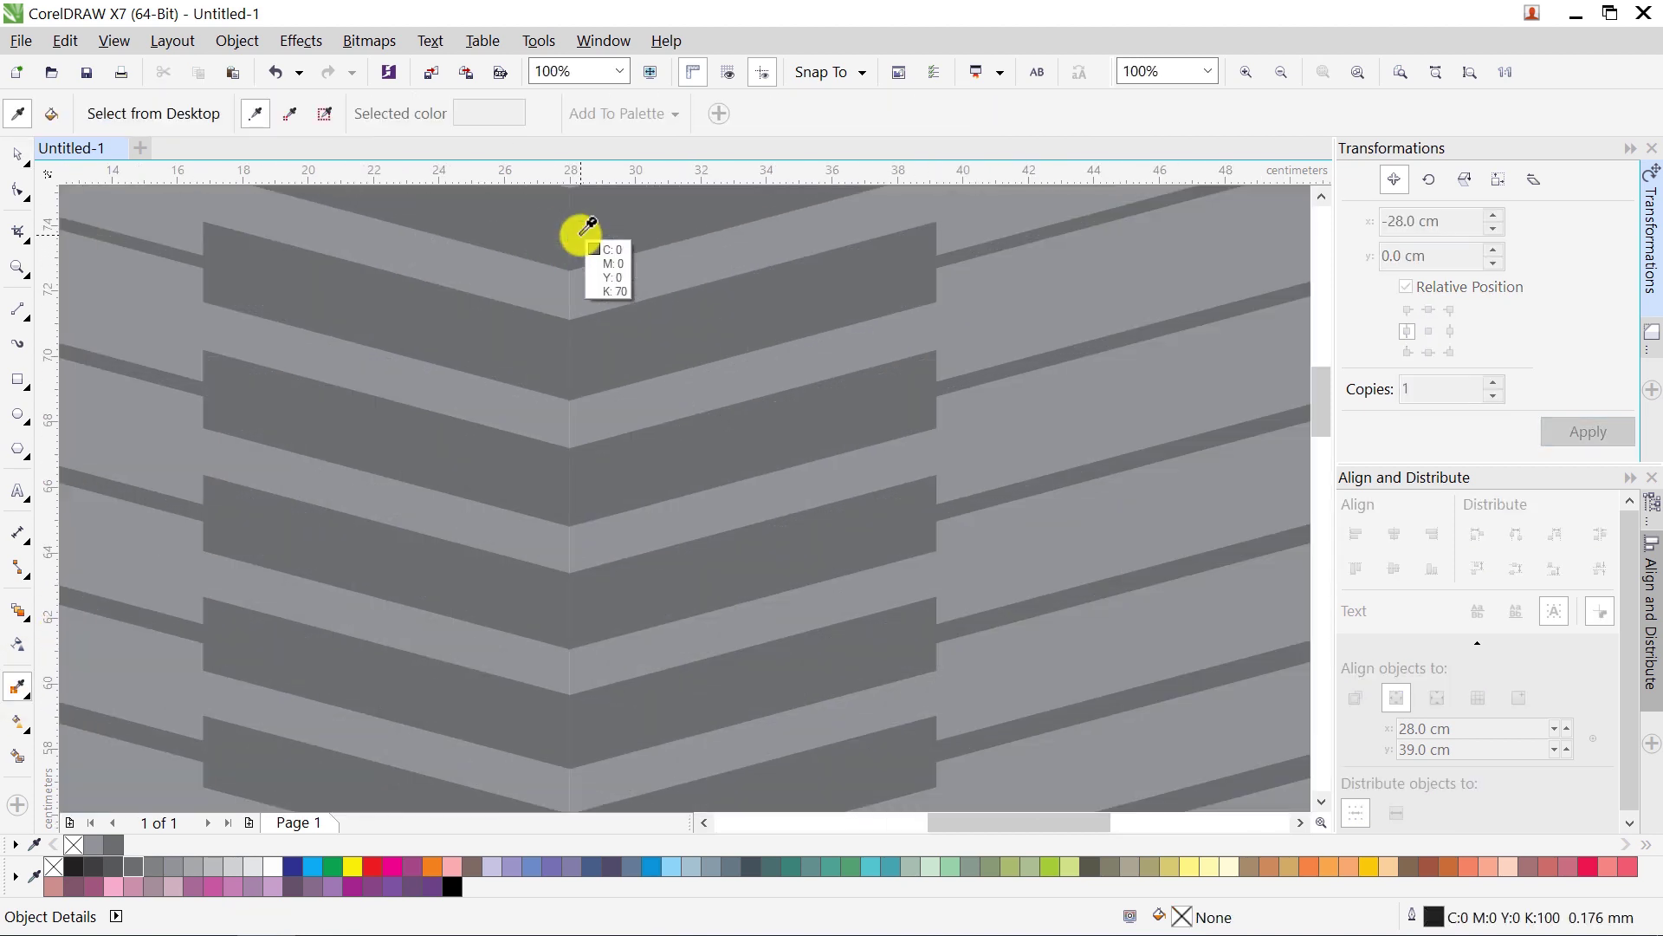
pyautogui.click(561, 264)
pyautogui.click(535, 272)
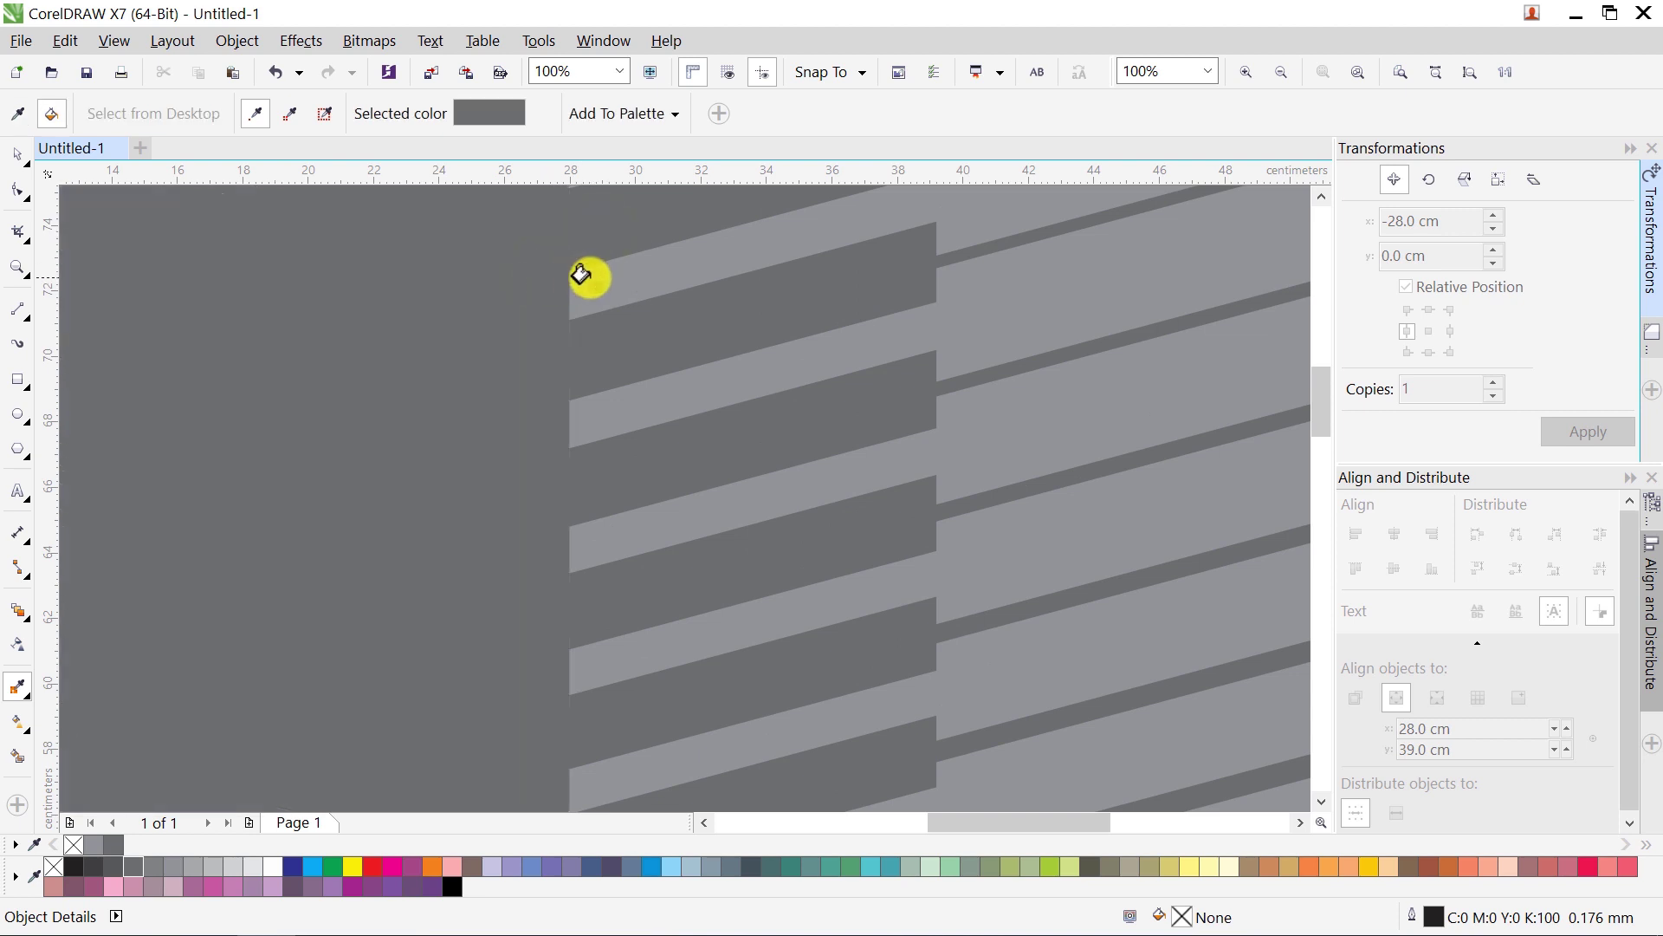
pyautogui.keyDown('shift'); pyautogui.click(590, 273); pyautogui.keyUp('shift')
pyautogui.click(548, 271)
pyautogui.scroll(2, 547, 270)
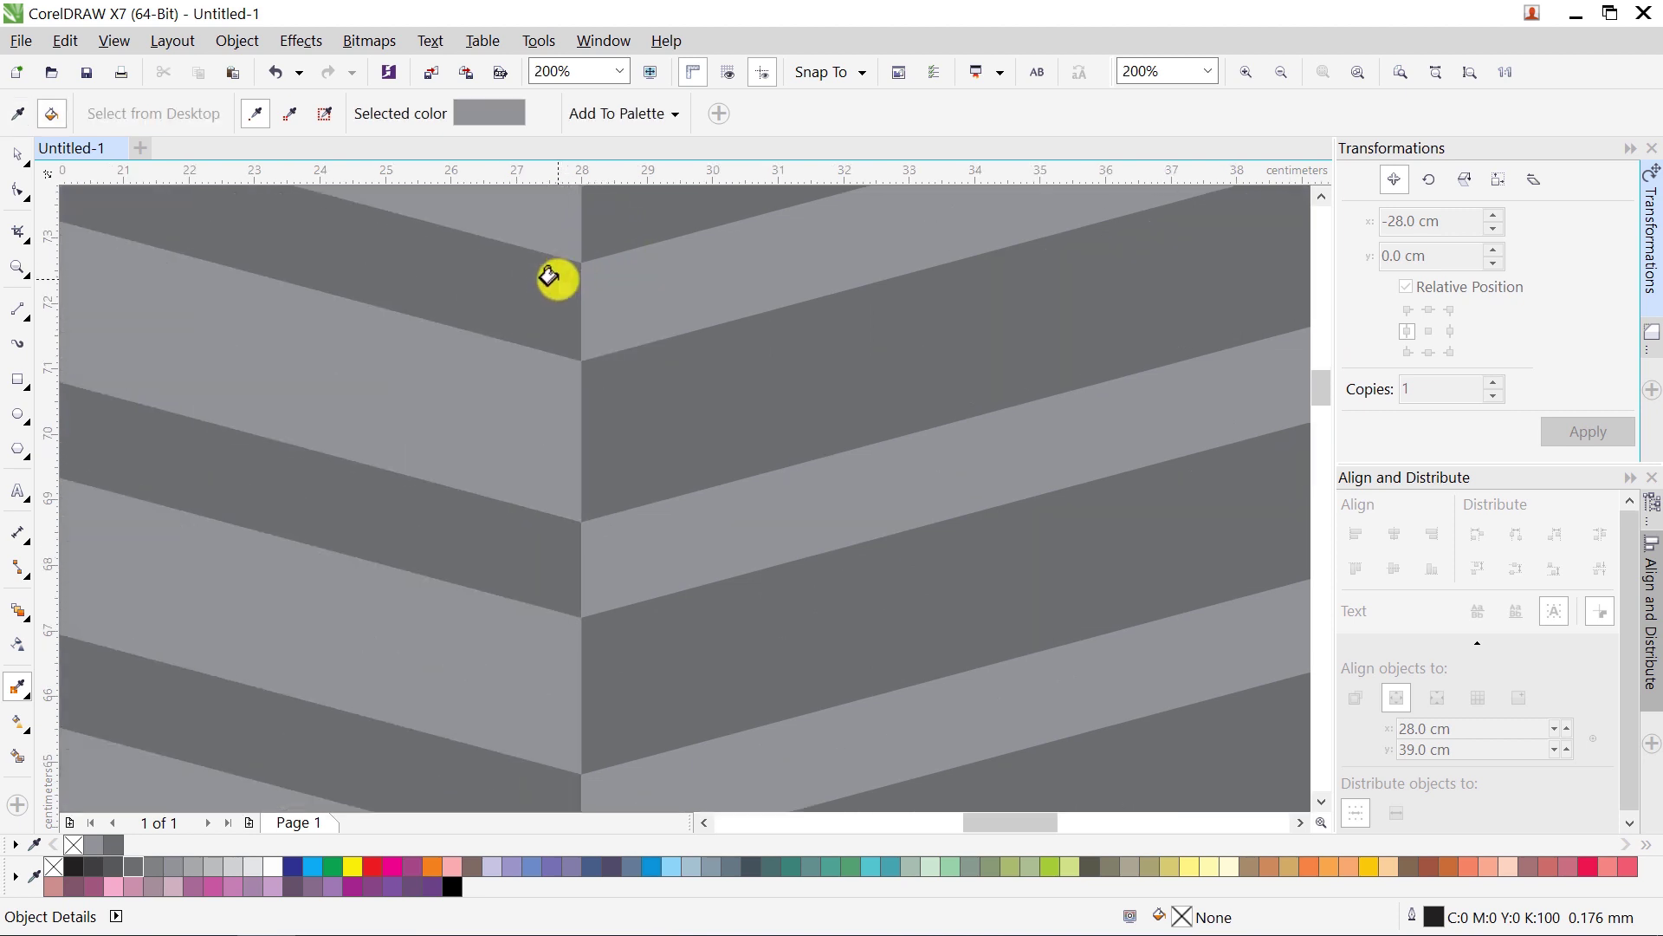
pyautogui.scroll(-8, 559, 279)
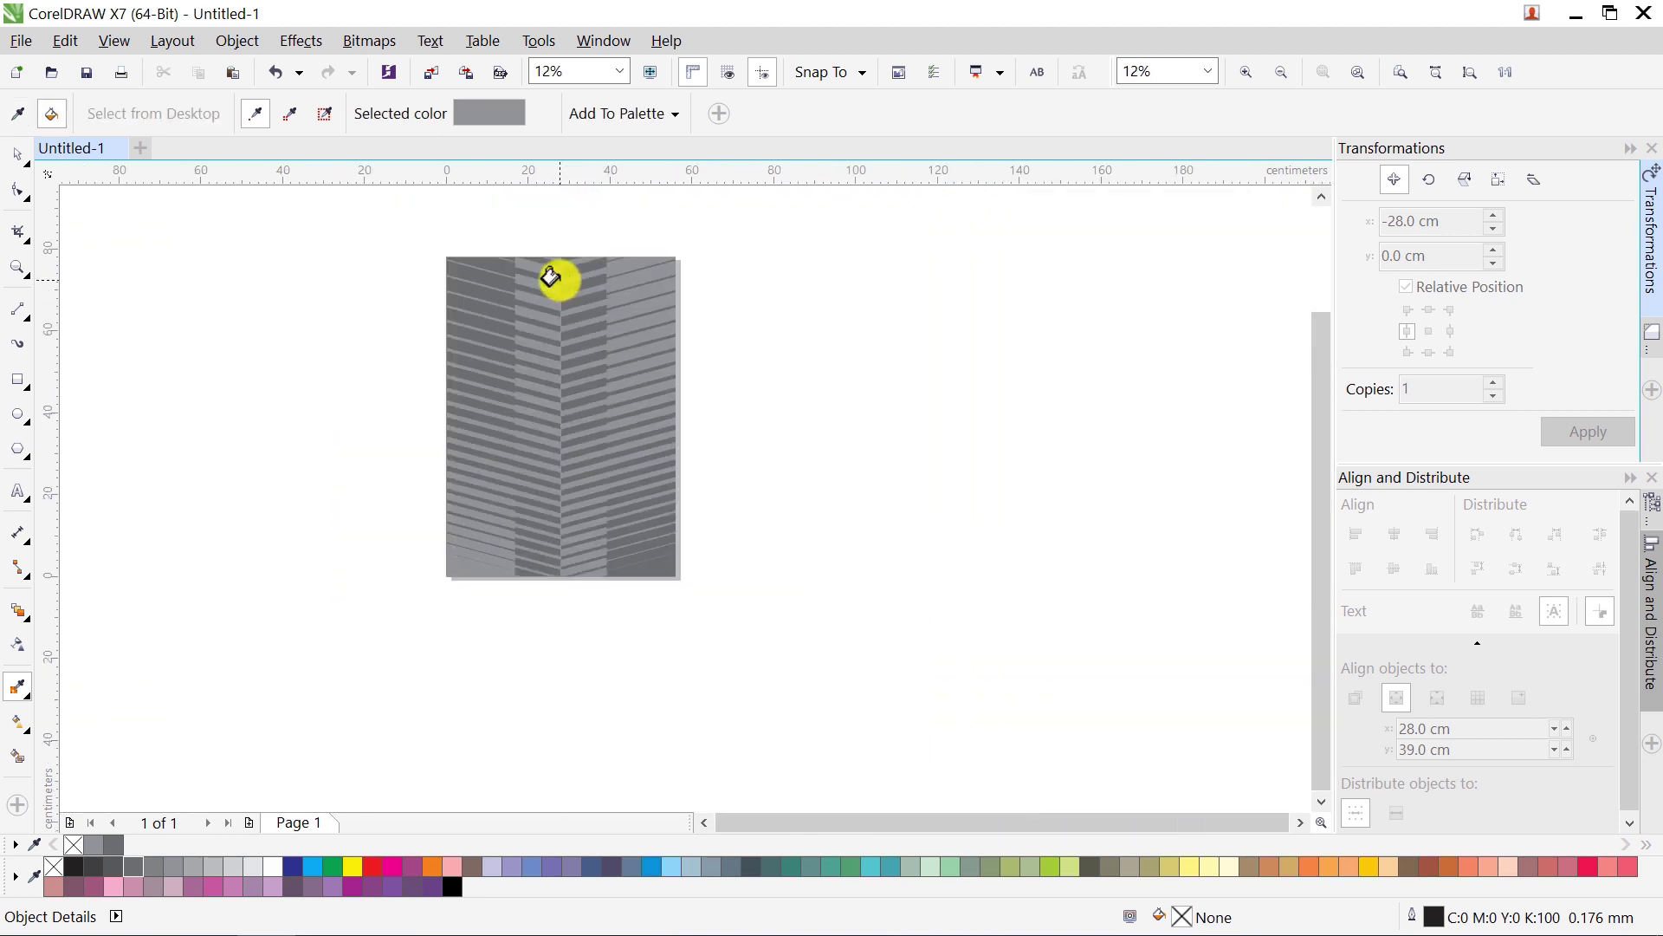
# Step: Group the stripes and backgrounds of both halves into one object, and collapse the docked panels
pyautogui.click(17, 154)
pyautogui.moveTo(265, 217); pyautogui.dragTo(743, 597)
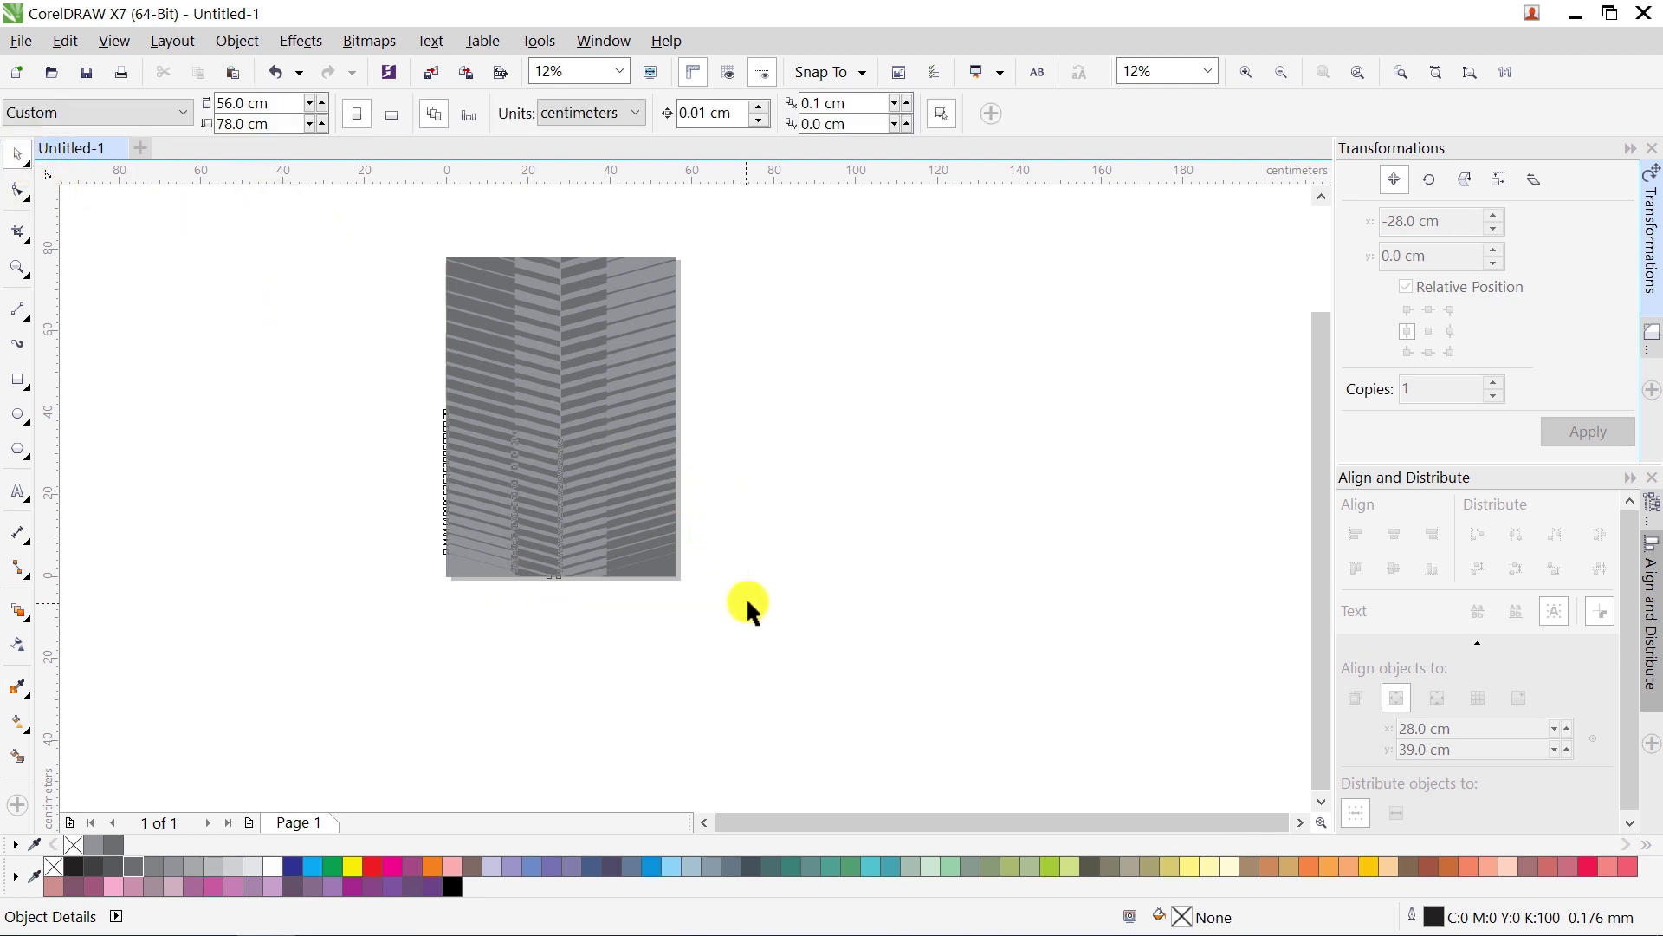
pyautogui.click(1320, 74)
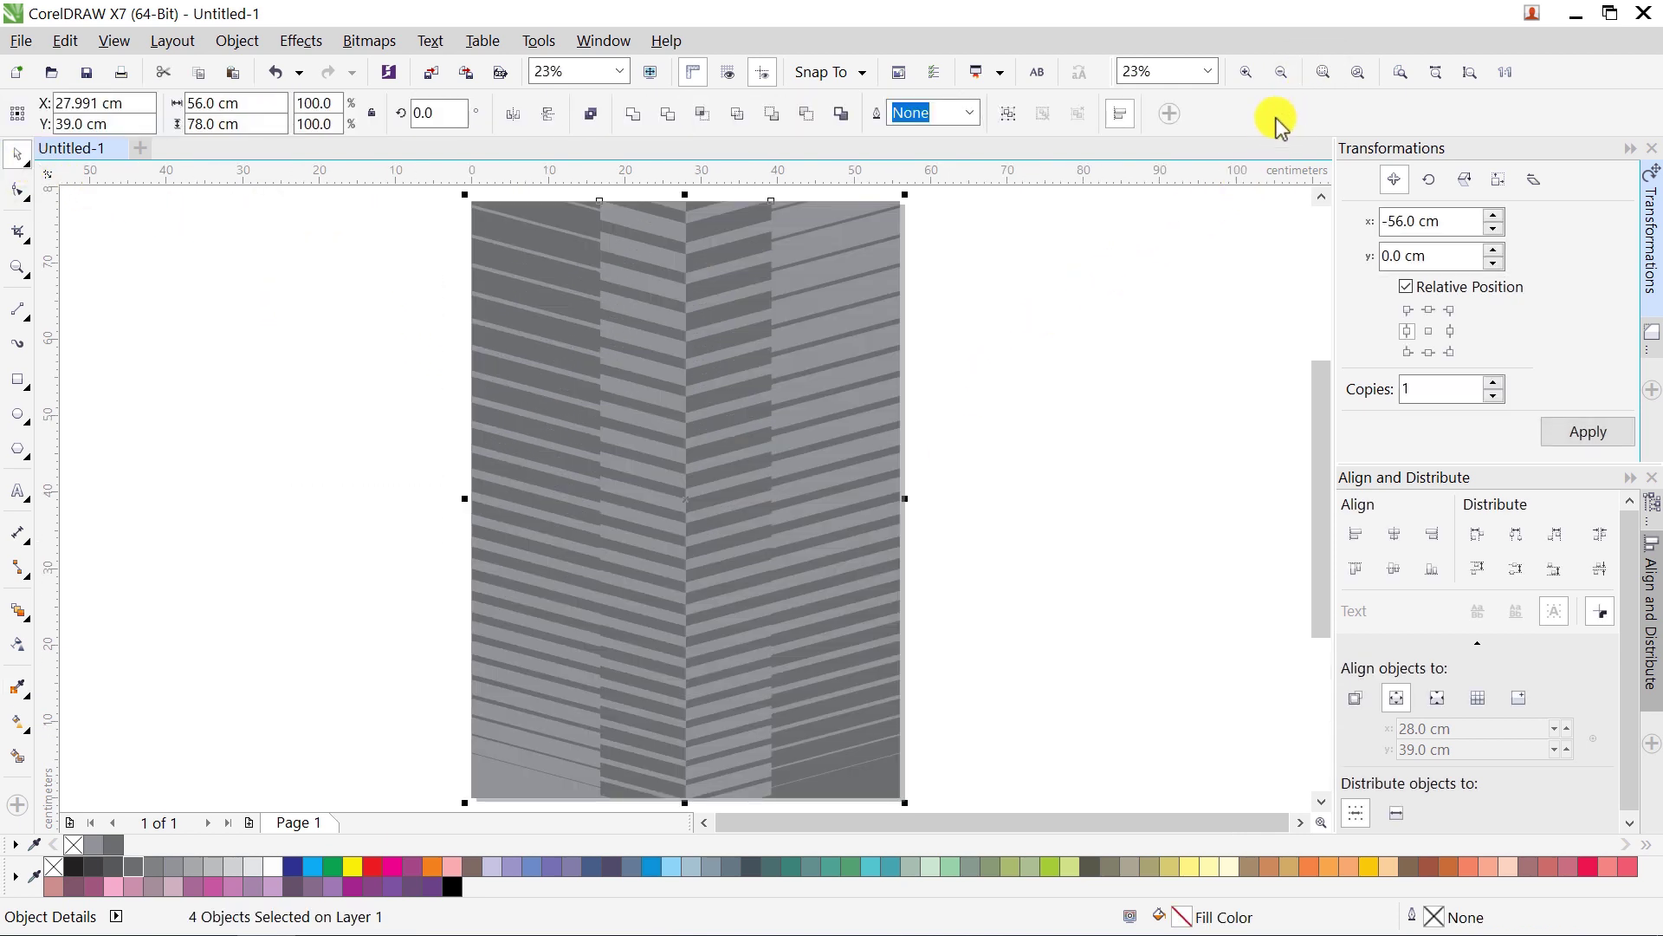
pyautogui.click(1629, 148)
pyautogui.click(1300, 268)
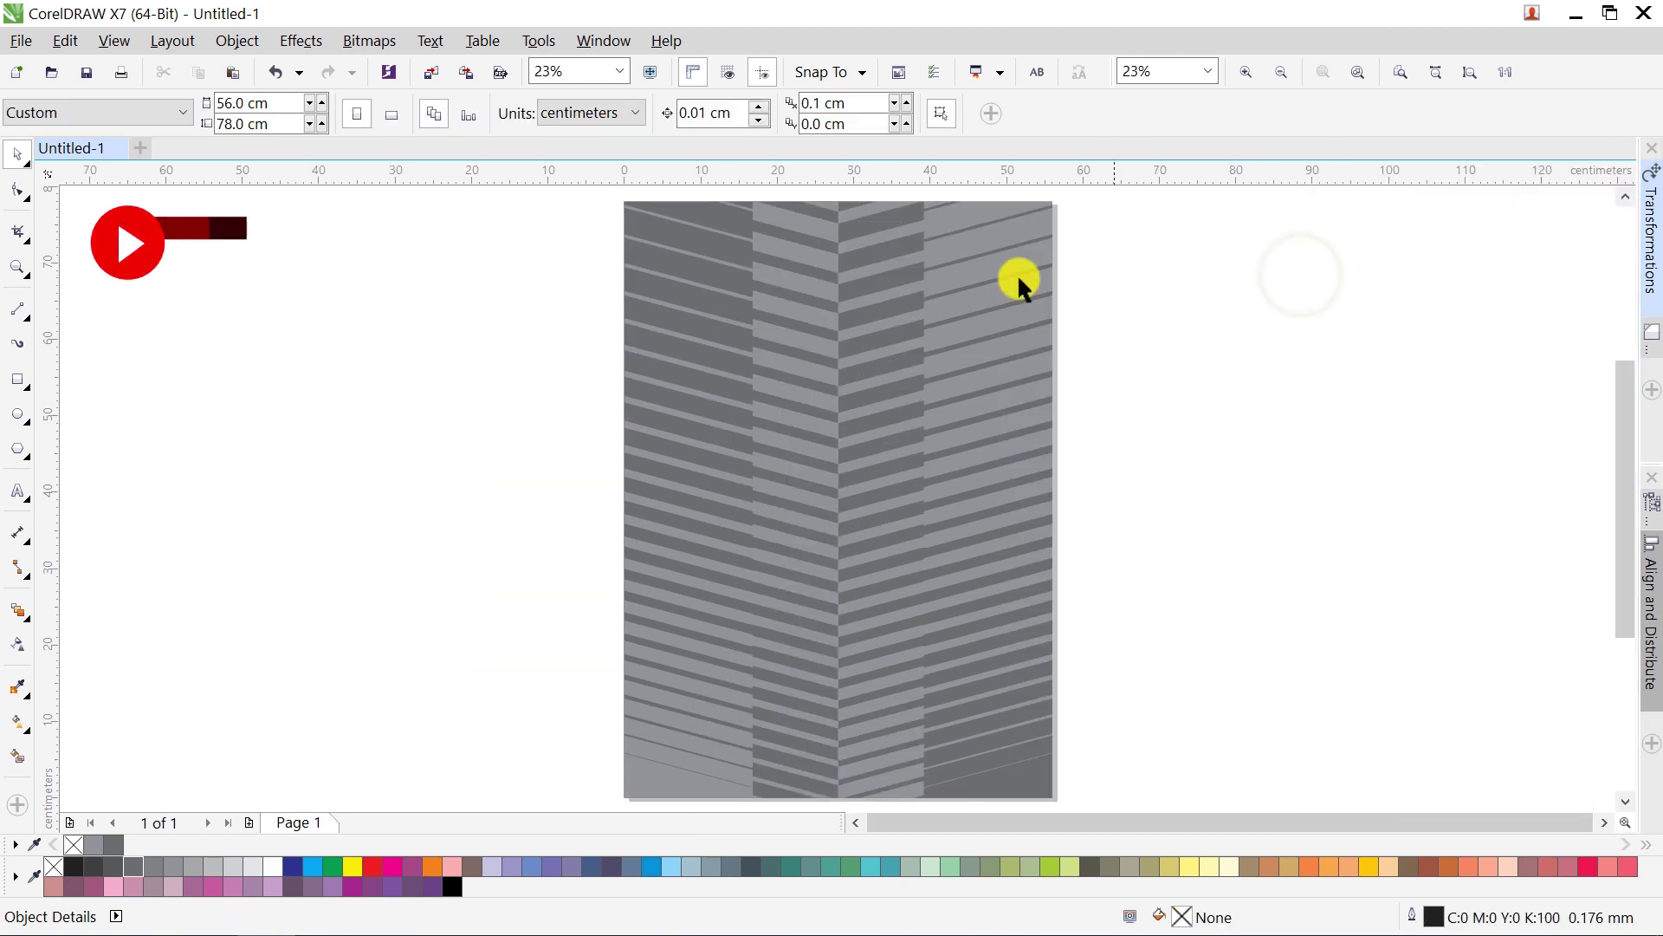
# Step: Bring in the shirt front, back and sleeve outlines beside the striped design
pyautogui.click(428, 77)
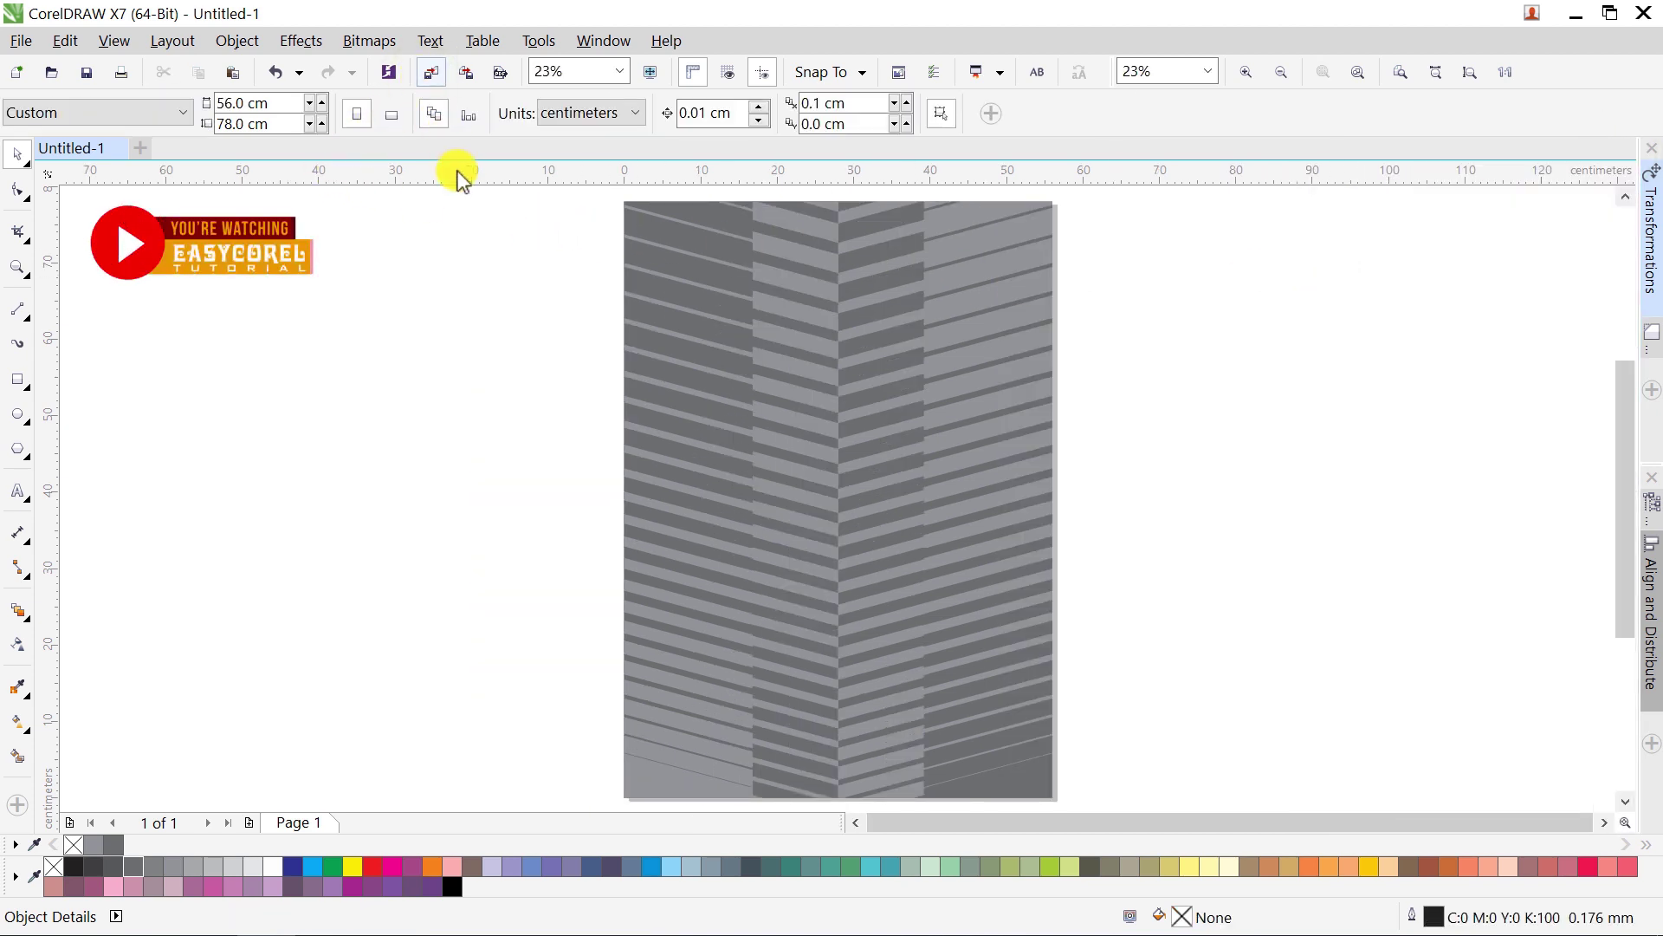
pyautogui.press('F4')
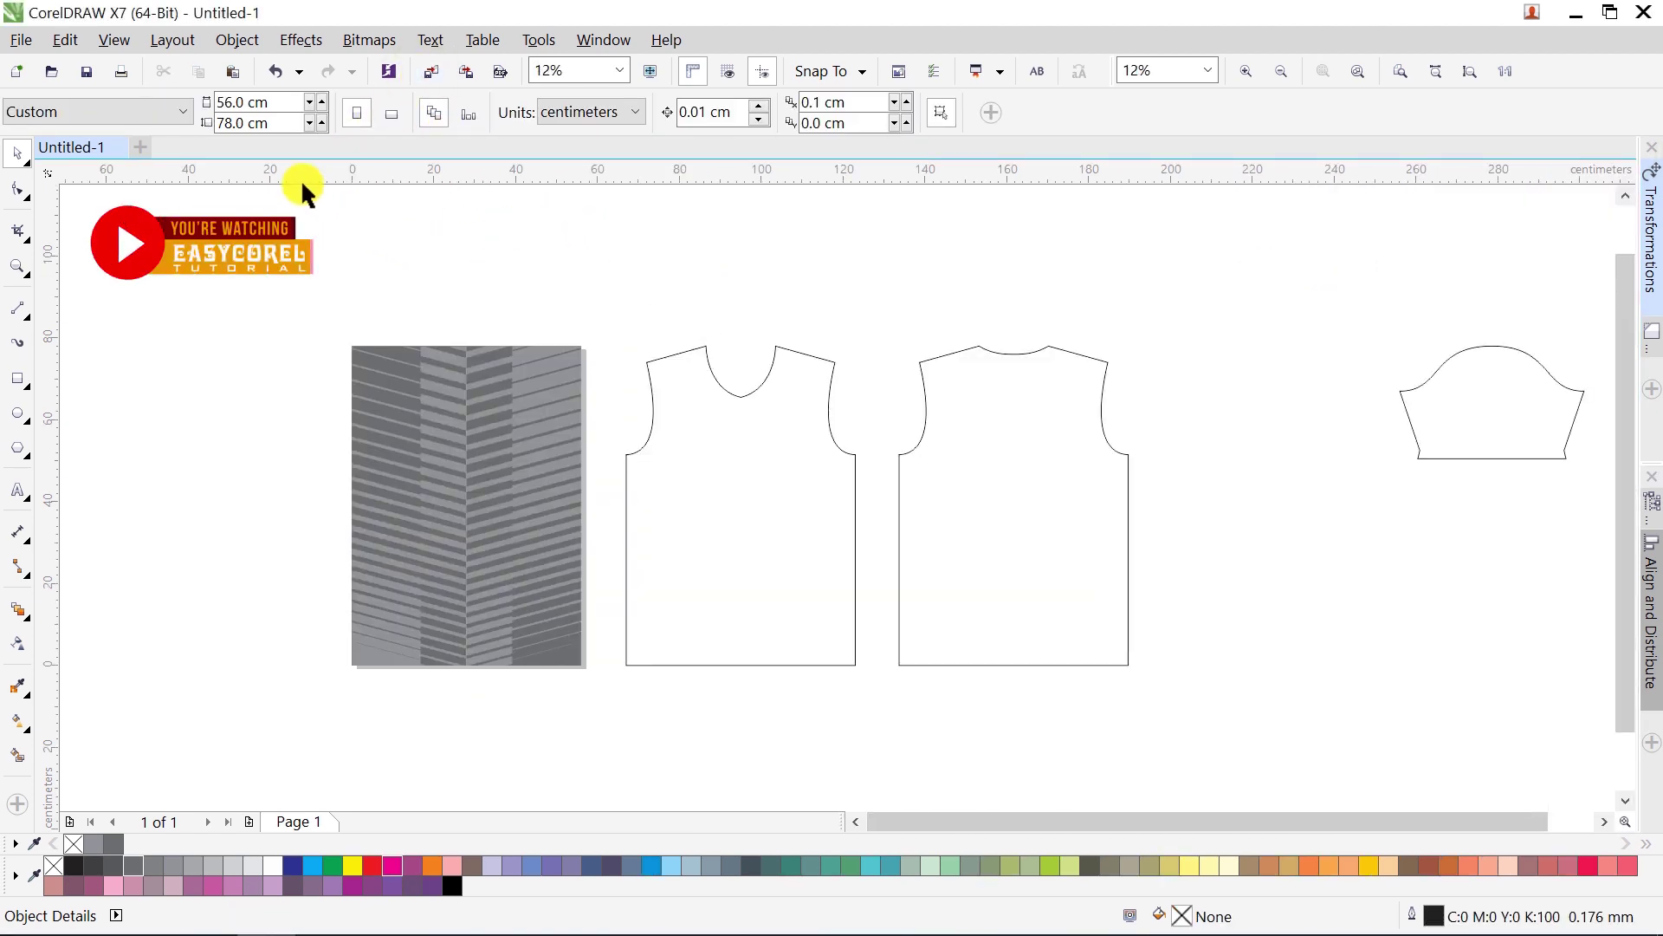
# Step: Set the page size to 250 cm wide and 200 cm high
pyautogui.write('250')
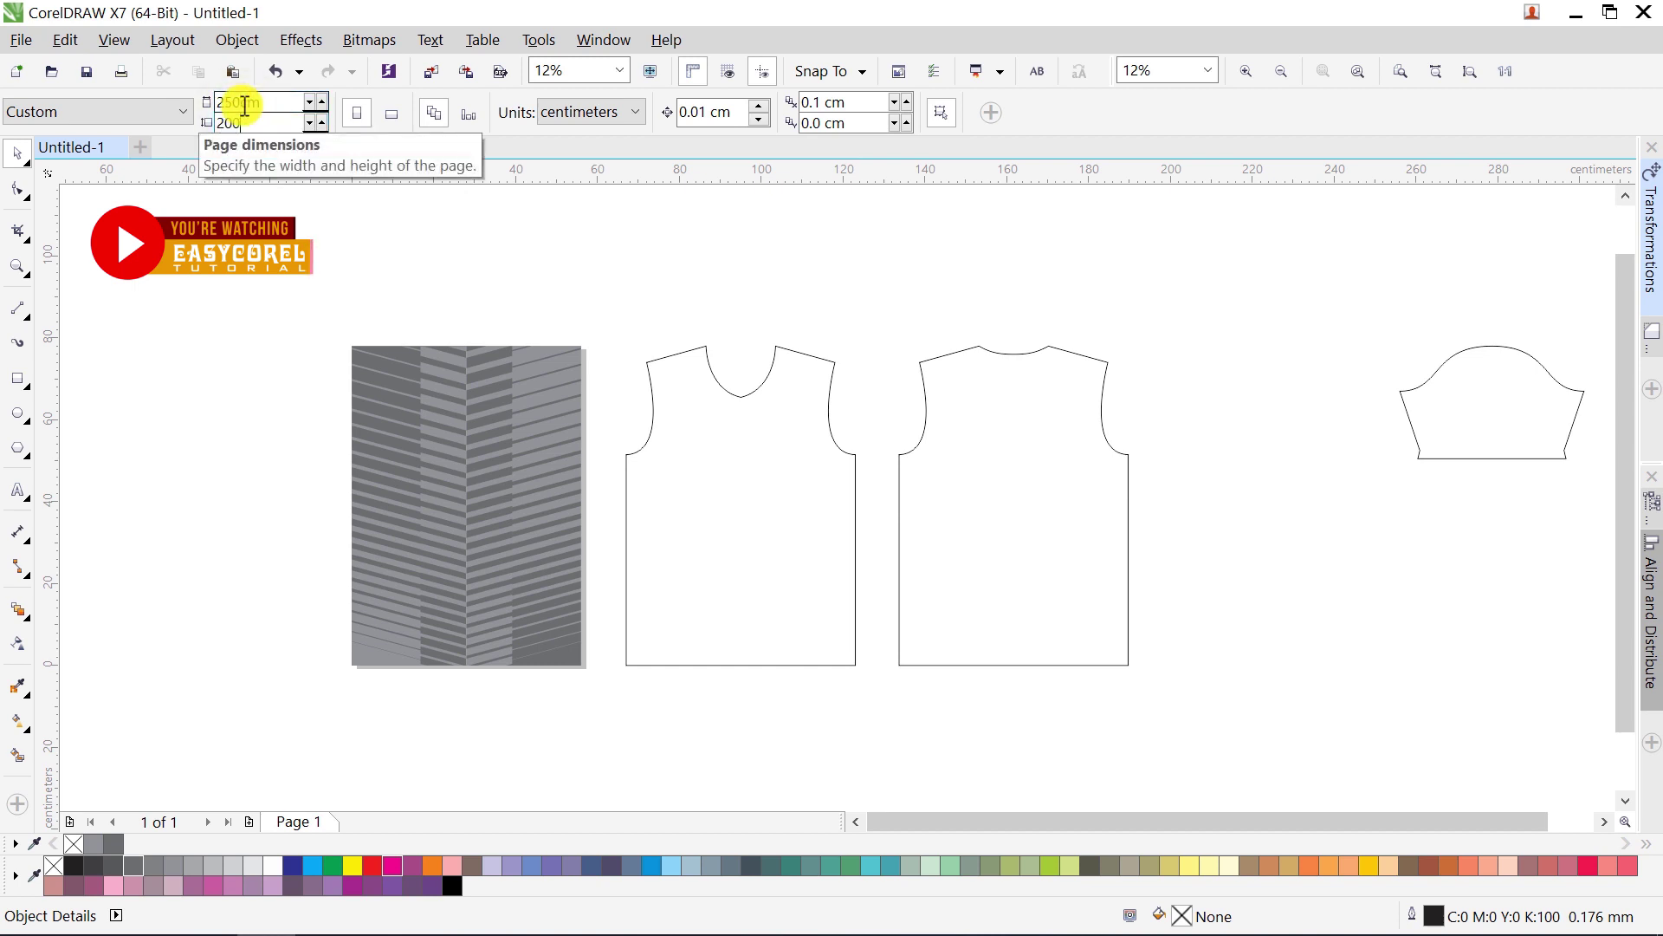
pyautogui.press('Return')
pyautogui.scroll(2, 476, 334)
pyautogui.scroll(-5, 439, 335)
# Step: Move the striped design below the shirt outlines, and shift the front, back and sleeve outlines onto the page
pyautogui.click(511, 403)
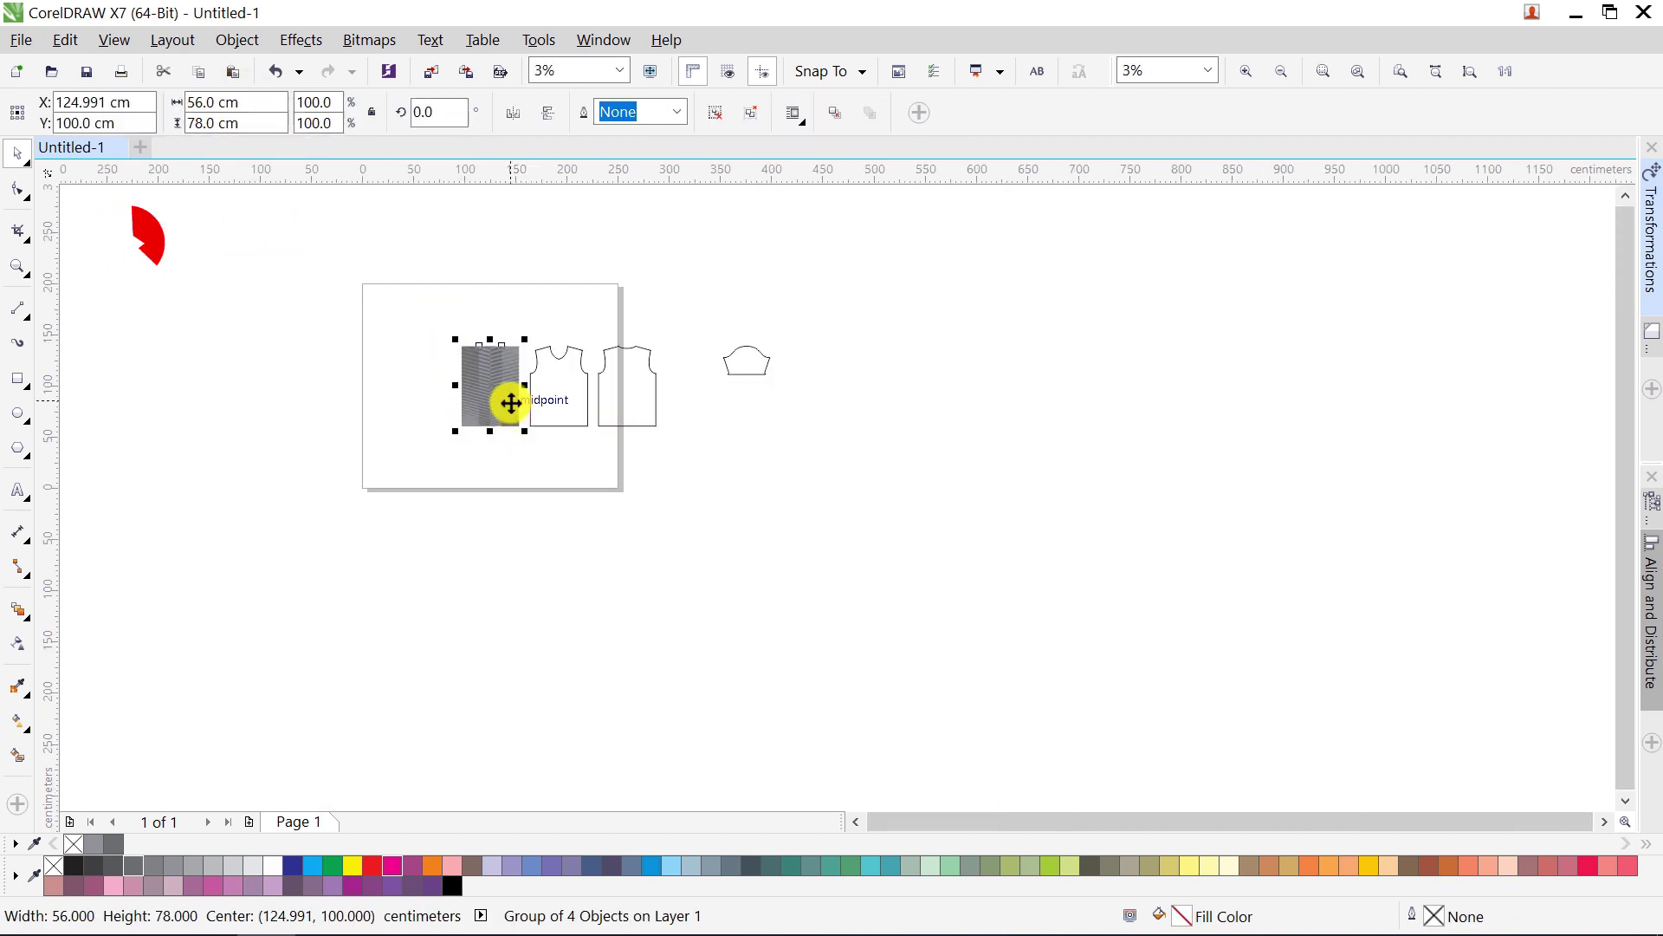
pyautogui.moveTo(512, 403); pyautogui.dragTo(511, 482)
pyautogui.moveTo(558, 387); pyautogui.dragTo(457, 387)
pyautogui.click(618, 387)
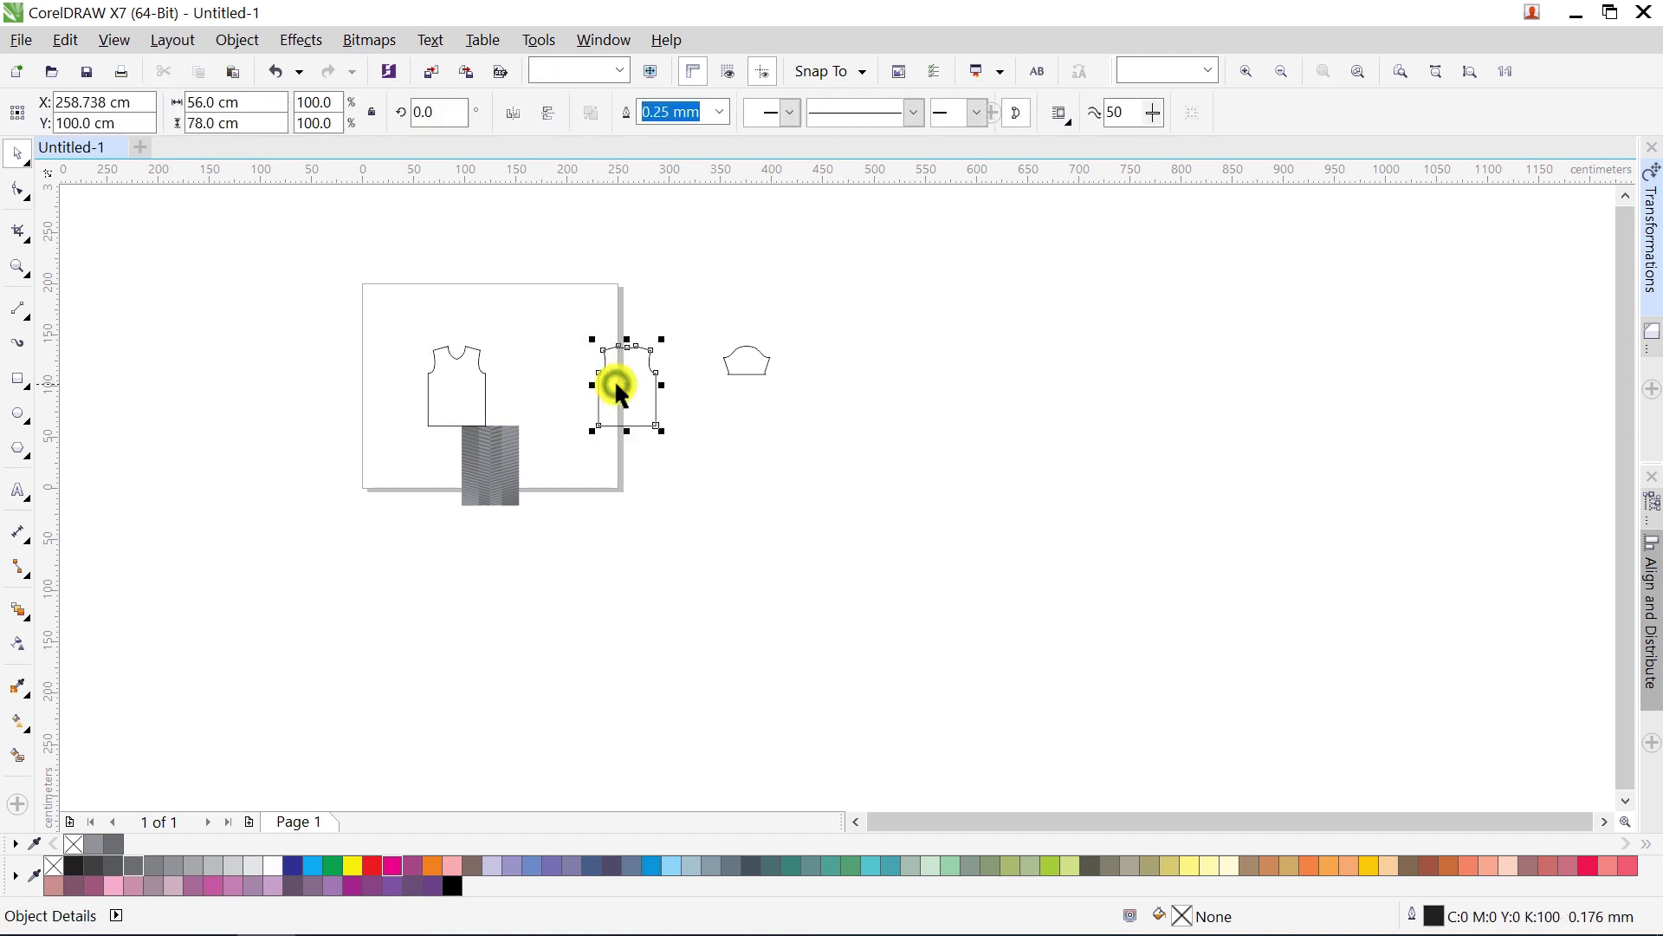
pyautogui.moveTo(619, 392); pyautogui.dragTo(527, 391)
pyautogui.moveTo(728, 366); pyautogui.dragTo(580, 366)
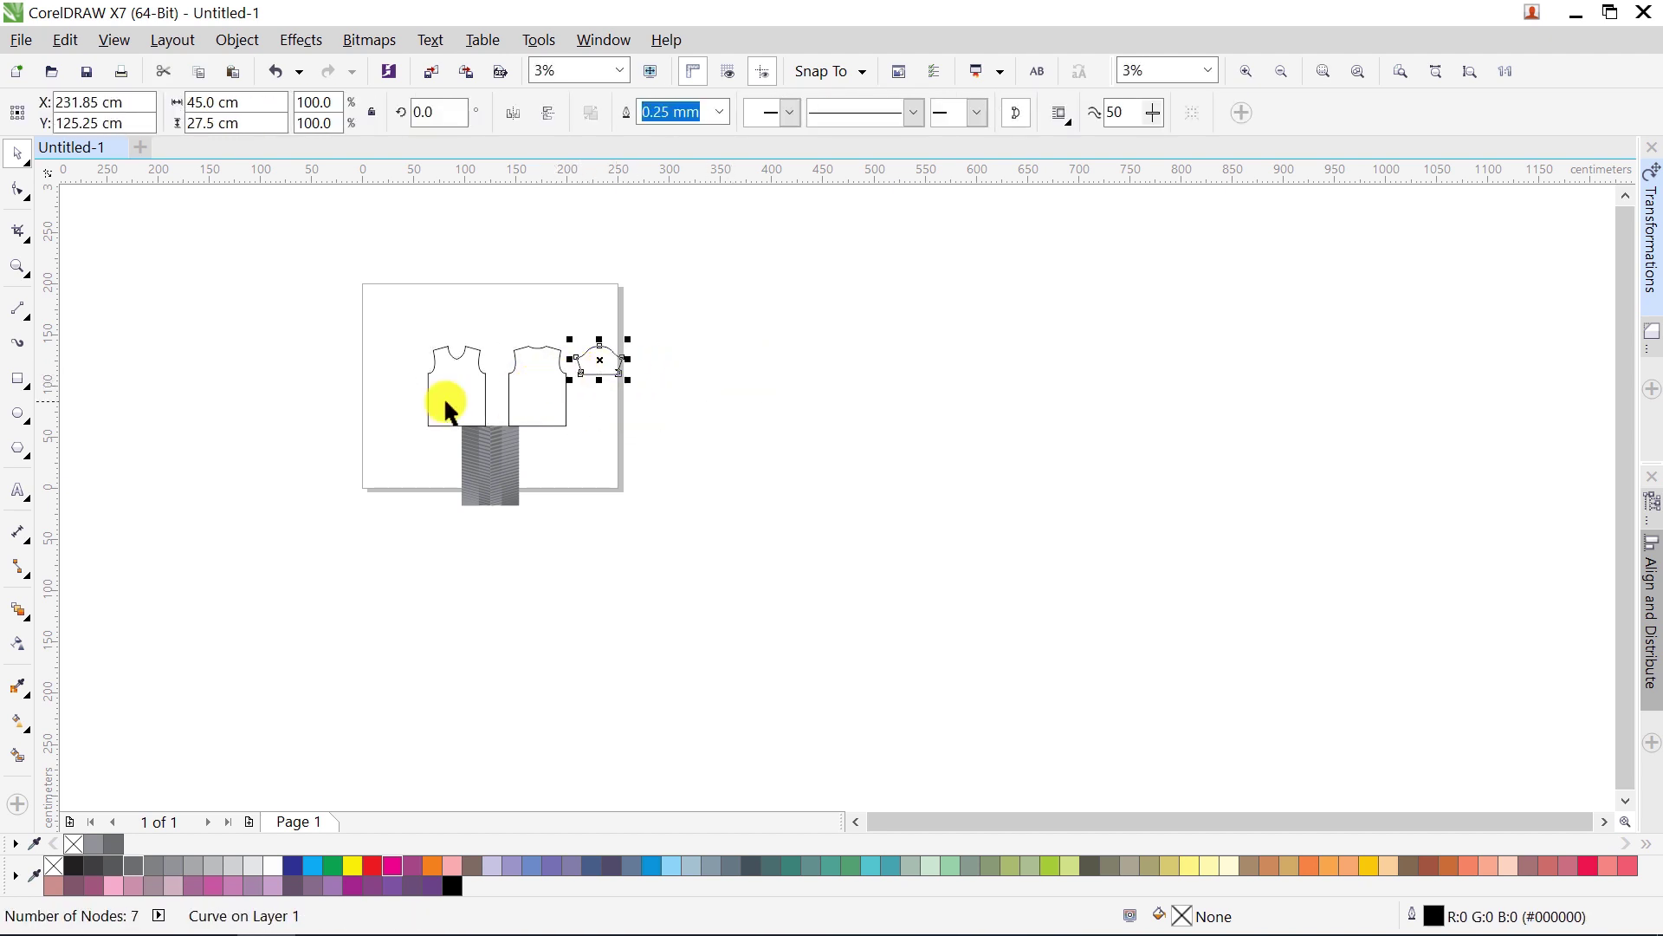
# Step: Duplicate the striped design and place the copy beside the original, below the shirt outlines
pyautogui.scroll(-1, 414, 373)
pyautogui.scroll(2, 419, 373)
pyautogui.click(531, 482)
pyautogui.moveTo(530, 482); pyautogui.dragTo(661, 512)
# Step: Align the first striped design to the shirt front outline, centered horizontally and vertically
pyautogui.click(591, 513)
pyautogui.keyDown('shift'); pyautogui.click(525, 425); pyautogui.keyUp('shift')
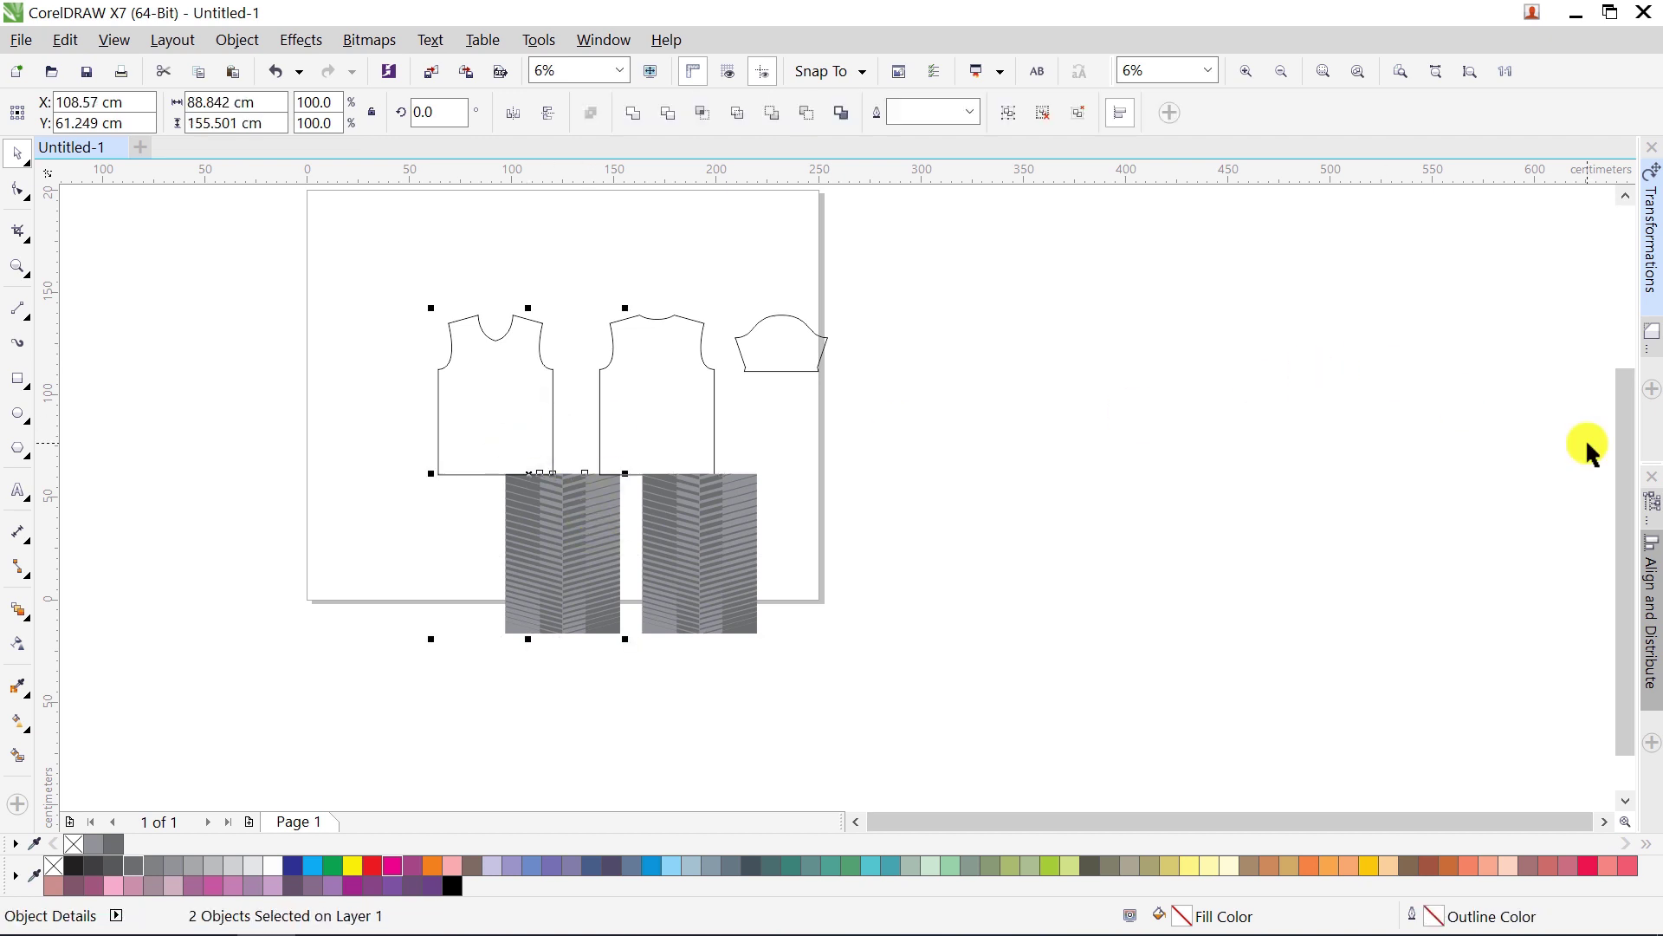
pyautogui.click(1649, 598)
pyautogui.click(1404, 538)
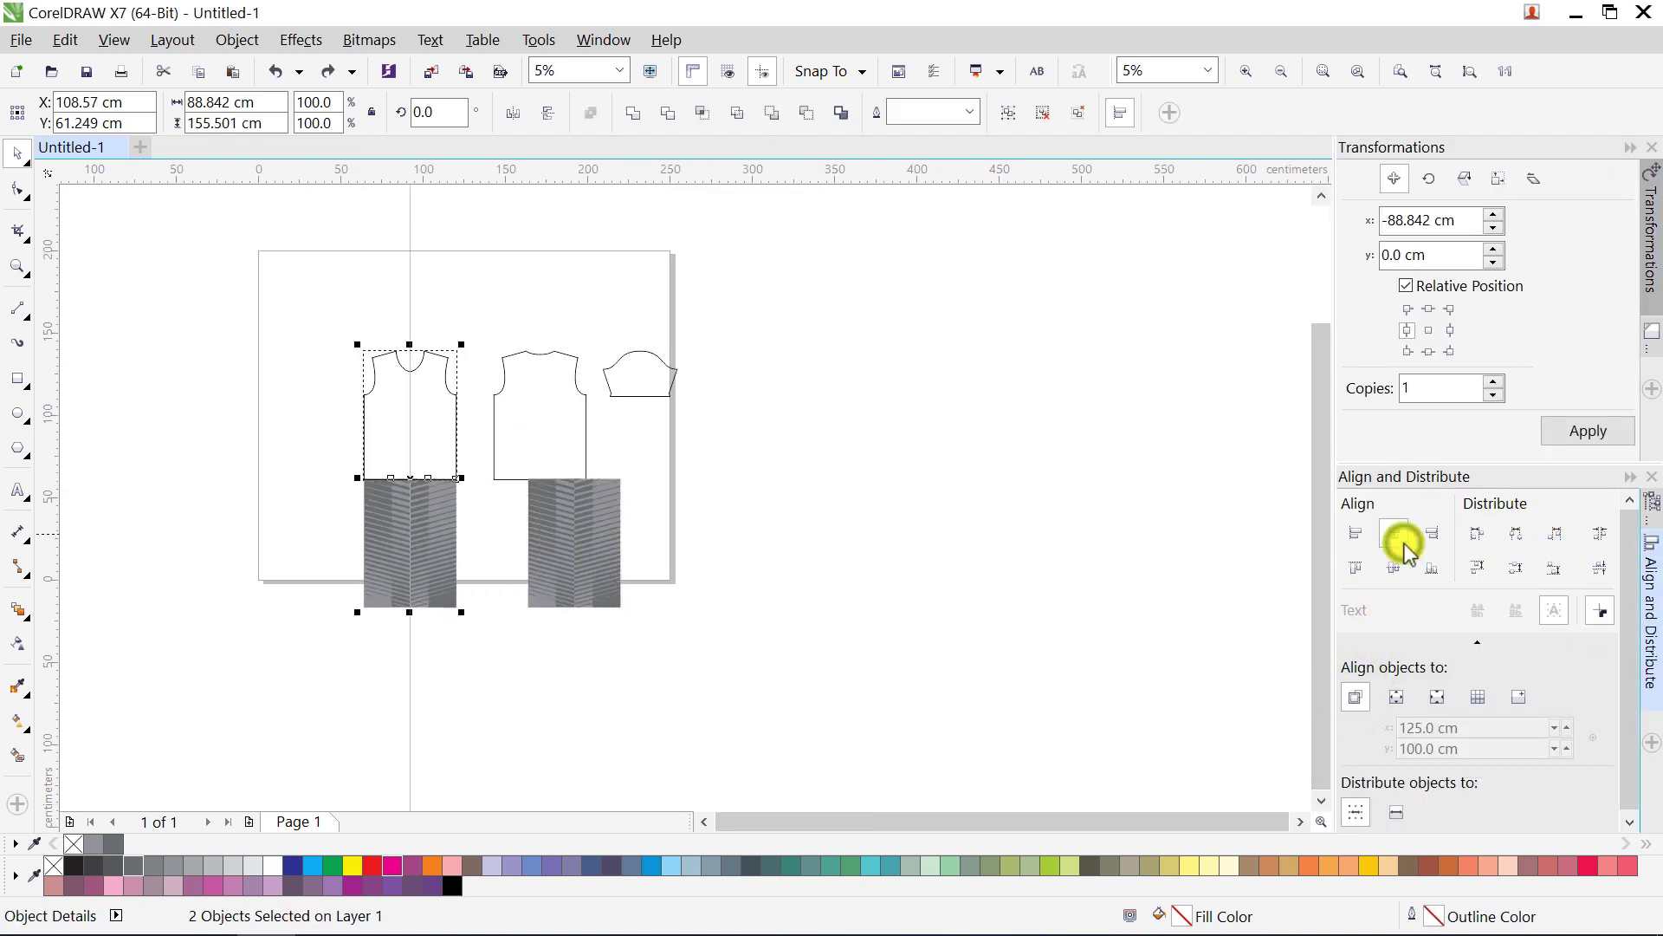
pyautogui.click(1395, 567)
# Step: Center the second striped design horizontally and vertically on the shirt back outline
pyautogui.click(578, 487)
pyautogui.keyDown('shift'); pyautogui.click(576, 457); pyautogui.keyUp('shift')
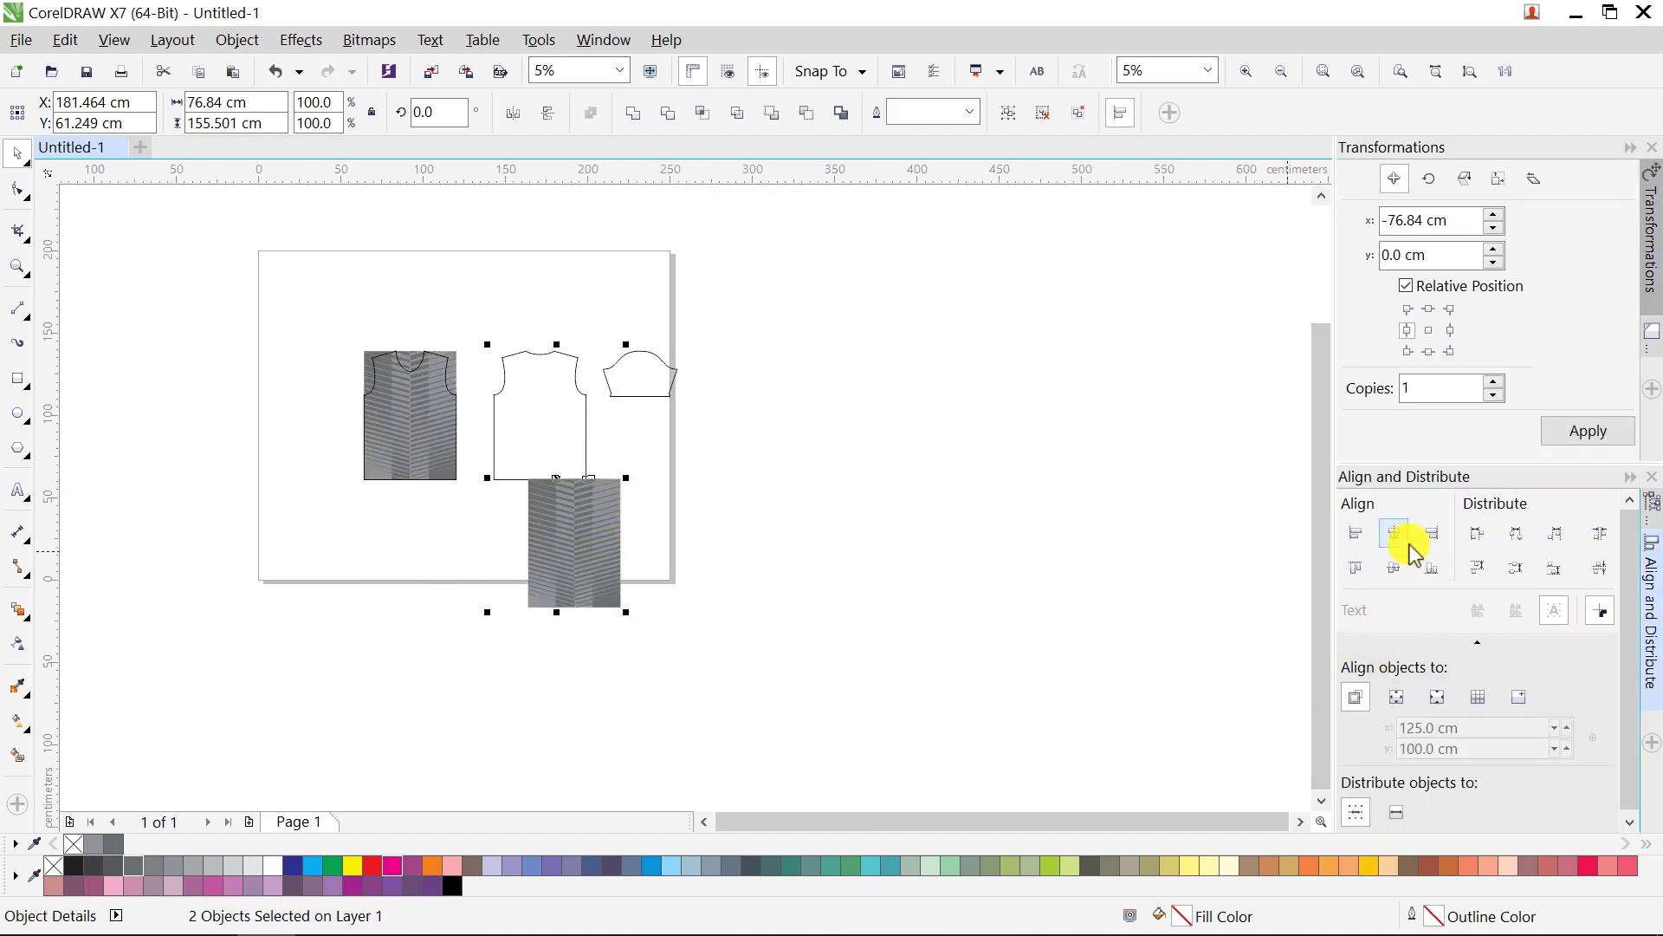
pyautogui.click(1395, 567)
pyautogui.press('Escape')
pyautogui.scroll(-1, 508, 382)
pyautogui.scroll(3, 507, 381)
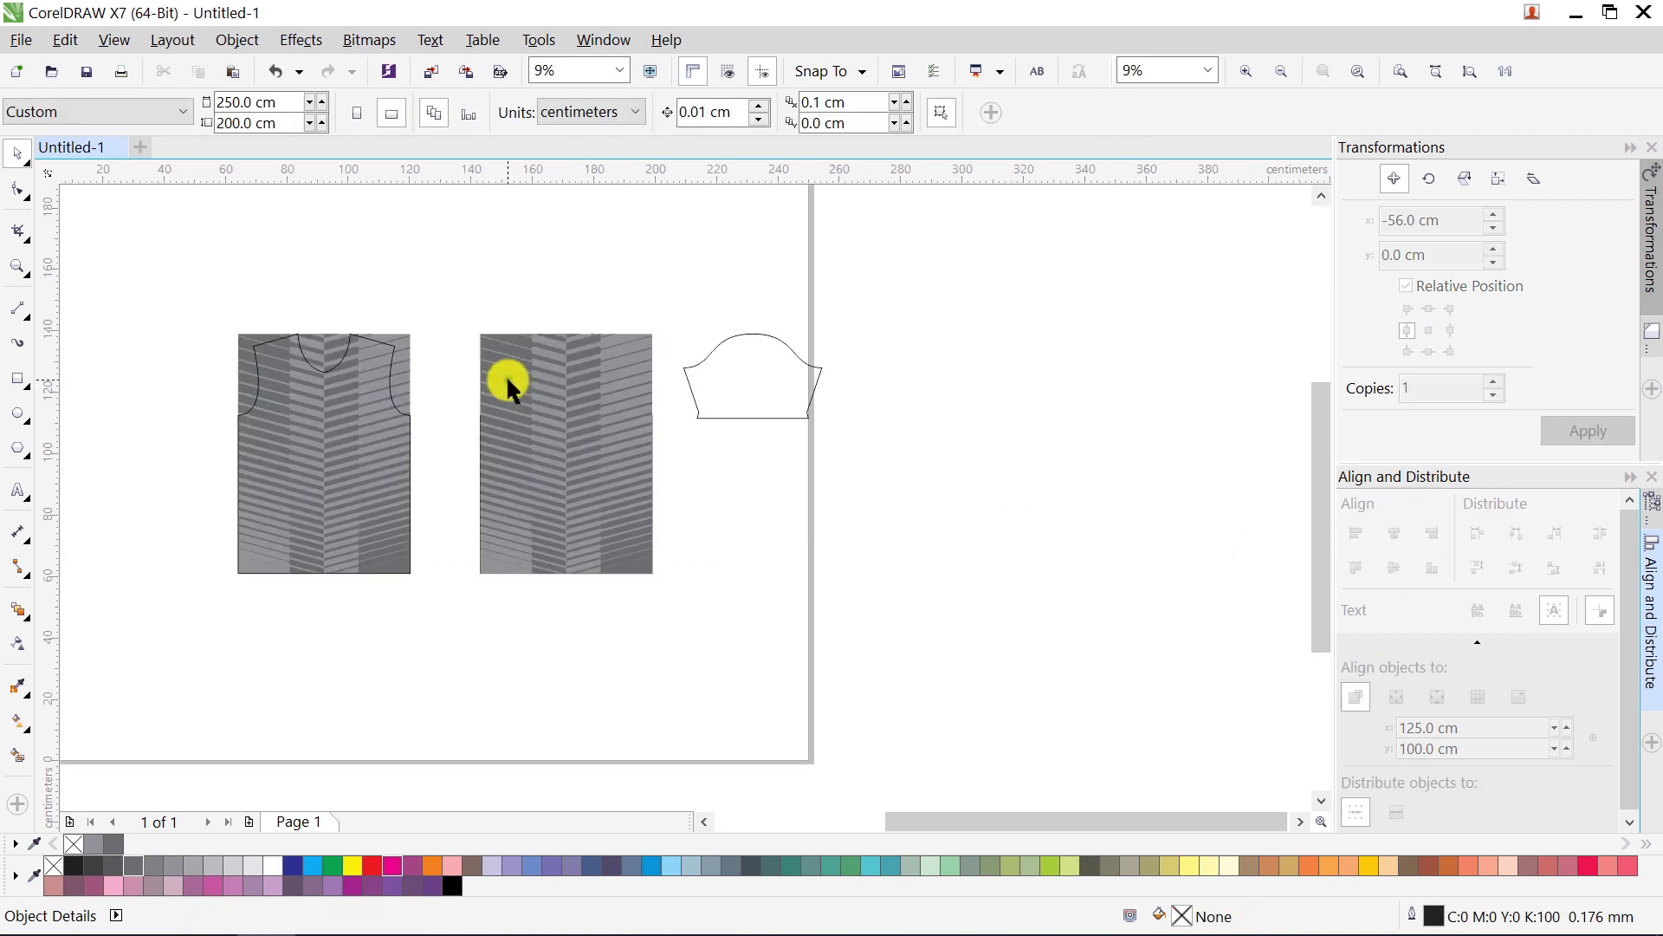
# Step: Send the second striped design behind the shirt back outline
pyautogui.click(508, 381)
pyautogui.click(860, 112)
pyautogui.press('Escape')
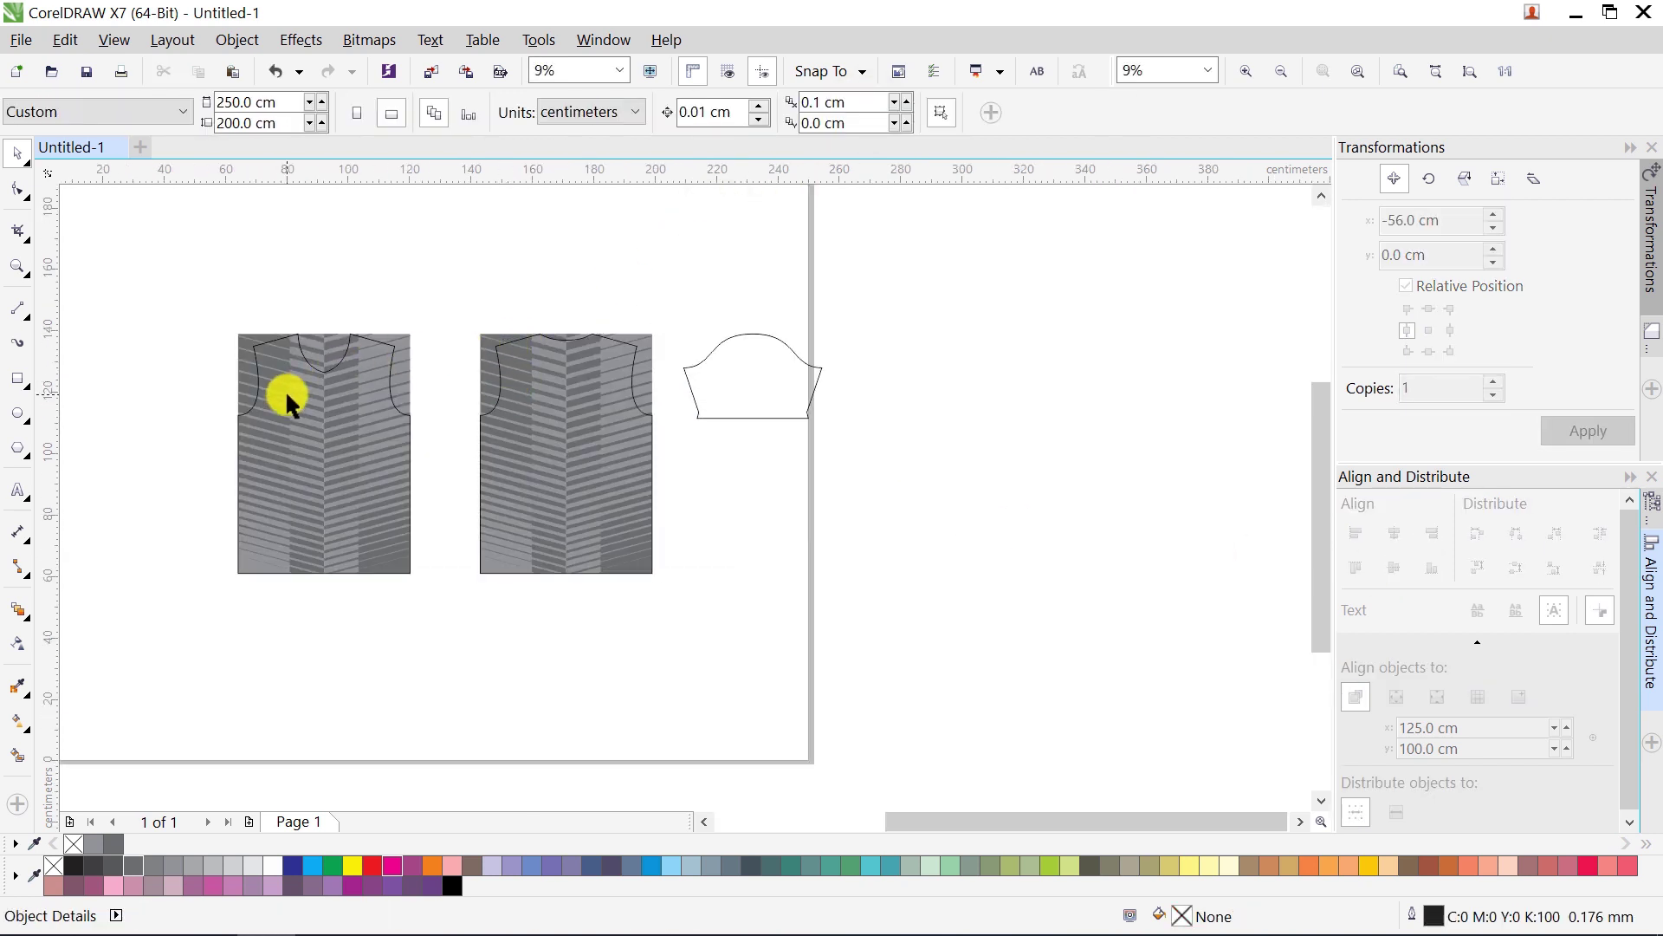
# Step: PowerClip the first striped design inside the shirt front outline
pyautogui.scroll(2, 286, 398)
pyautogui.rightClick(519, 304)
pyautogui.click(546, 317)
pyautogui.click(503, 319)
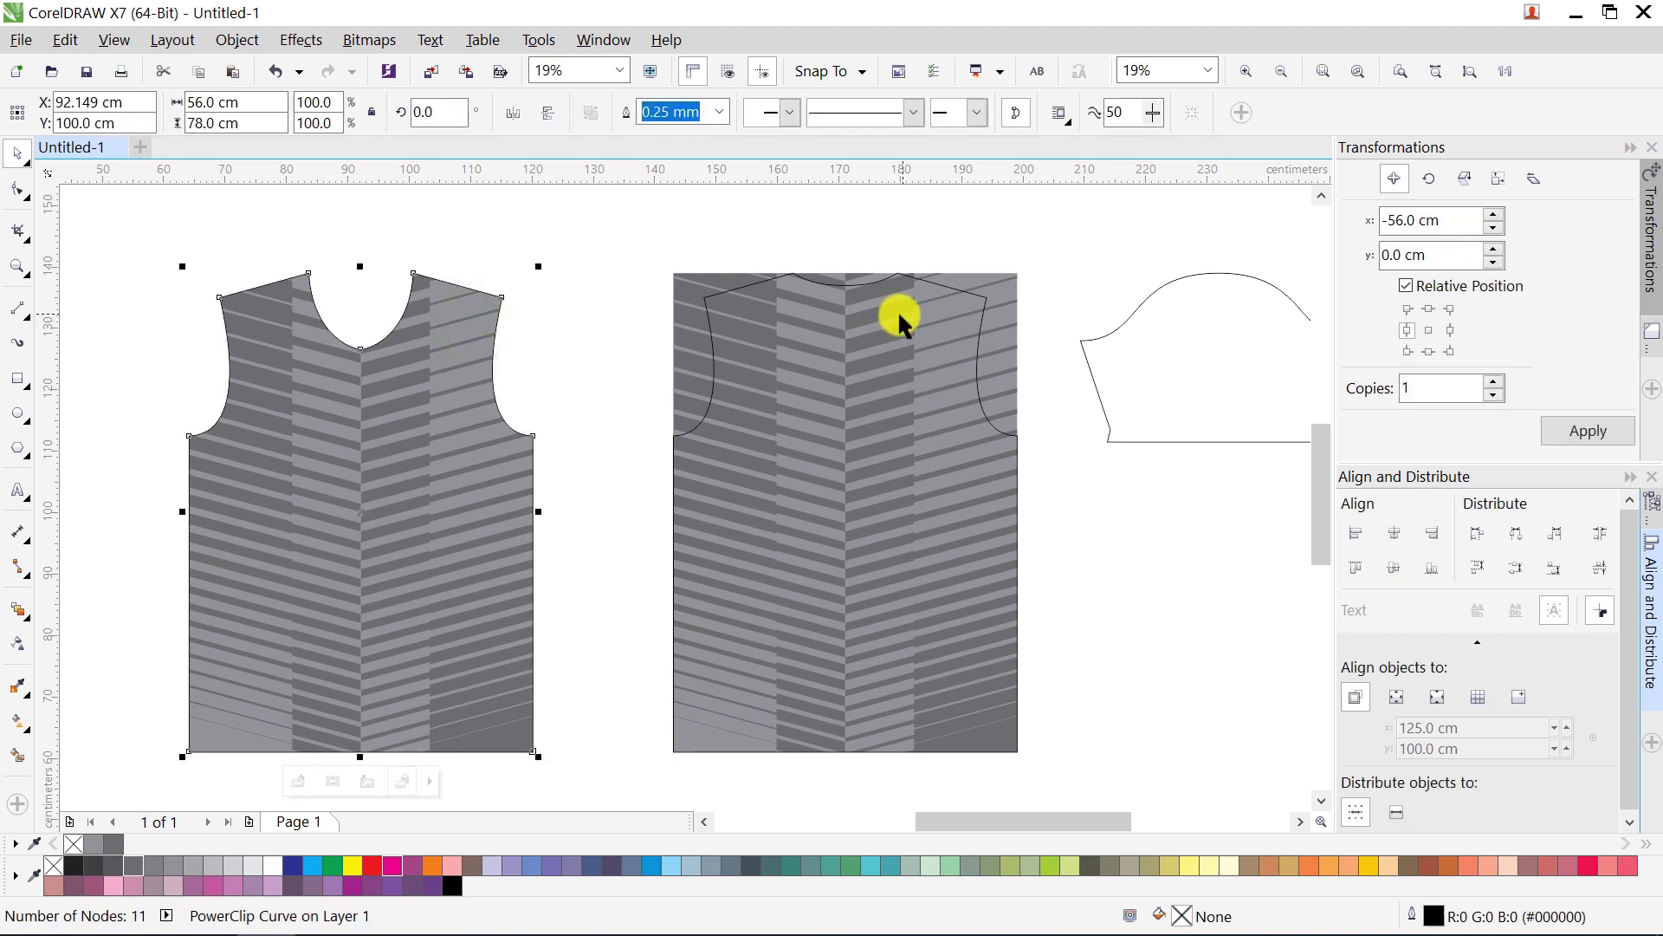
# Step: PowerClip the second striped design inside the shirt back outline
pyautogui.click(901, 325)
pyautogui.rightClick(1010, 308)
pyautogui.click(1077, 315)
pyautogui.click(680, 308)
pyautogui.press('Escape')
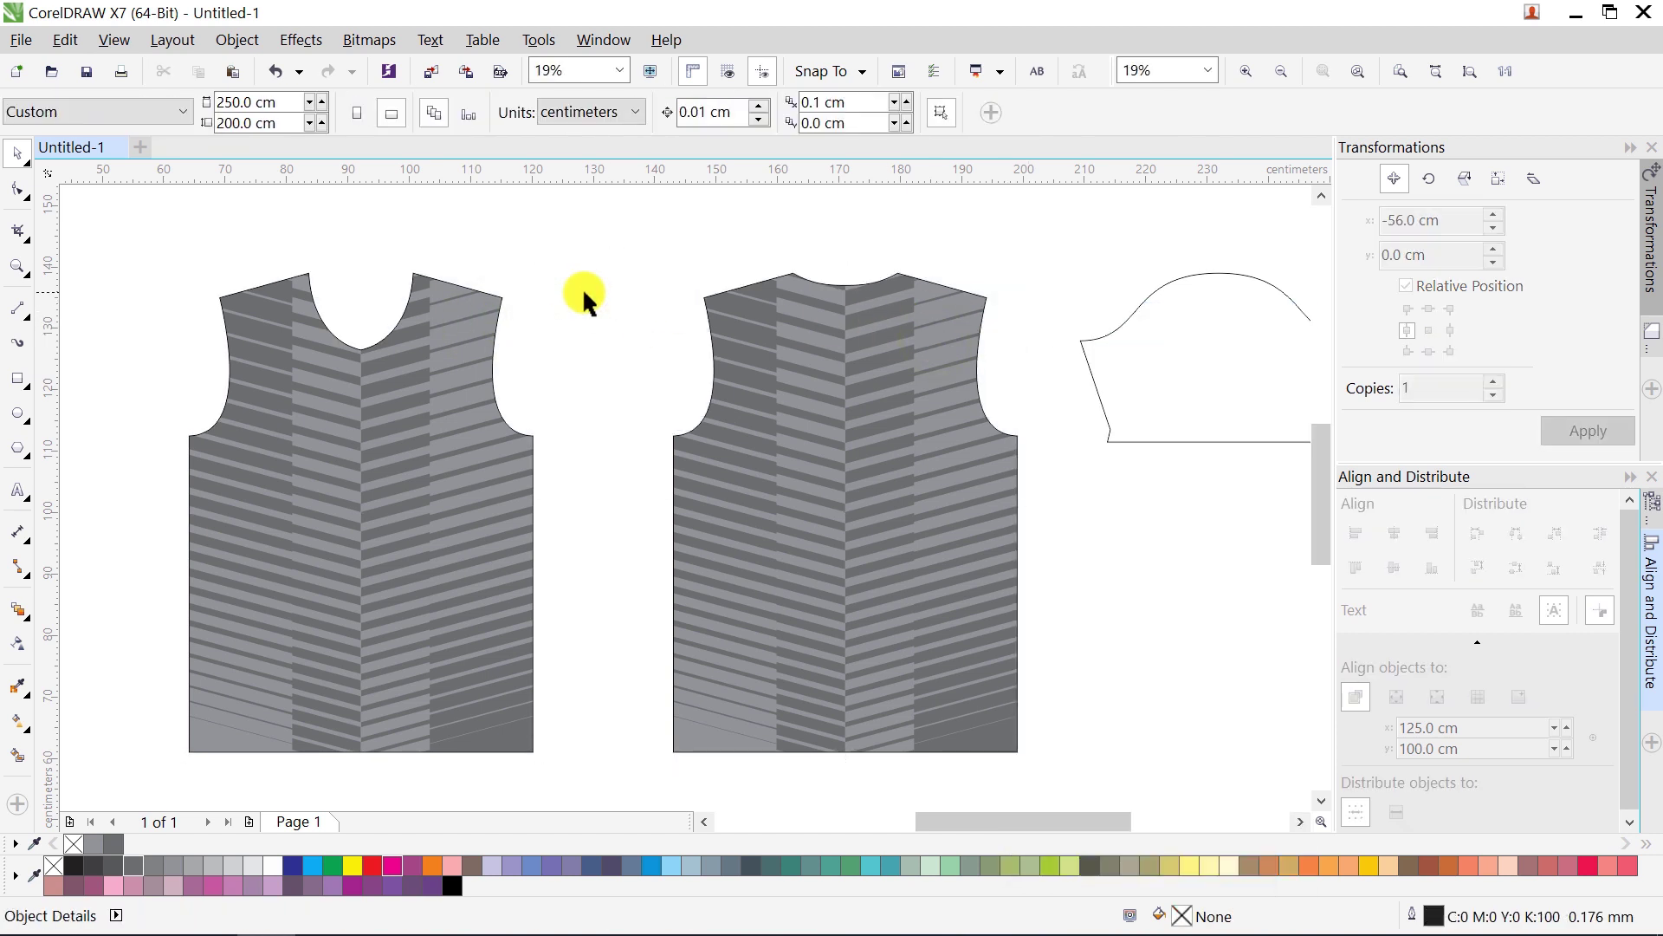
# Step: Draw a line along the shirt front's right-hand shoulder edge and stretch it from its center to about 47.7 cm wide
pyautogui.click(434, 338)
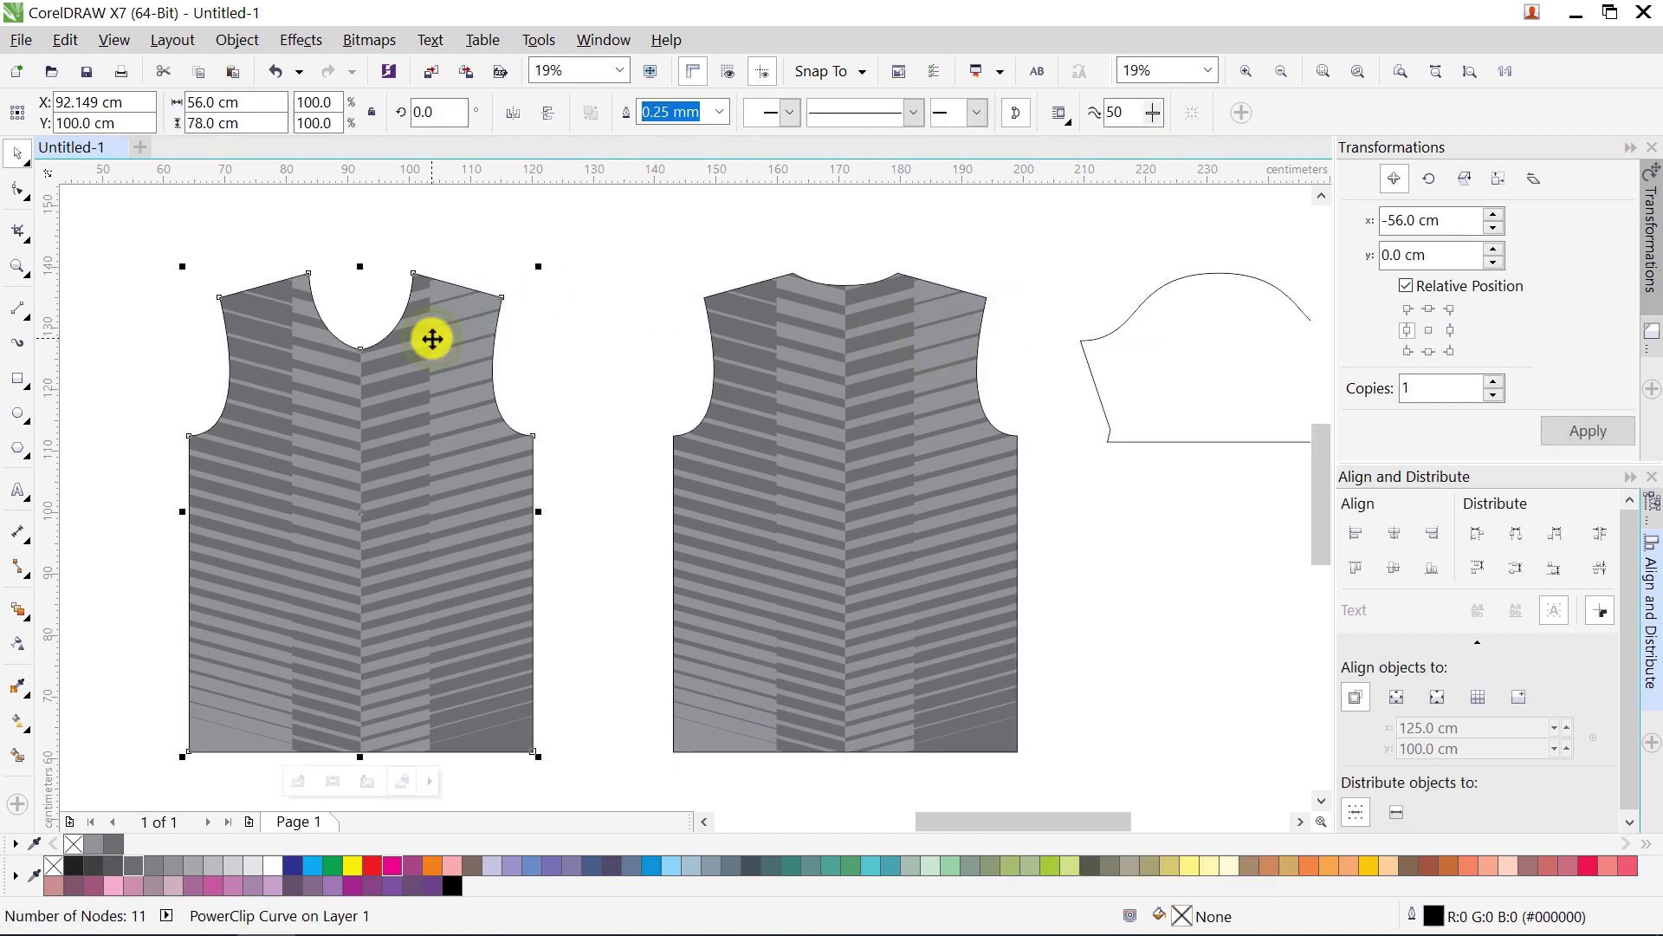
pyautogui.click(19, 310)
pyautogui.click(411, 273)
pyautogui.click(502, 297)
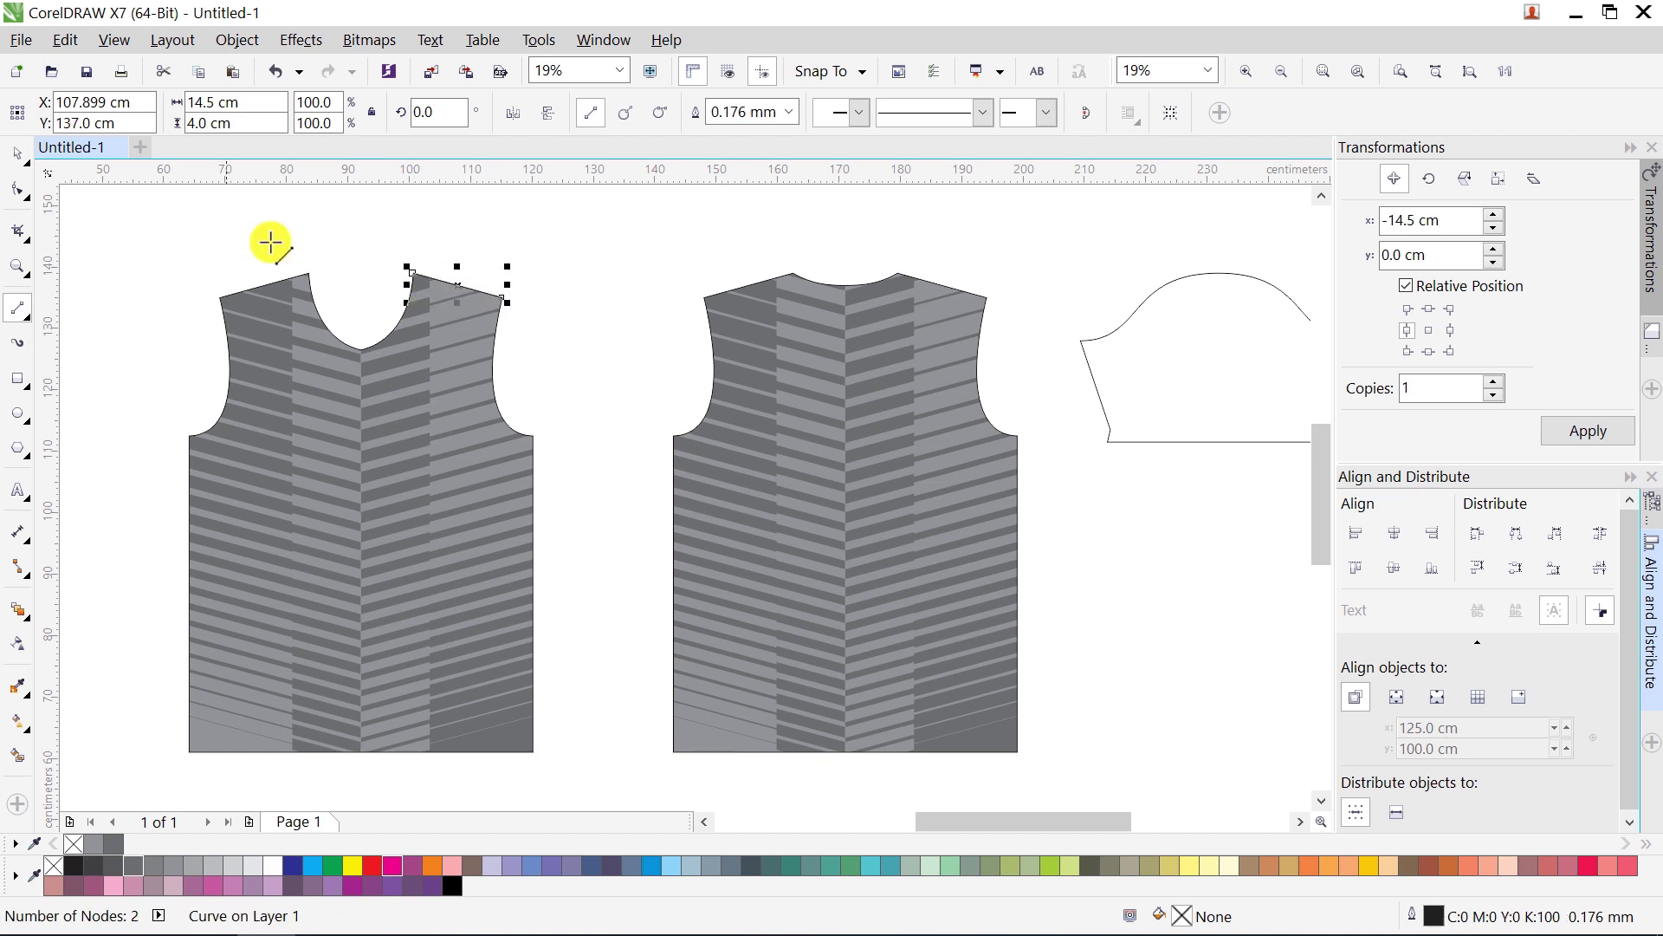
pyautogui.click(18, 154)
pyautogui.moveTo(508, 302); pyautogui.dragTo(609, 333)
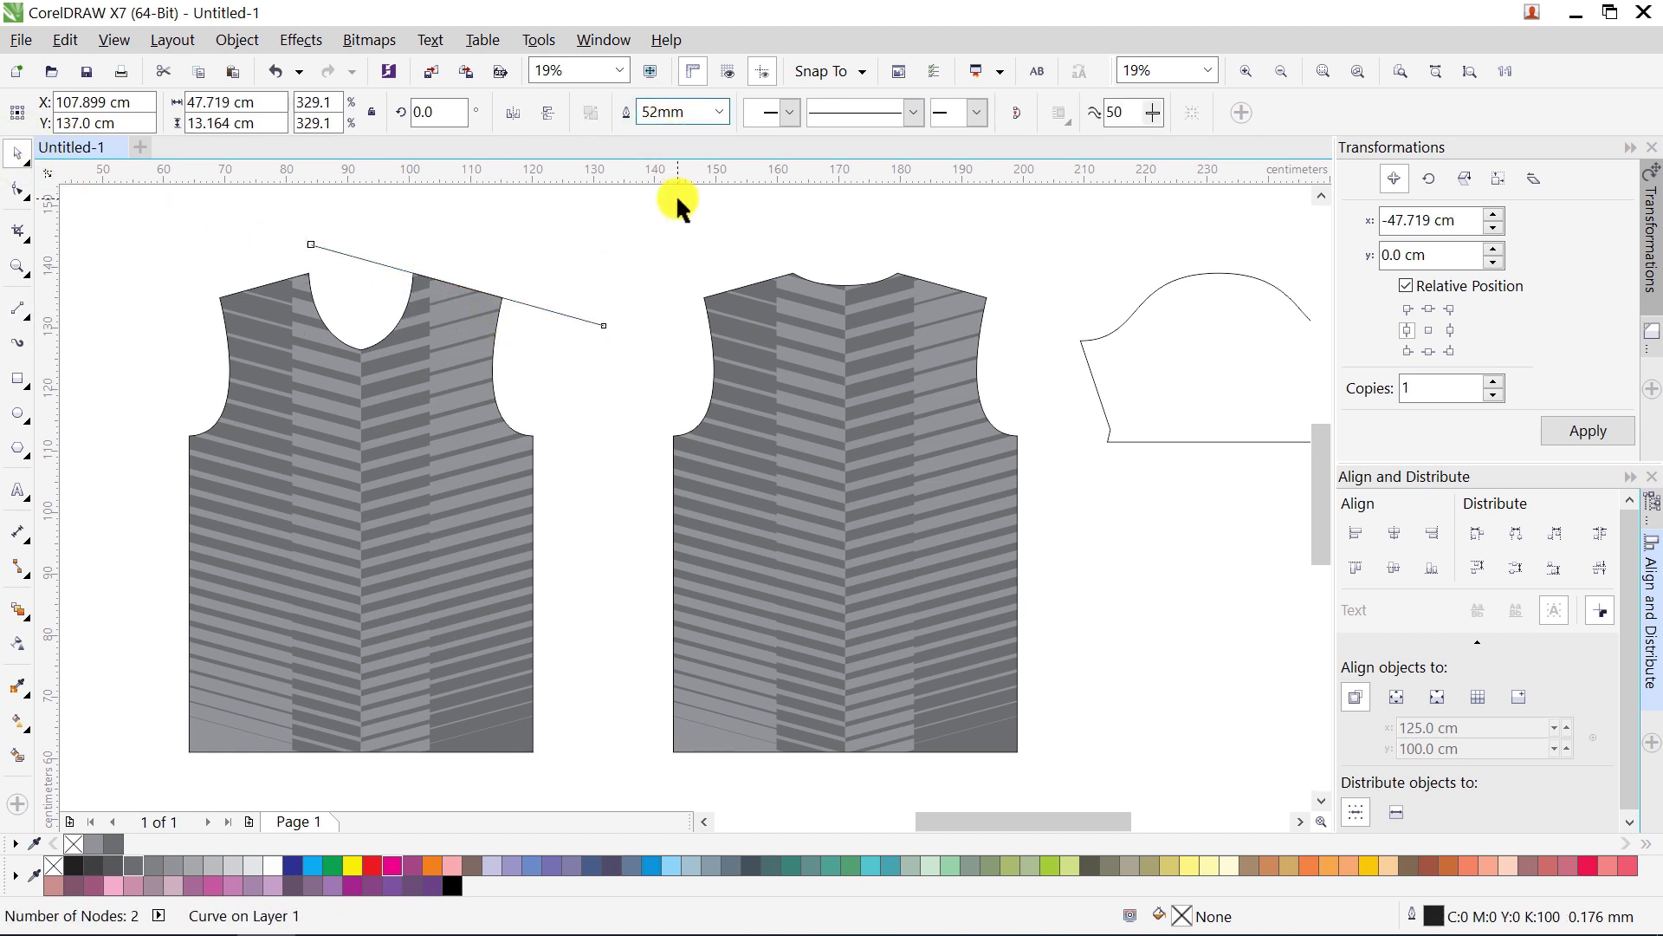
# Step: Give the shoulder line a 52 mm outline width and convert that outline to an object
pyautogui.press('Return')
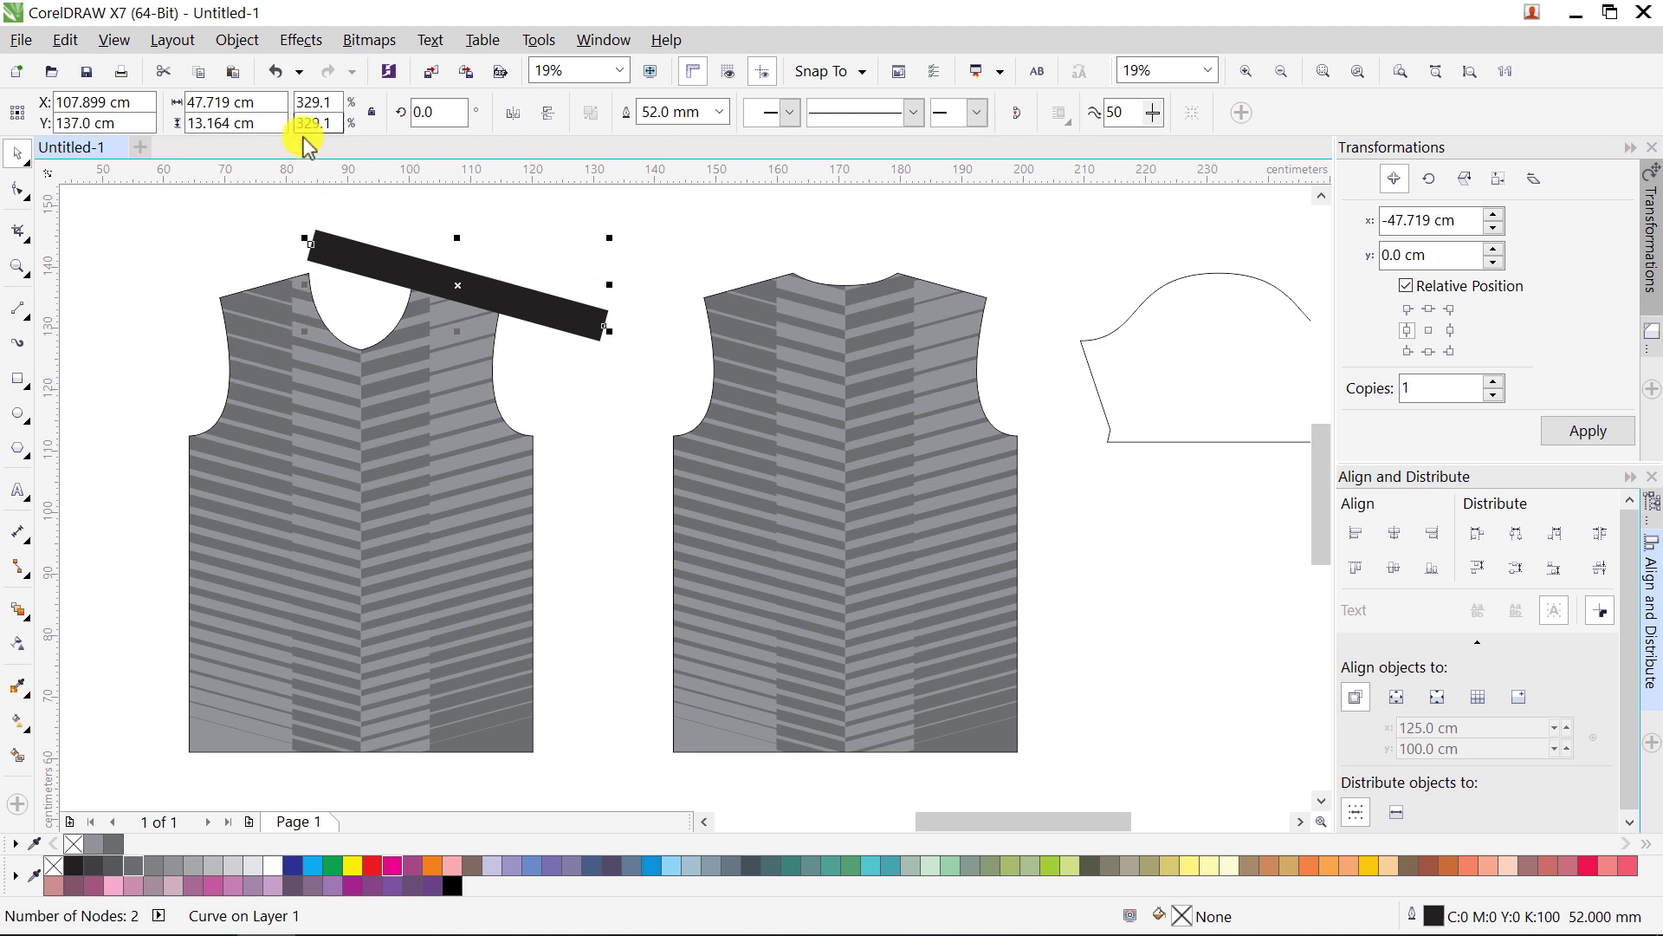
pyautogui.click(238, 40)
pyautogui.click(321, 549)
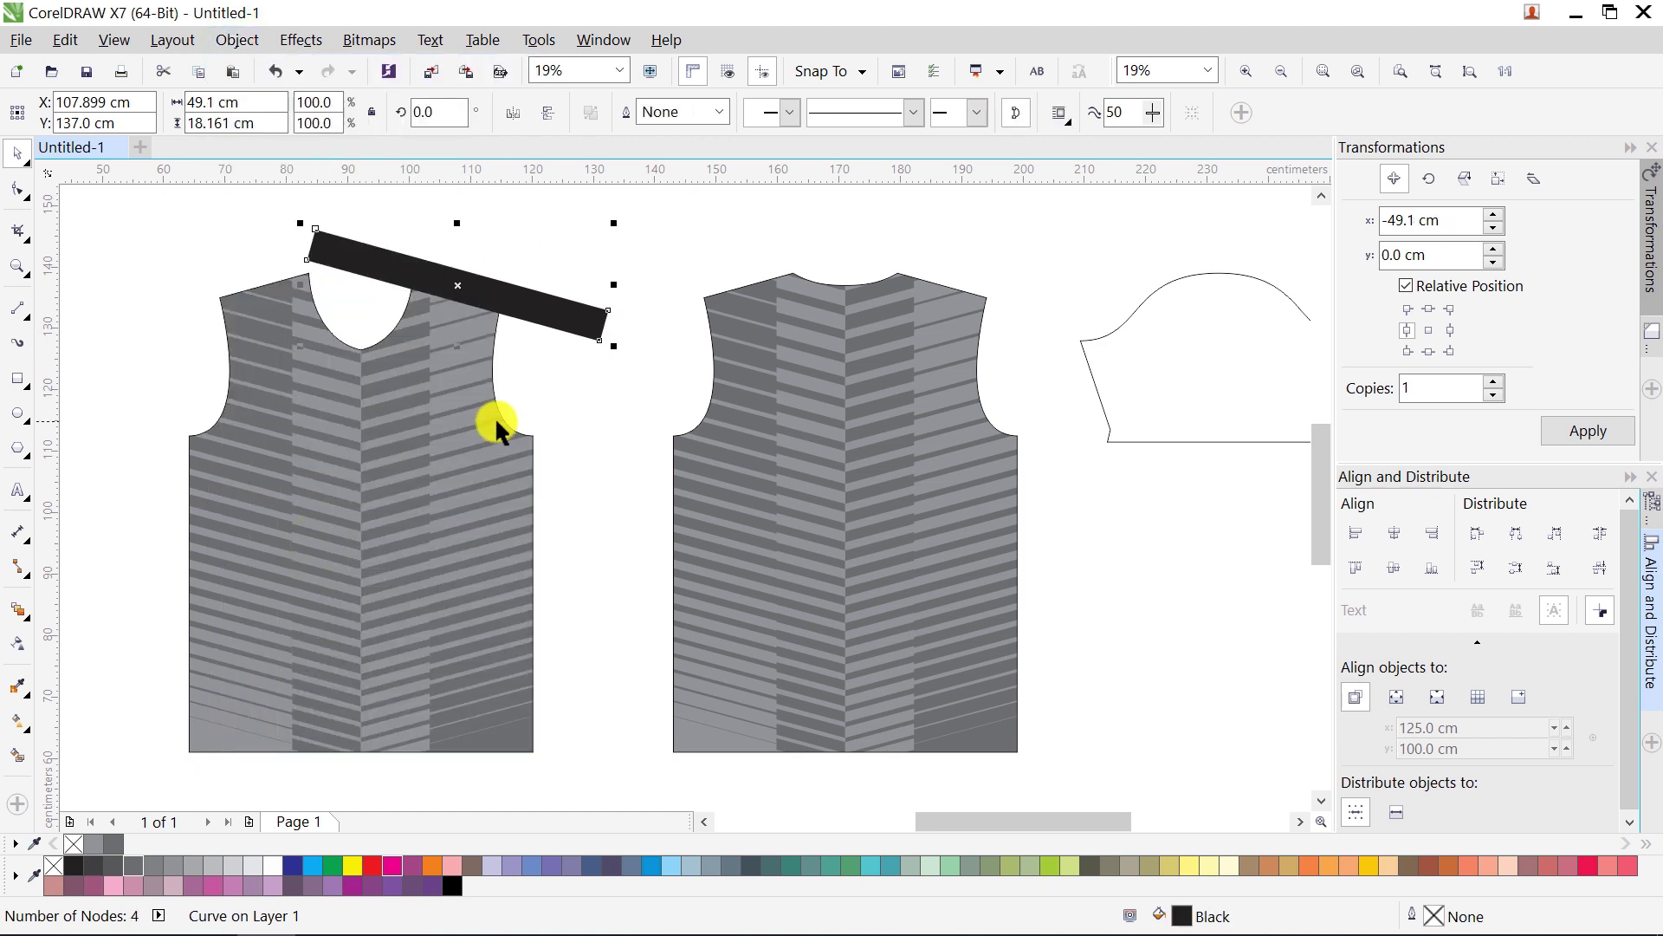
# Step: Draw a 56 × 78 cm rectangle that exactly encloses the shirt front
pyautogui.press('Tab')
pyautogui.doubleClick(18, 381)
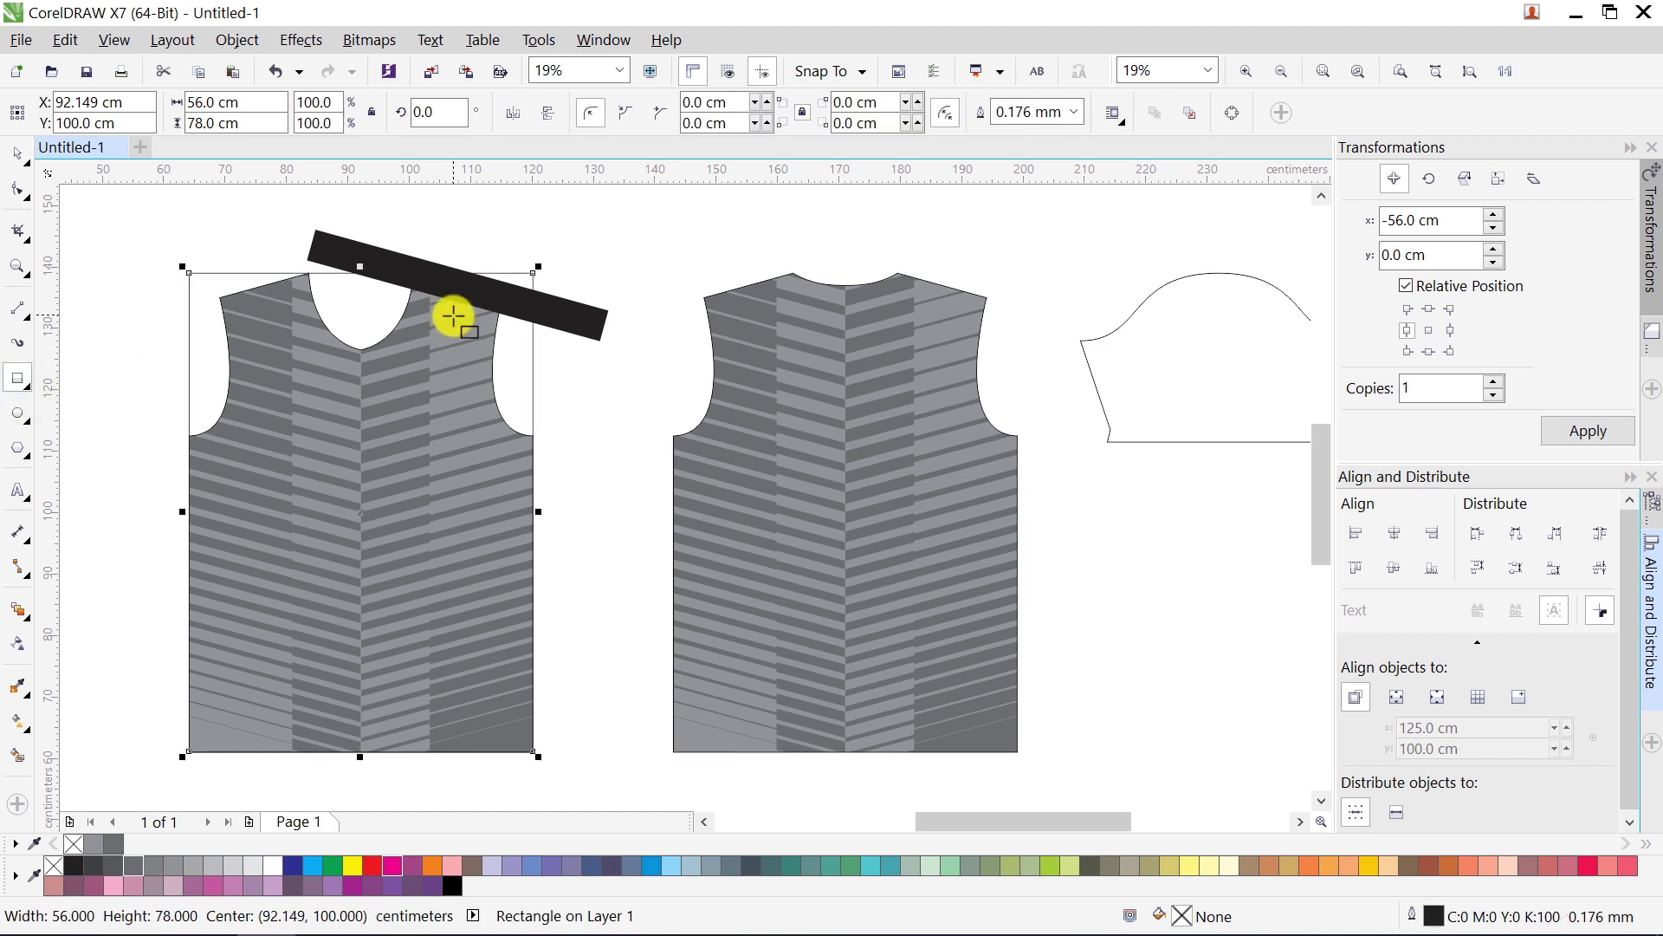
pyautogui.click(38, 162)
# Step: Move the black shoulder bar straight down over the shirt front to a Y position of about 134.3 cm
pyautogui.scroll(-3, 476, 252)
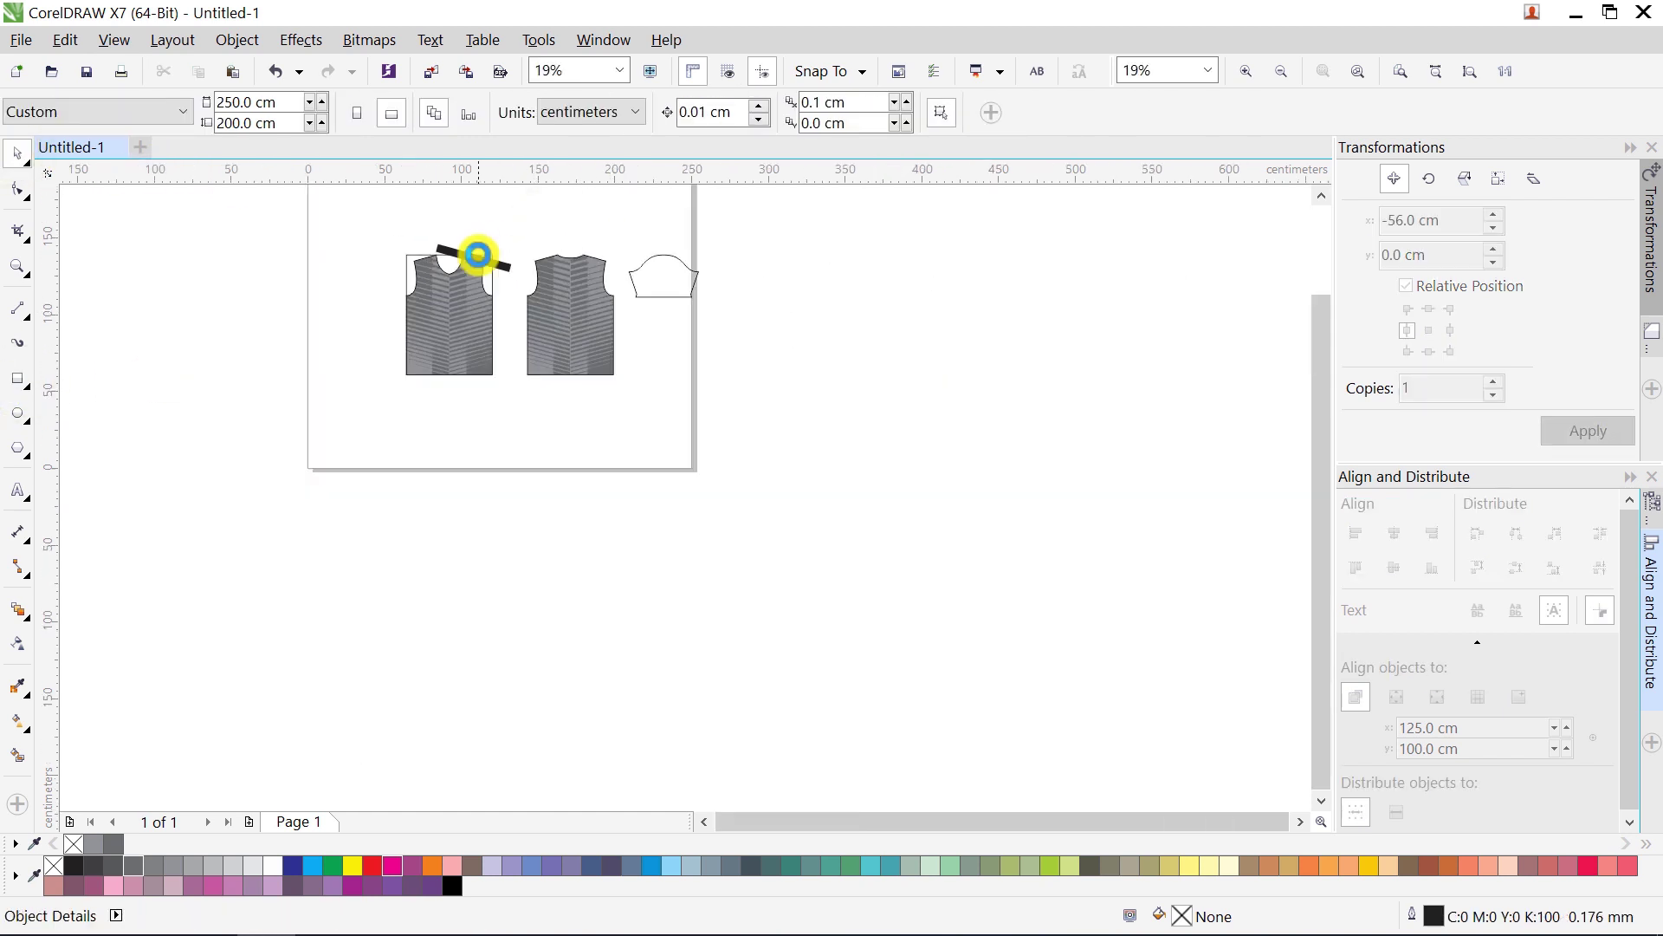
pyautogui.scroll(4, 478, 251)
pyautogui.click(482, 301)
pyautogui.moveTo(657, 367); pyautogui.dragTo(594, 419)
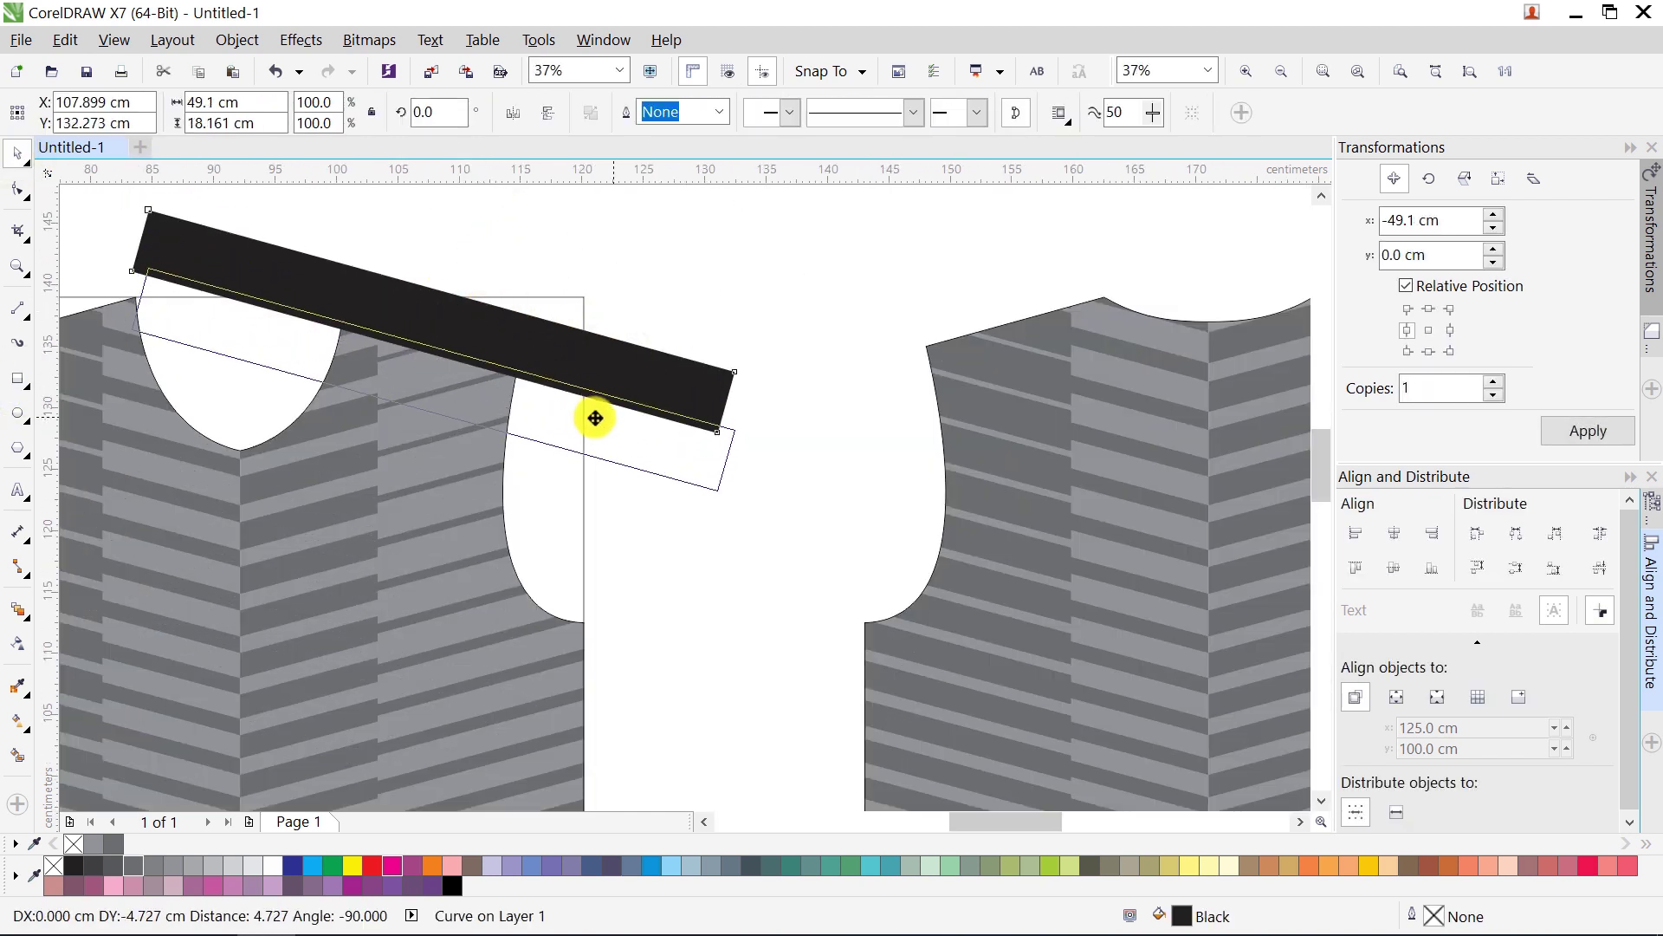
pyautogui.moveTo(531, 375); pyautogui.dragTo(523, 345)
# Step: Intersect the black bar with the enclosing rectangle and delete the original bar
pyautogui.click(543, 342)
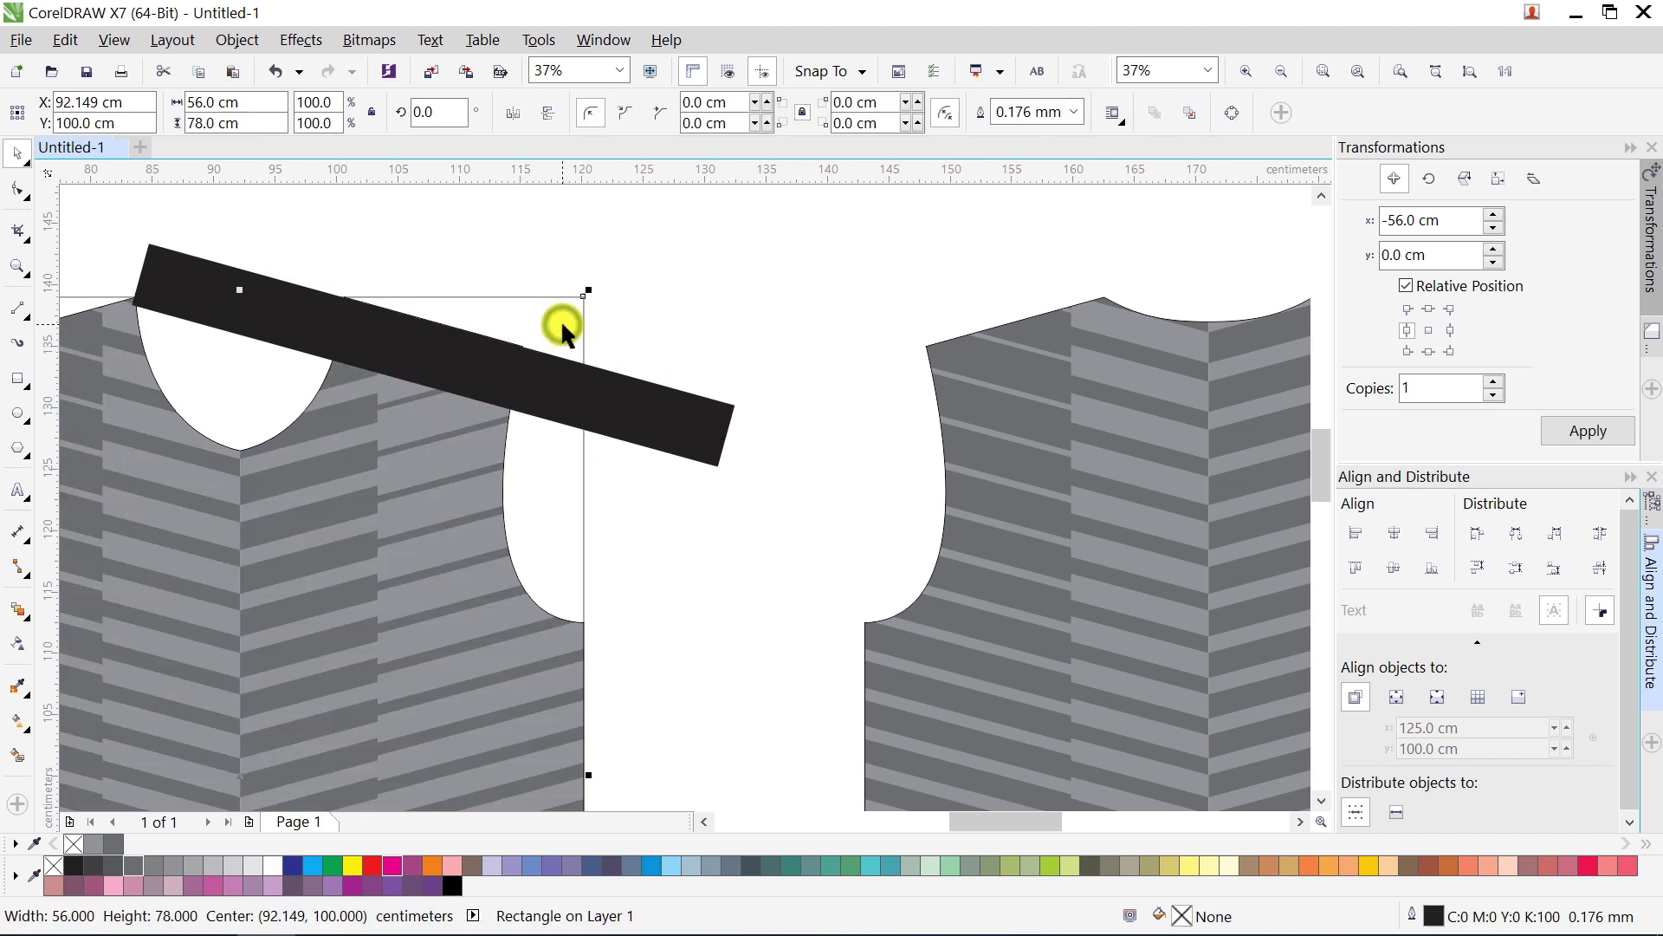
pyautogui.keyDown('shift'); pyautogui.click(632, 377); pyautogui.keyUp('shift')
pyautogui.click(700, 113)
pyautogui.rightClick(666, 398)
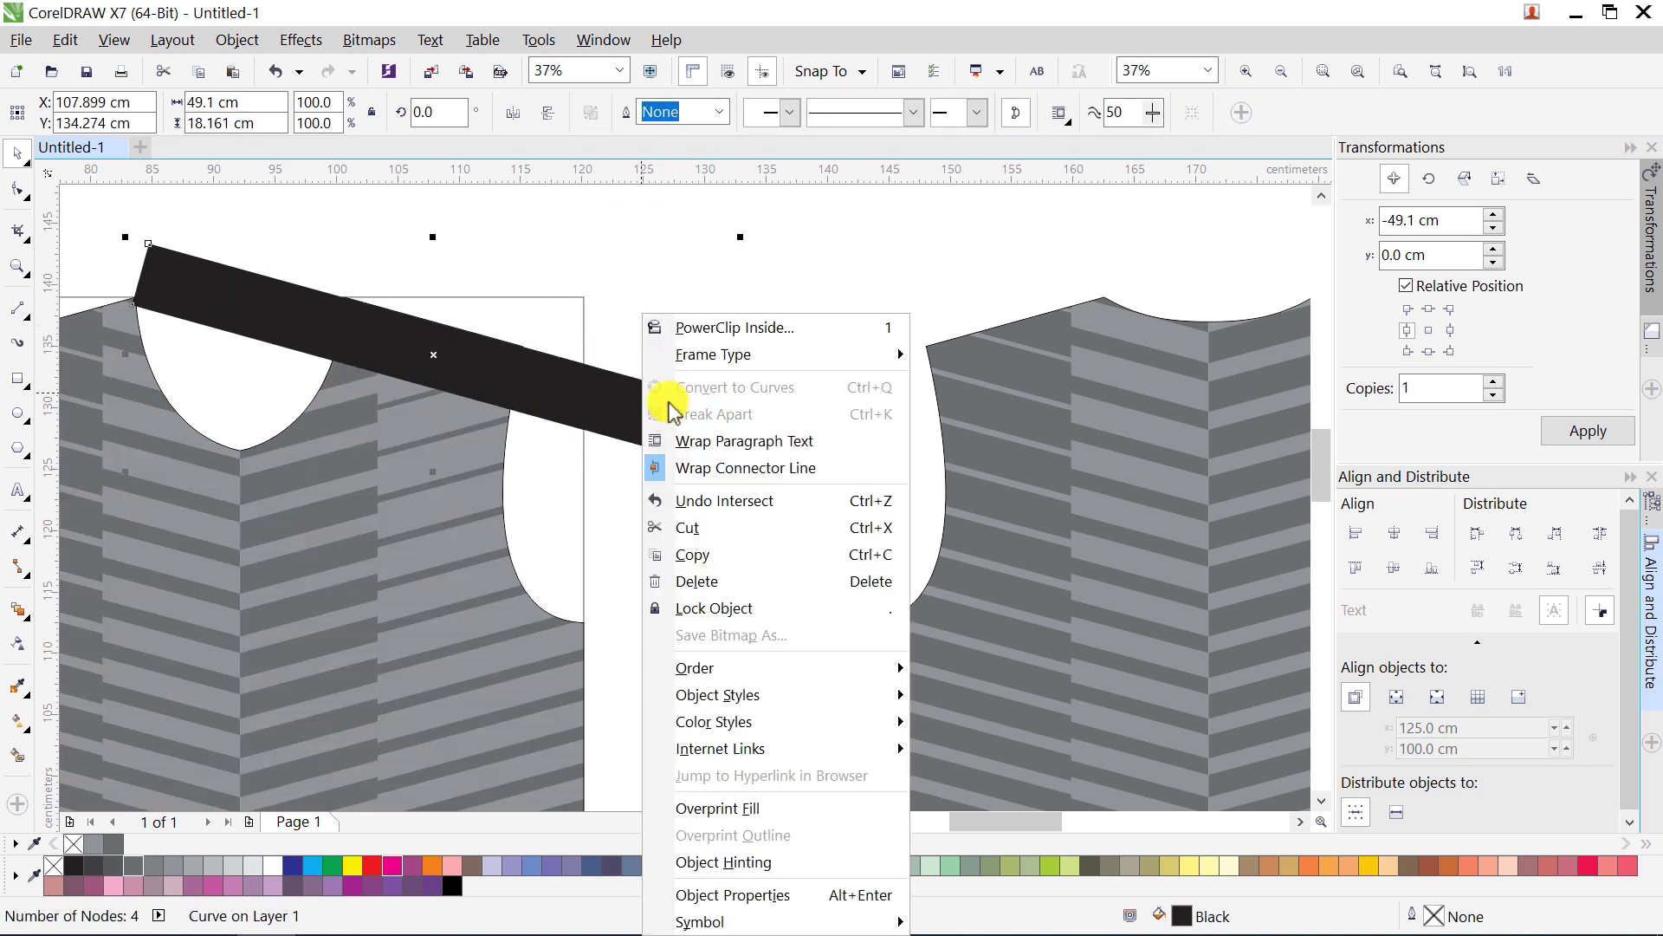
pyautogui.click(690, 575)
# Step: Reshape the trimmed black bar by moving its upper outer node to the rectangle's upper corner
pyautogui.click(564, 414)
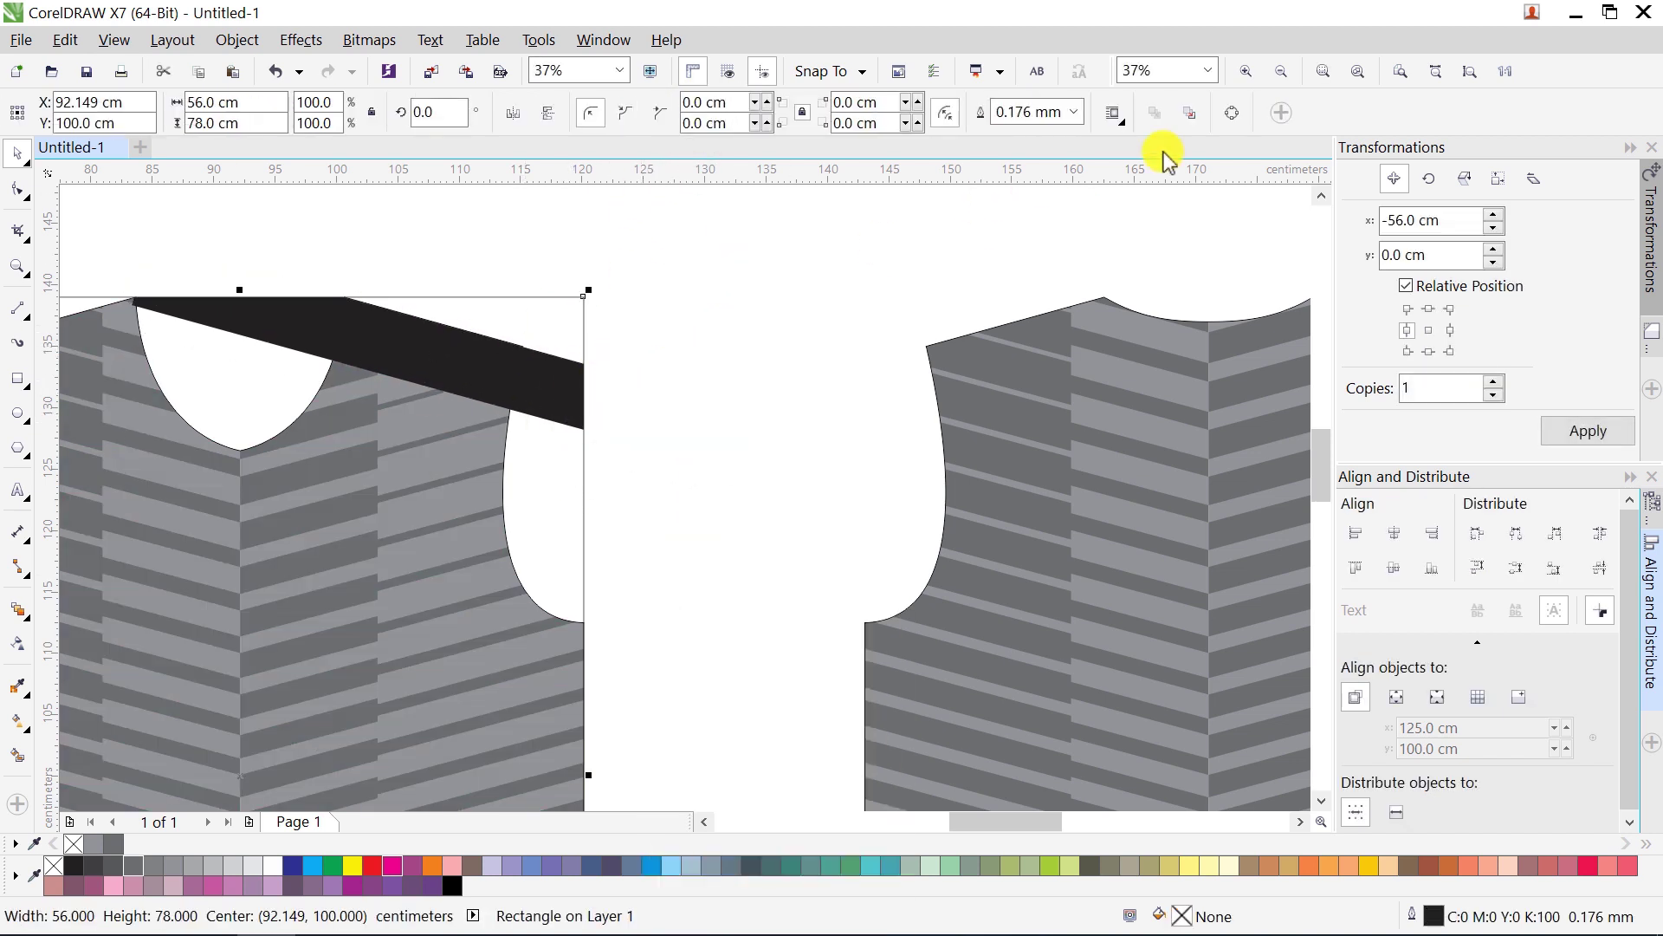
pyautogui.click(564, 371)
pyautogui.click(18, 189)
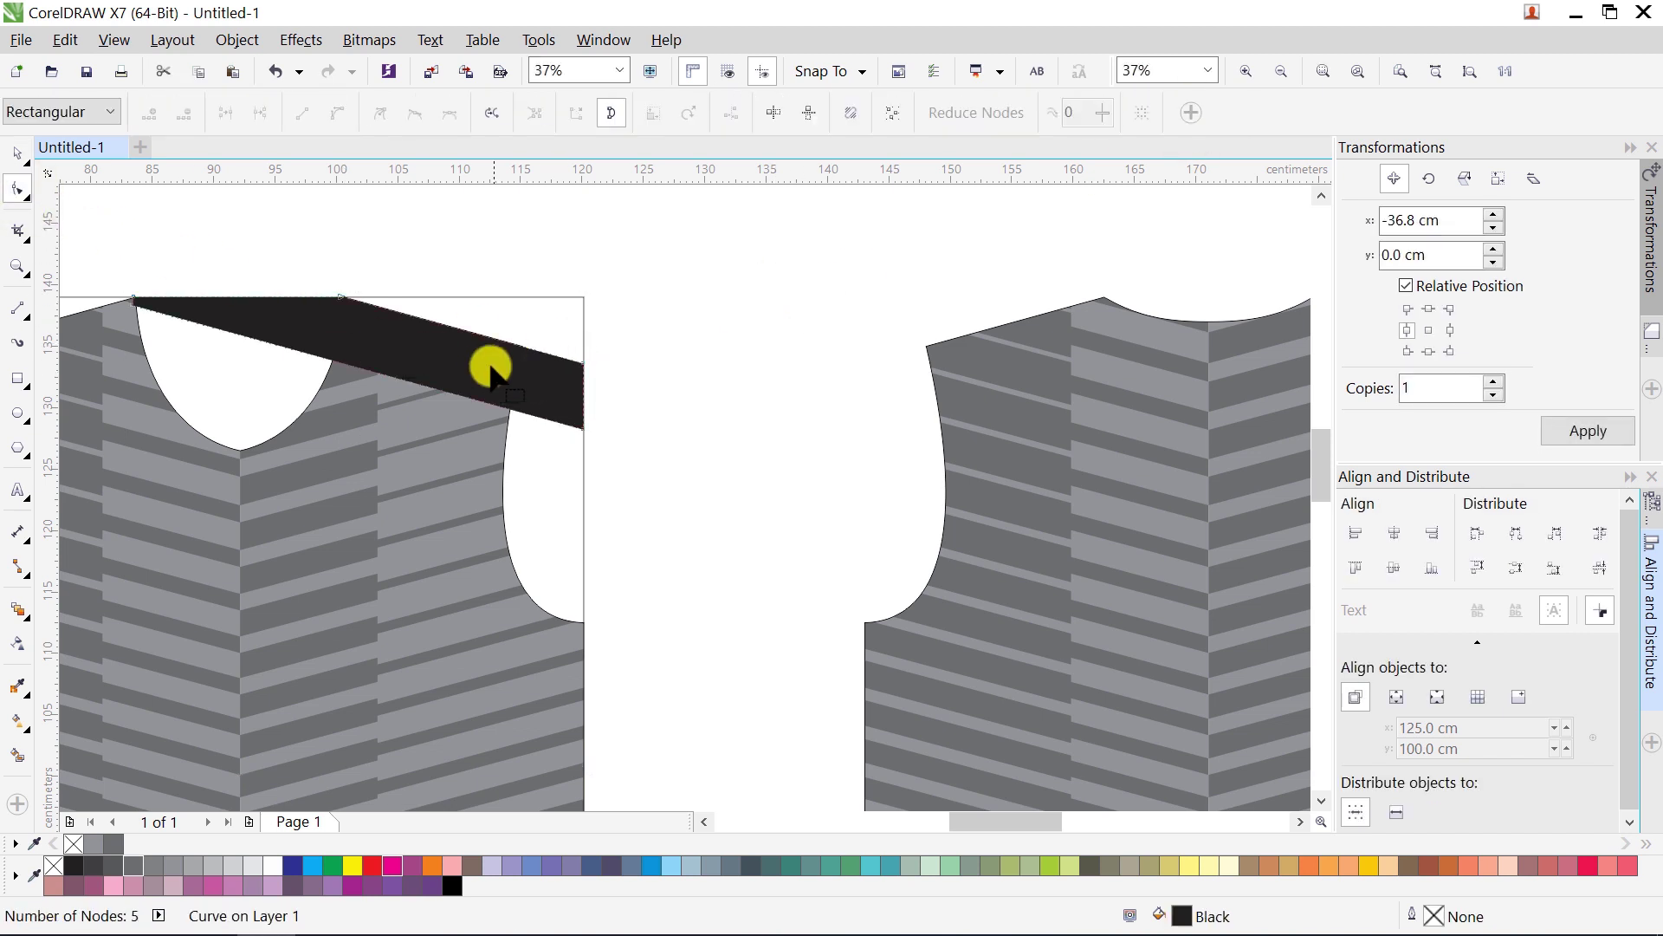
pyautogui.moveTo(580, 369); pyautogui.dragTo(584, 299)
pyautogui.scroll(1, 398, 297)
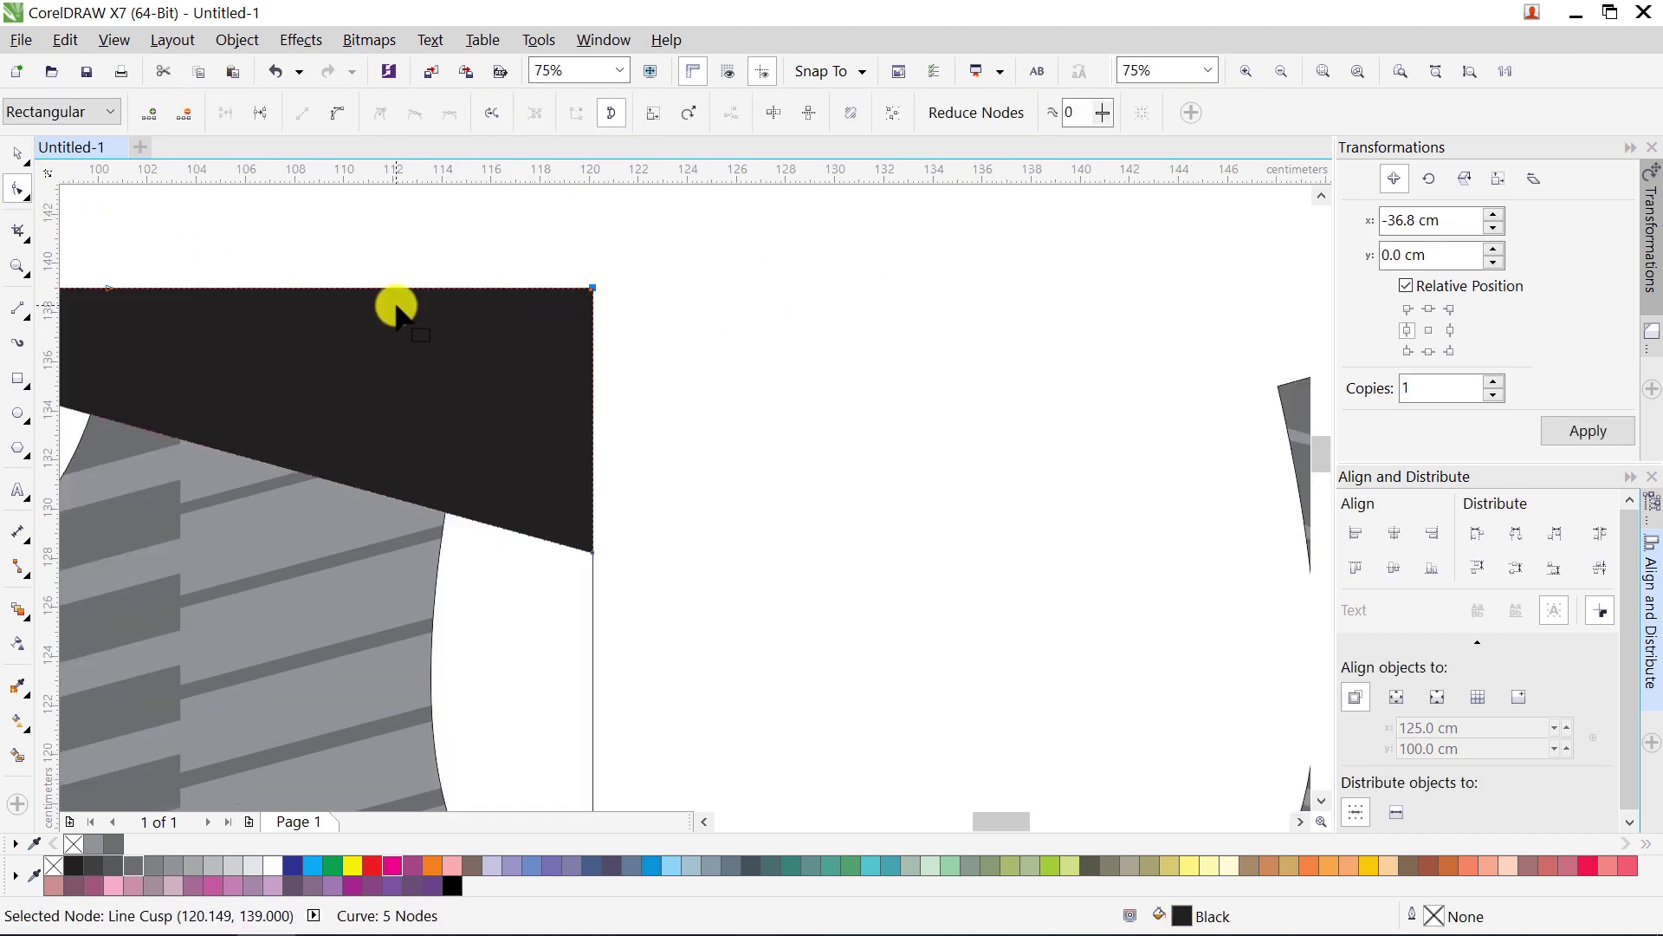
# Step: Mirror a copy of the black shoulder shape horizontally and align it with the opposite edge of the enclosing rectangle
pyautogui.scroll(-1, 414, 329)
pyautogui.scroll(-2, 414, 329)
pyautogui.click(19, 158)
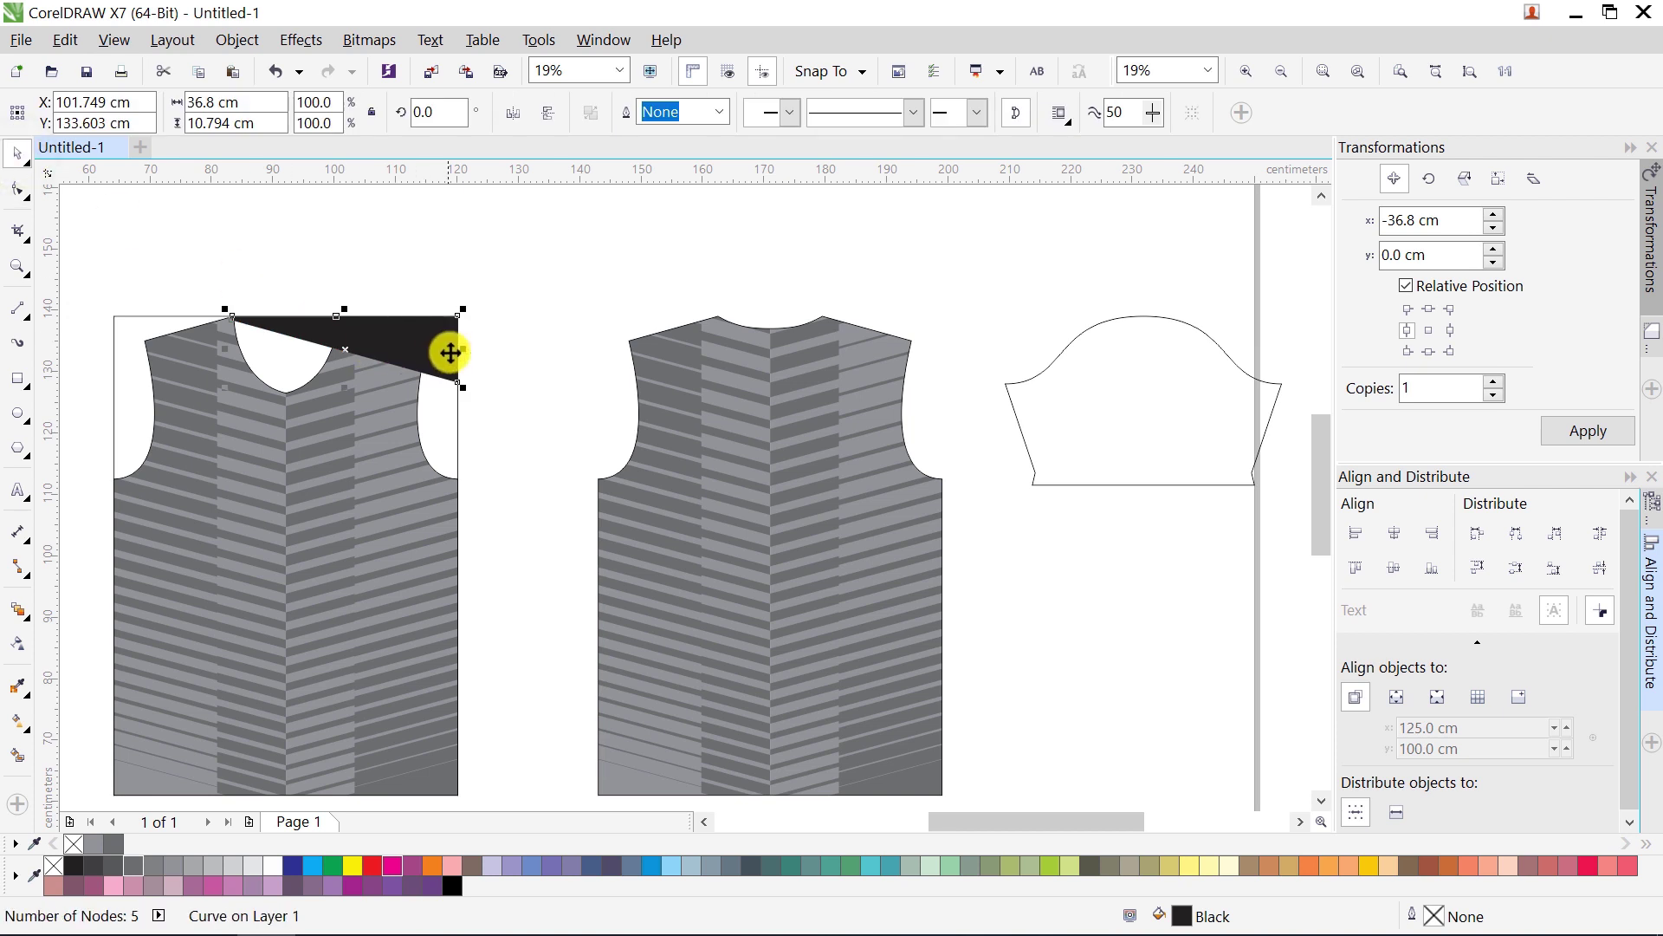
pyautogui.moveTo(446, 349); pyautogui.dragTo(182, 355)
pyautogui.hotkey('ctrl', 'z')
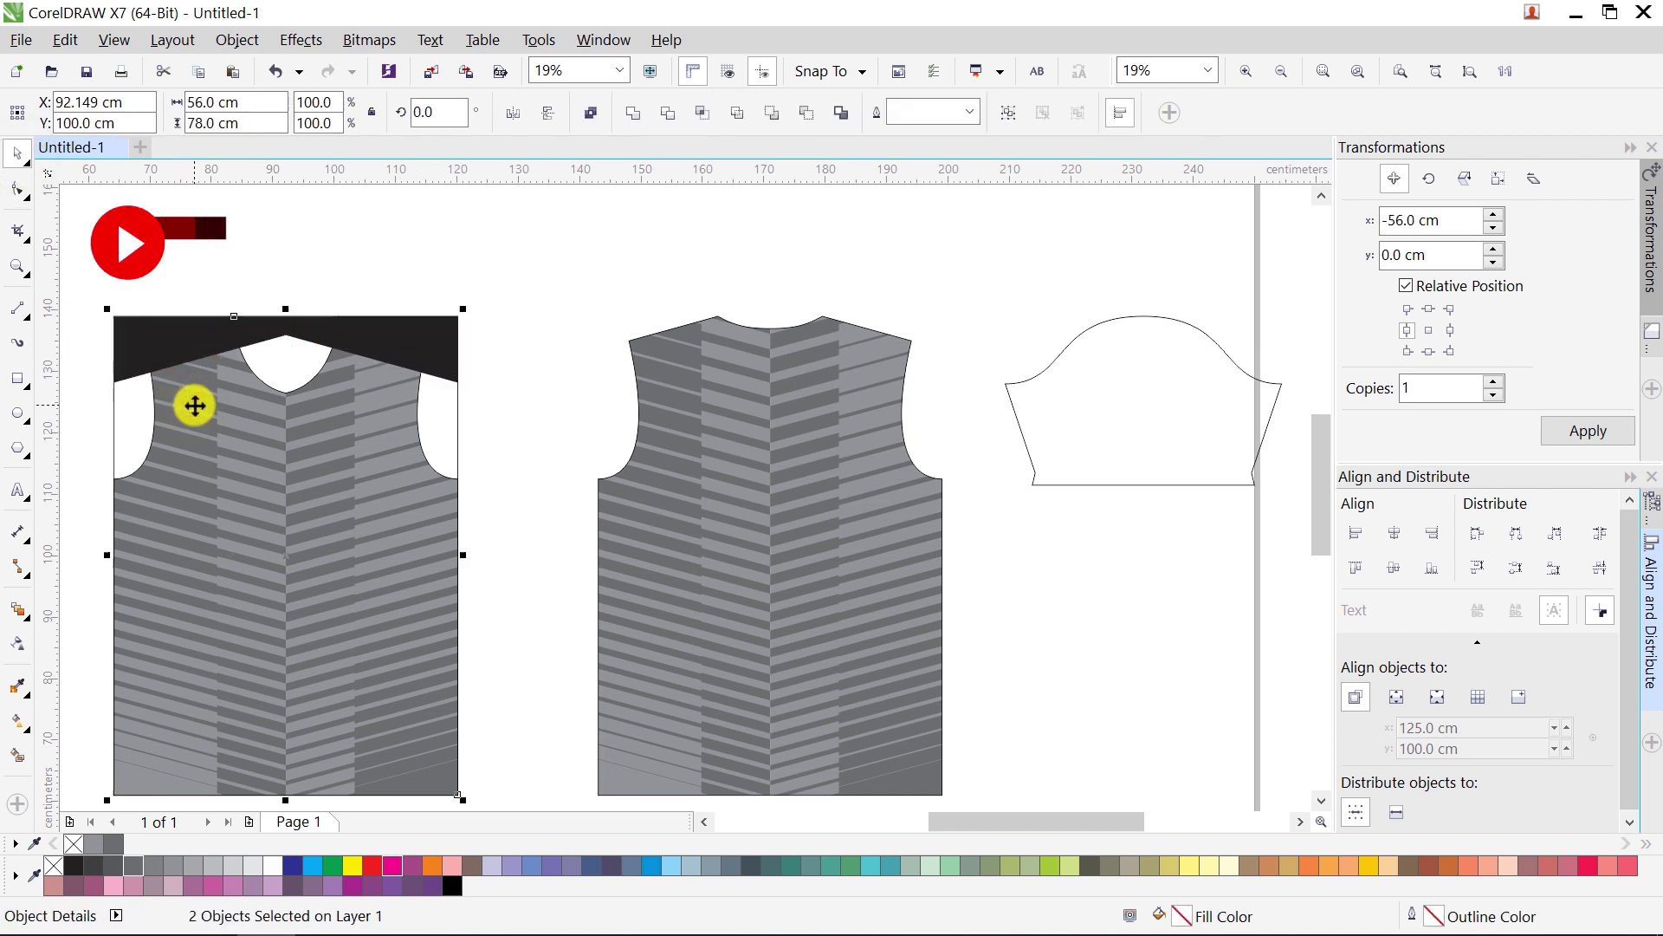
# Step: Fill the right shoulder shape with light gray (50% Black) and the left one with the darker stripe gray
pyautogui.click(336, 317)
pyautogui.keyDown('shift'); pyautogui.click(385, 344); pyautogui.keyUp('shift')
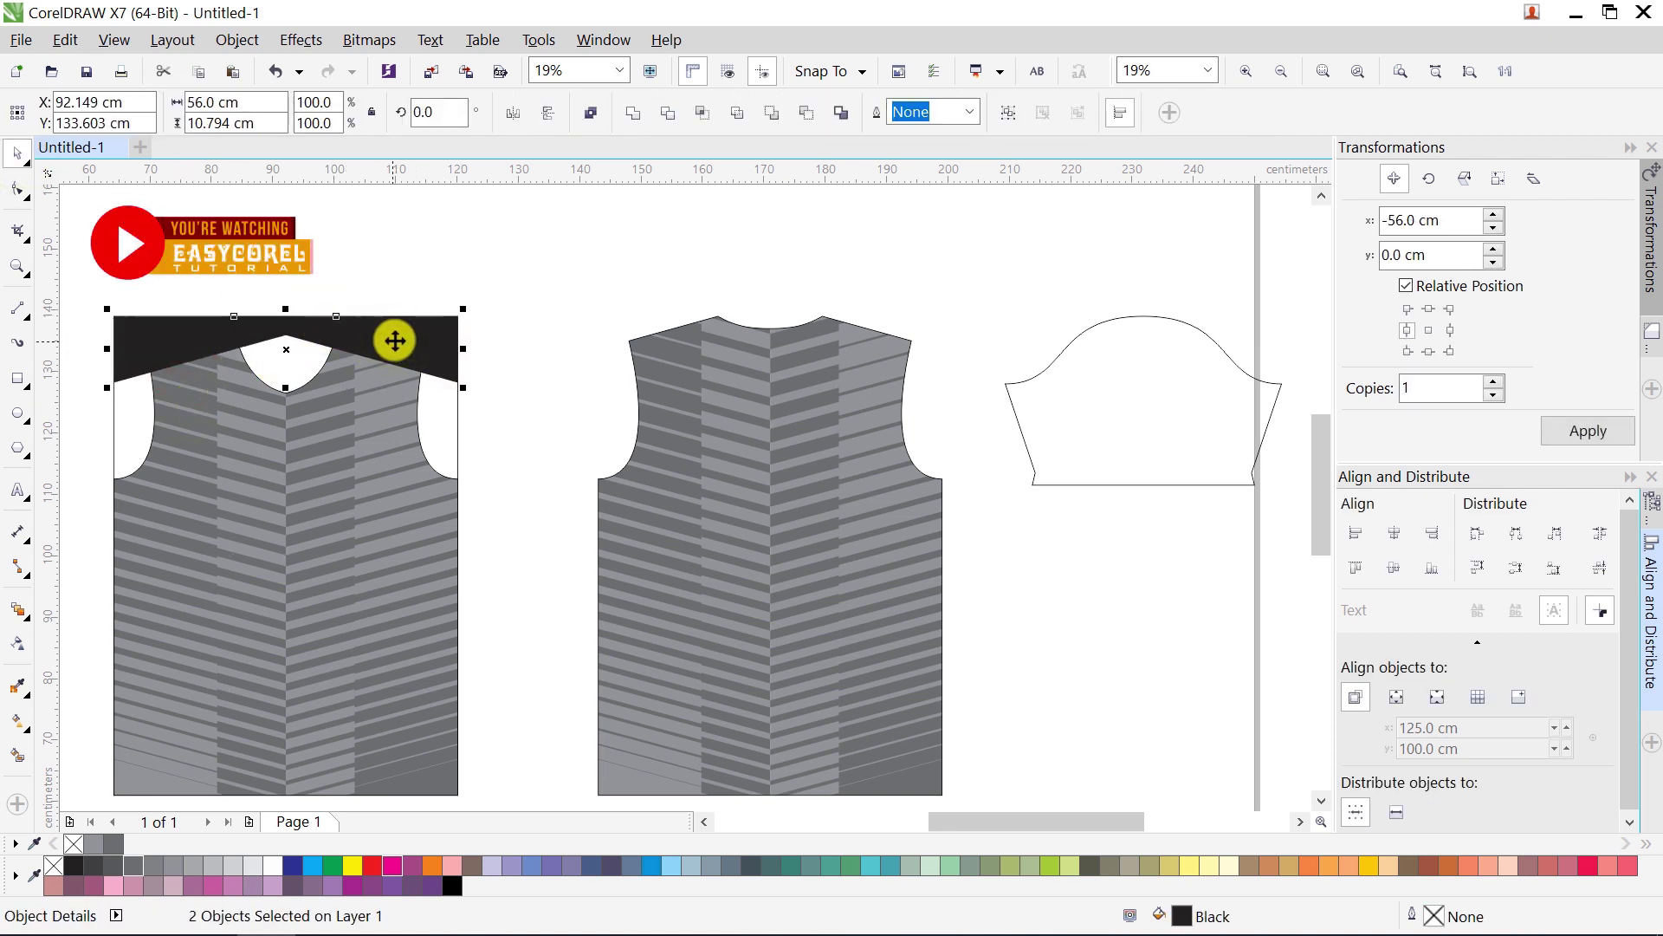
pyautogui.click(392, 346)
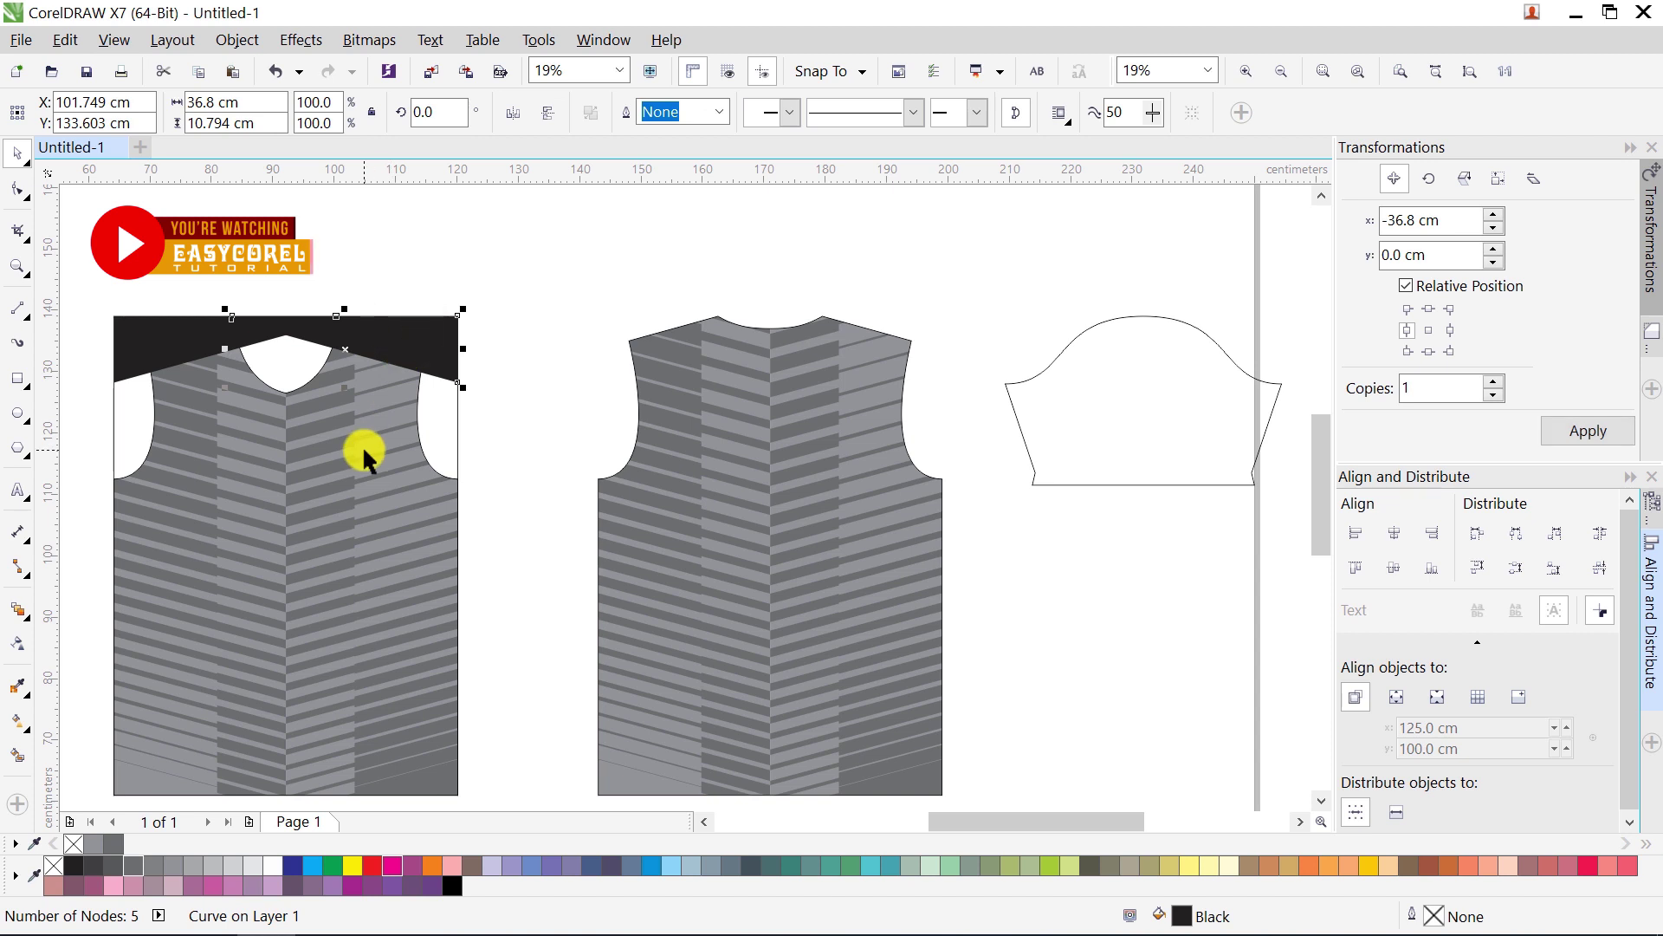
pyautogui.click(97, 843)
pyautogui.press('Tab')
pyautogui.click(113, 841)
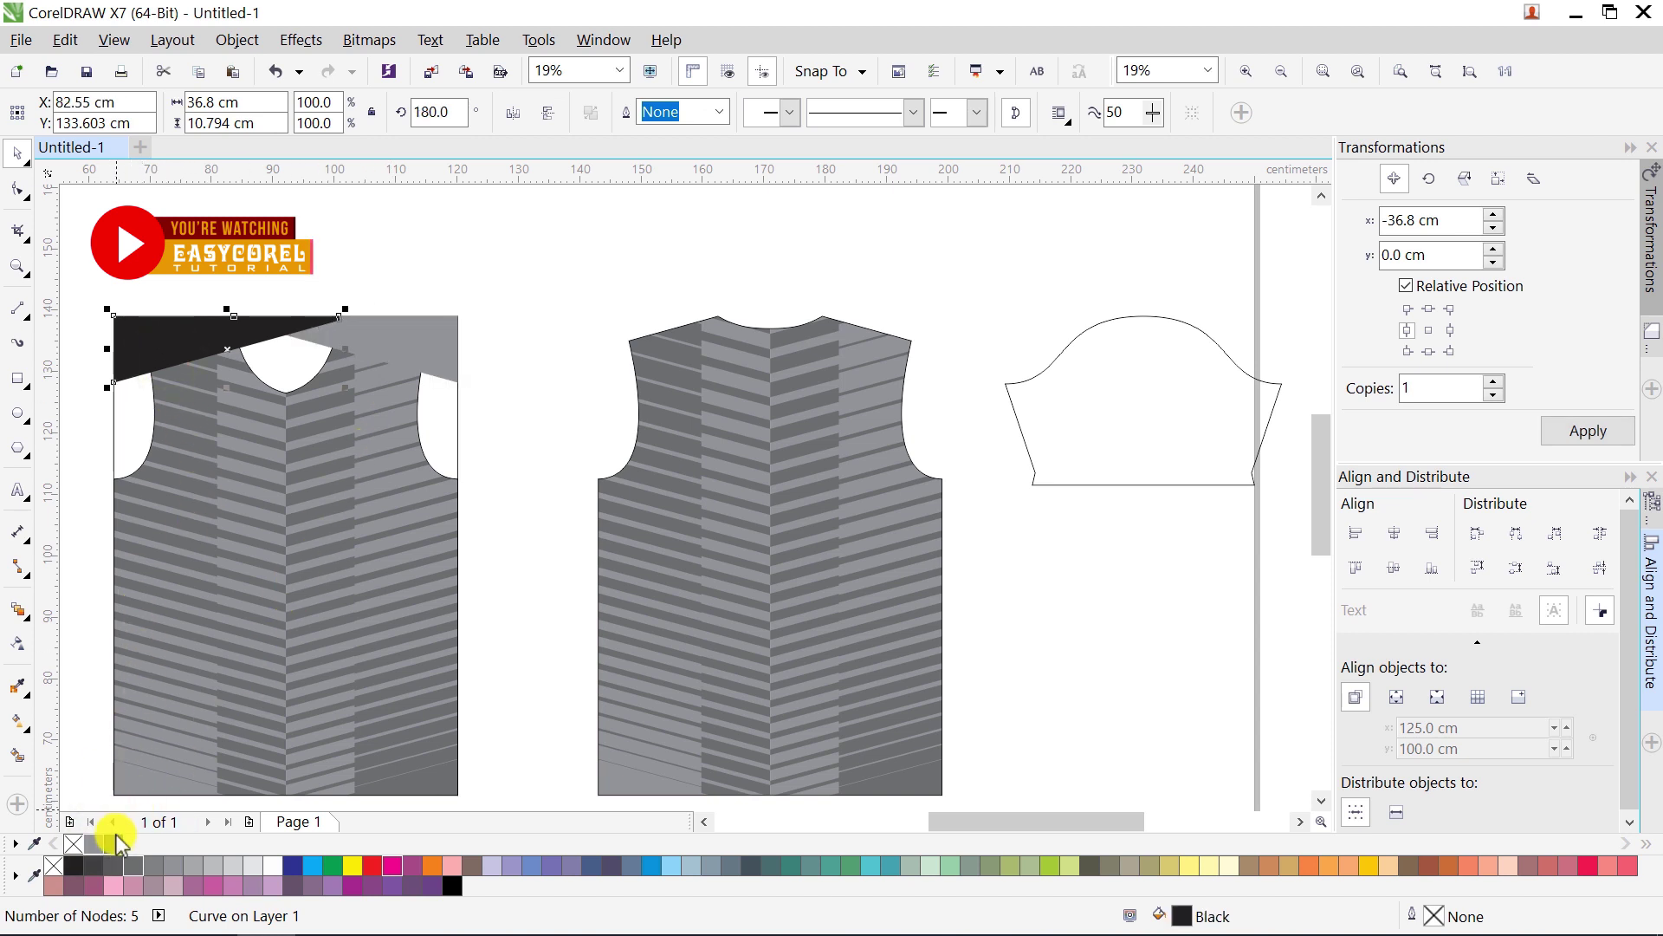
# Step: Delete the unfilled 56 × 78 cm rectangle enclosing the shirt front
pyautogui.click(352, 298)
pyautogui.click(441, 395)
pyautogui.rightClick(442, 395)
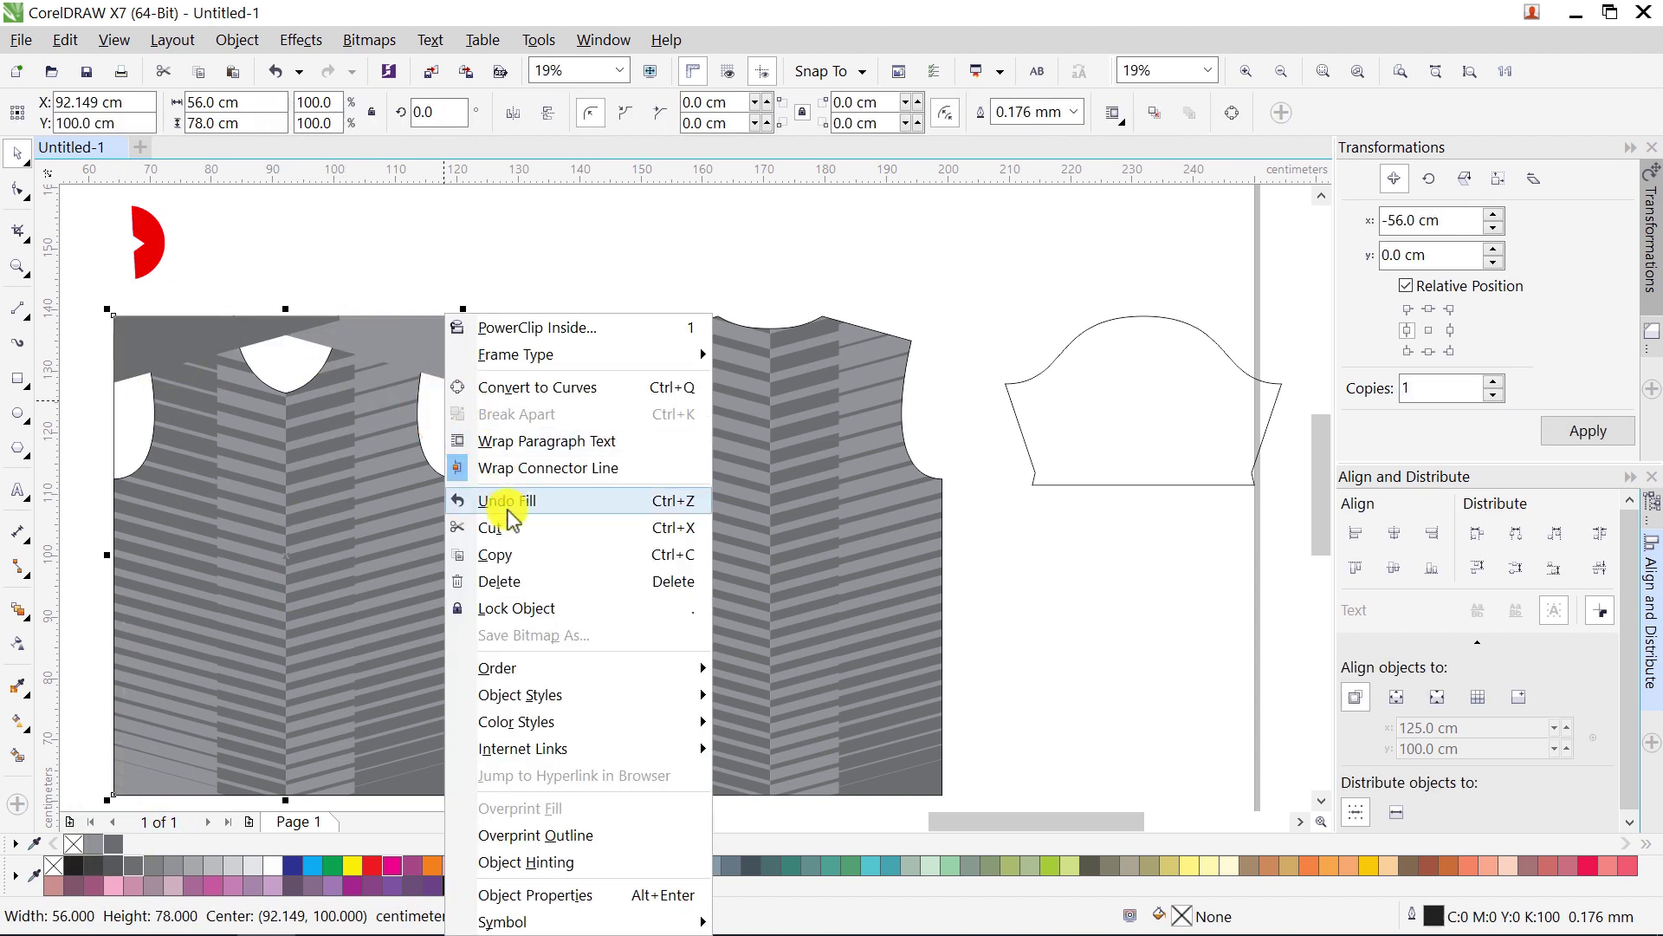
pyautogui.click(508, 579)
# Step: Copy the two gray shoulder shapes as a group, mirror the copy horizontally, and align it with the upper edge of the shirt back
pyautogui.scroll(2, 475, 468)
pyautogui.scroll(-4, 416, 400)
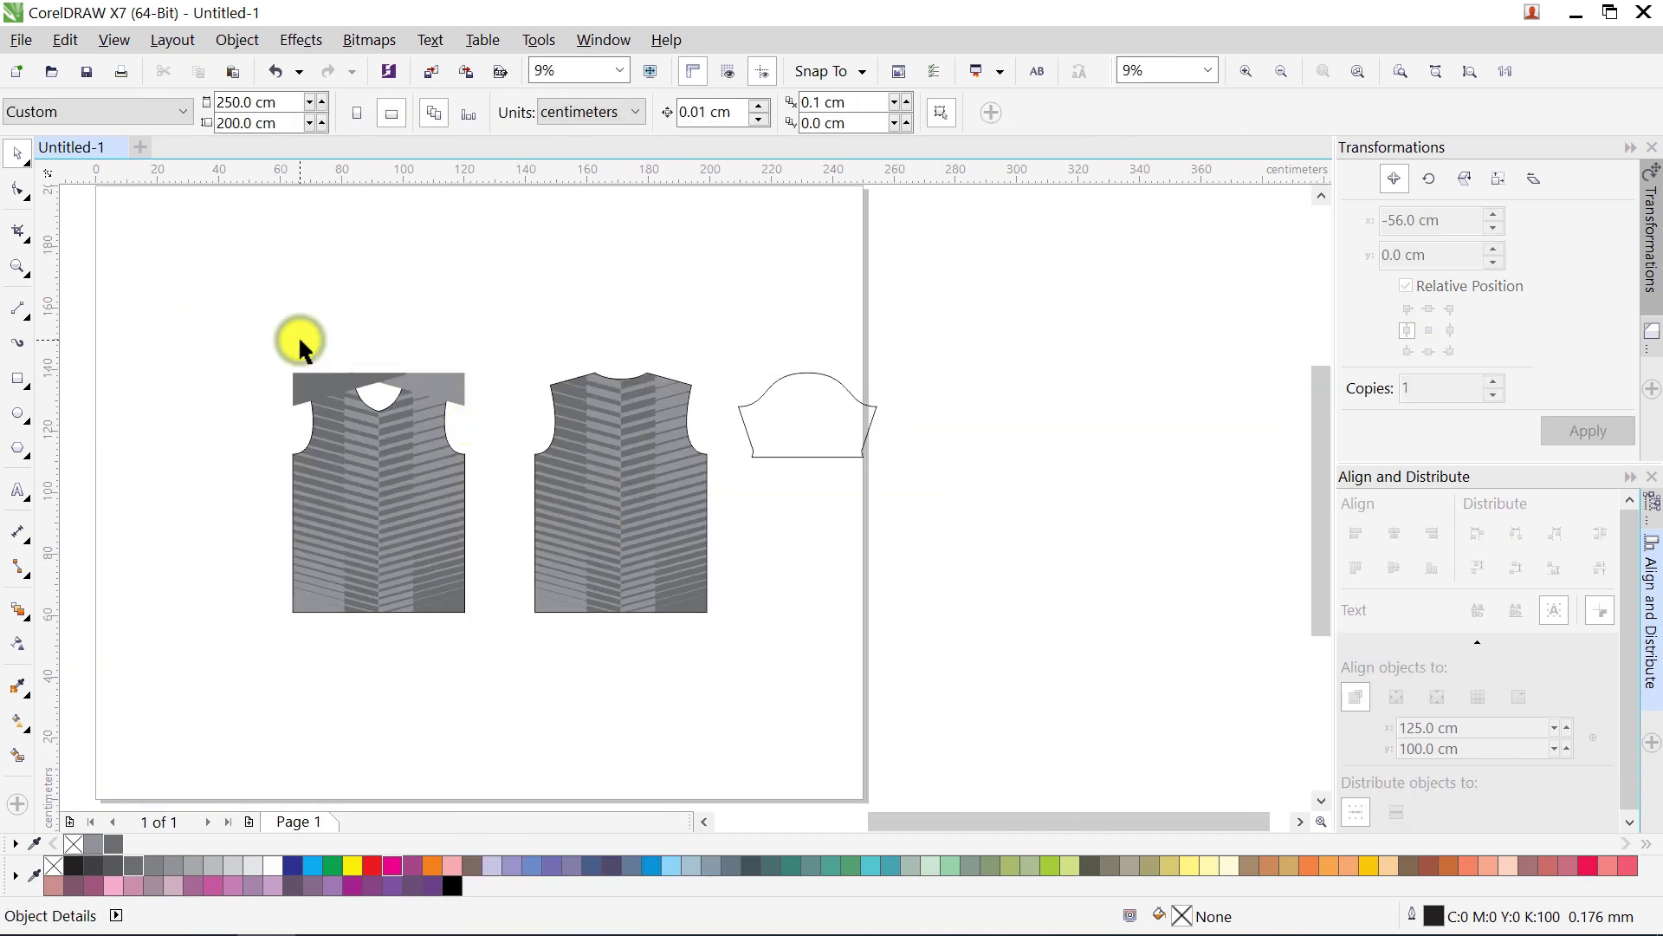
pyautogui.moveTo(243, 322); pyautogui.dragTo(646, 373)
pyautogui.click(1010, 113)
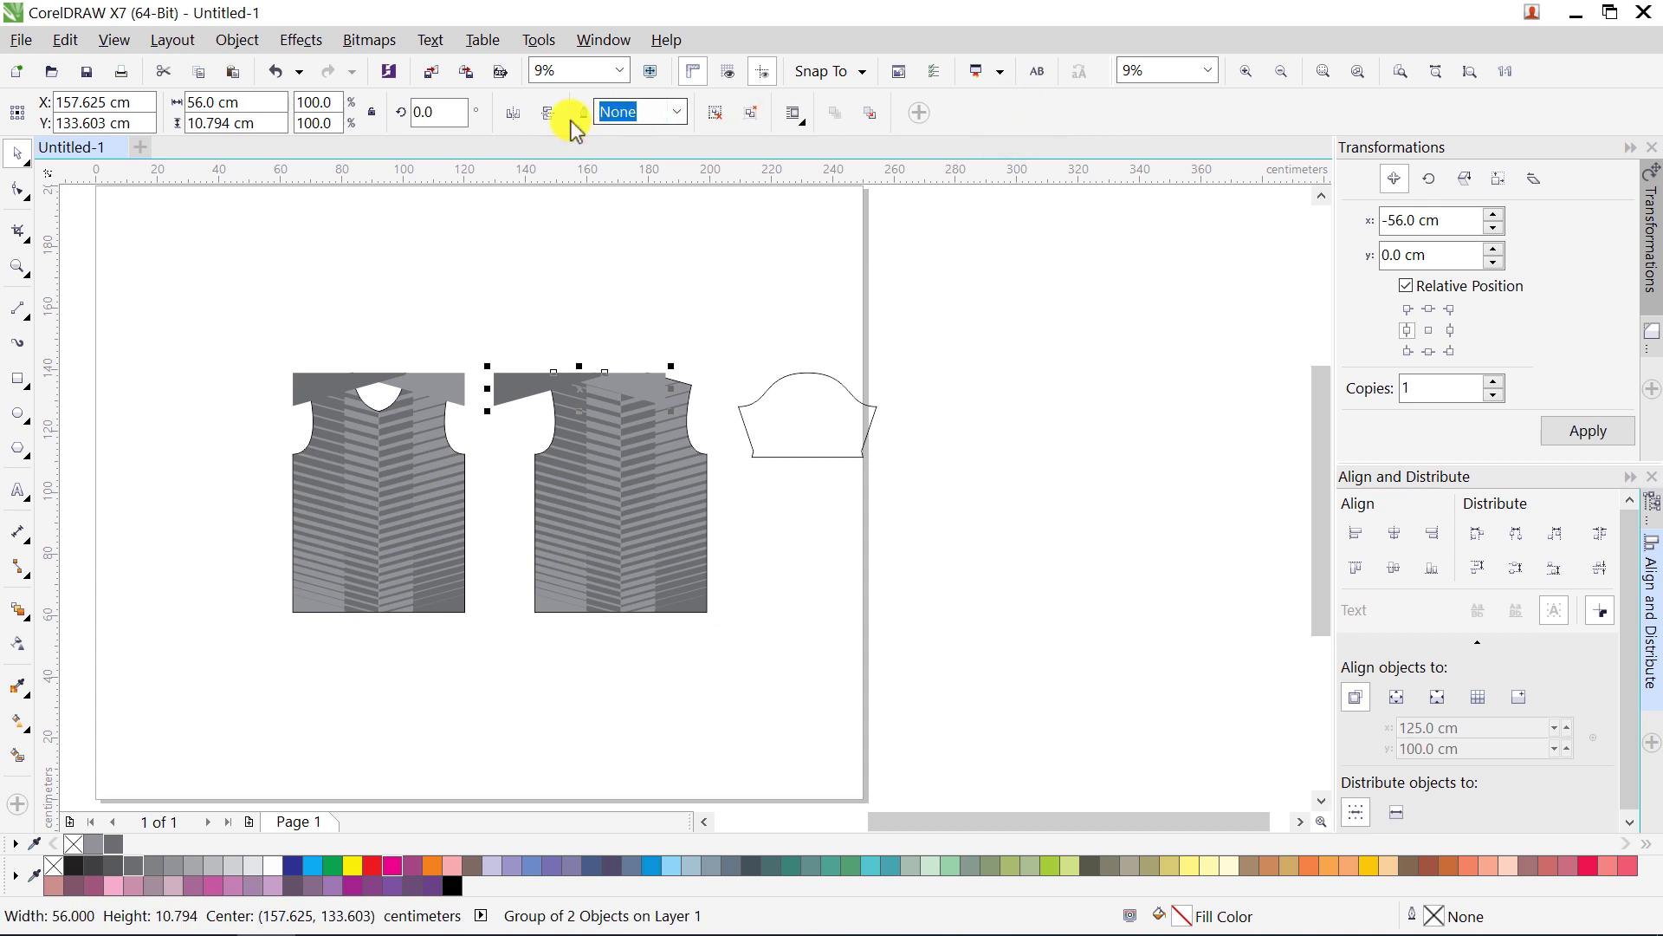
pyautogui.keyDown('shift'); pyautogui.click(646, 450); pyautogui.keyUp('shift')
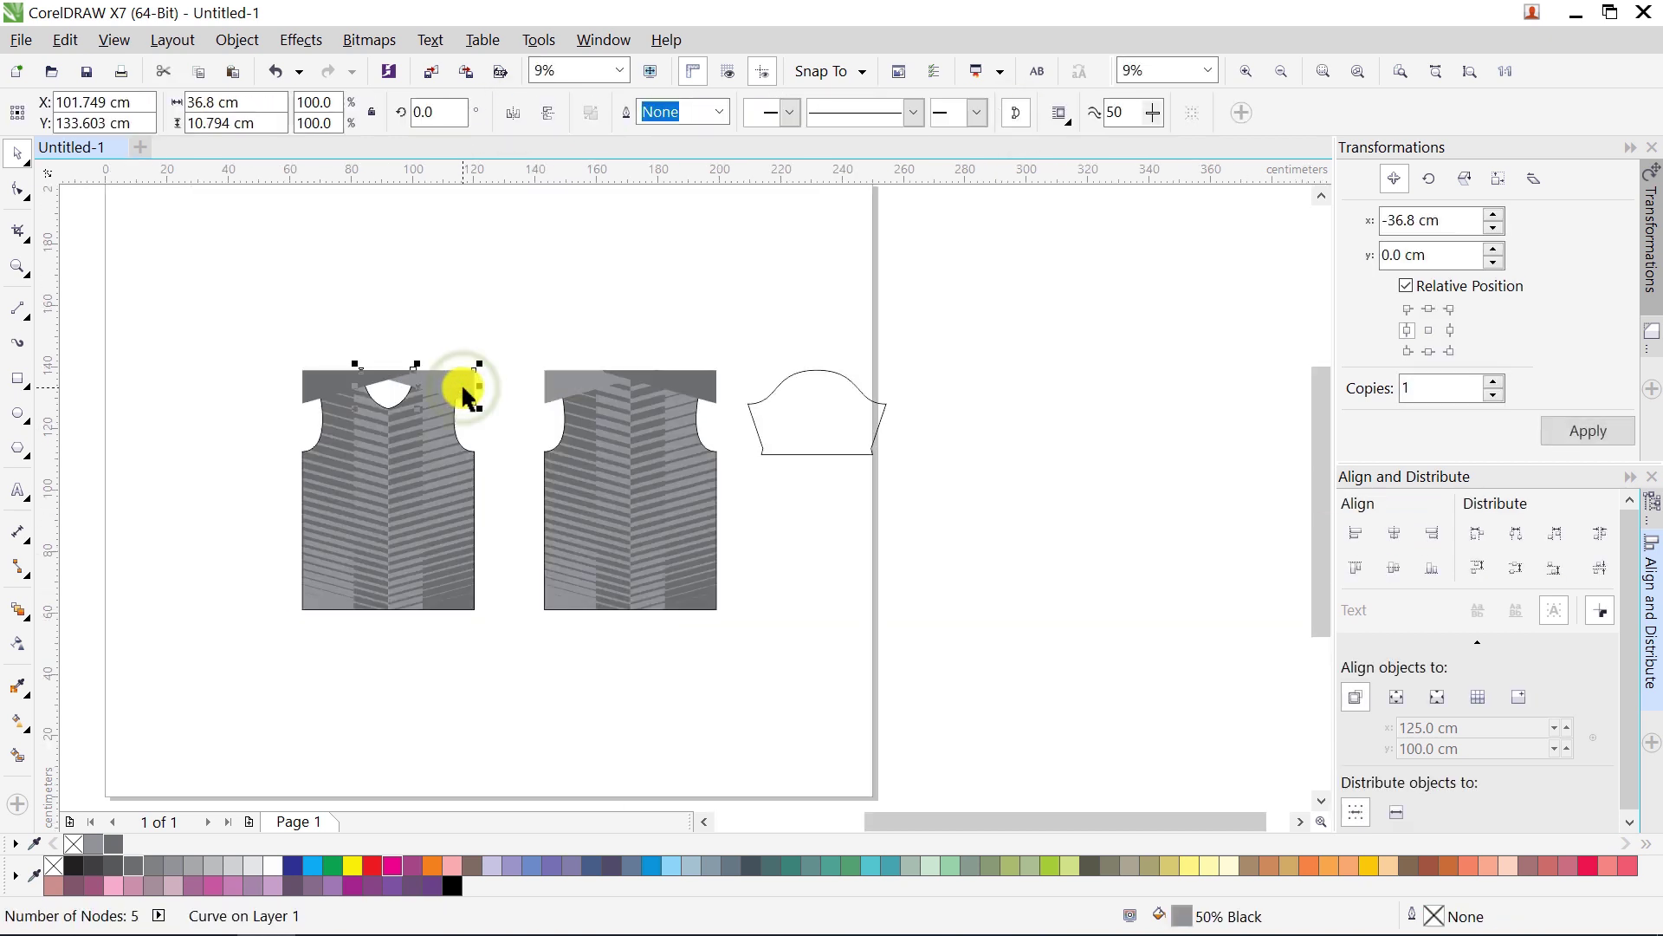
# Step: PowerClip the pair of gray shoulder shapes inside the shirt front
pyautogui.moveTo(242, 330); pyautogui.dragTo(468, 407)
pyautogui.rightClick(456, 389)
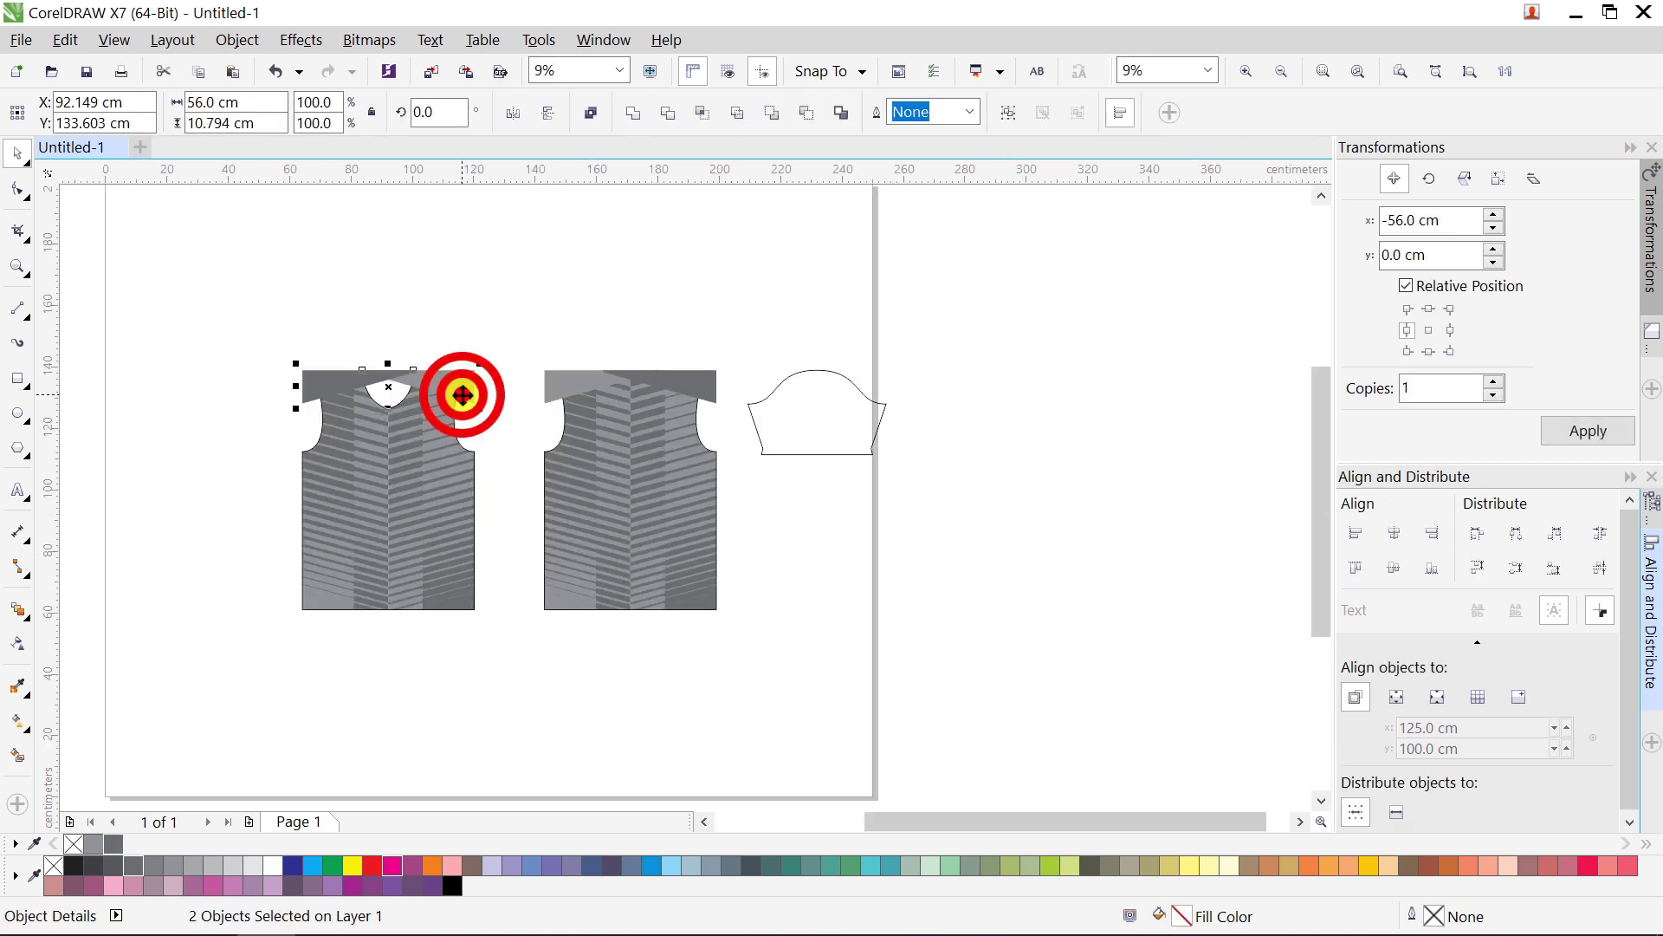
pyautogui.click(519, 408)
# Step: PowerClip the mirrored shoulder group inside the shirt back and deselect everything
pyautogui.click(702, 402)
pyautogui.rightClick(702, 401)
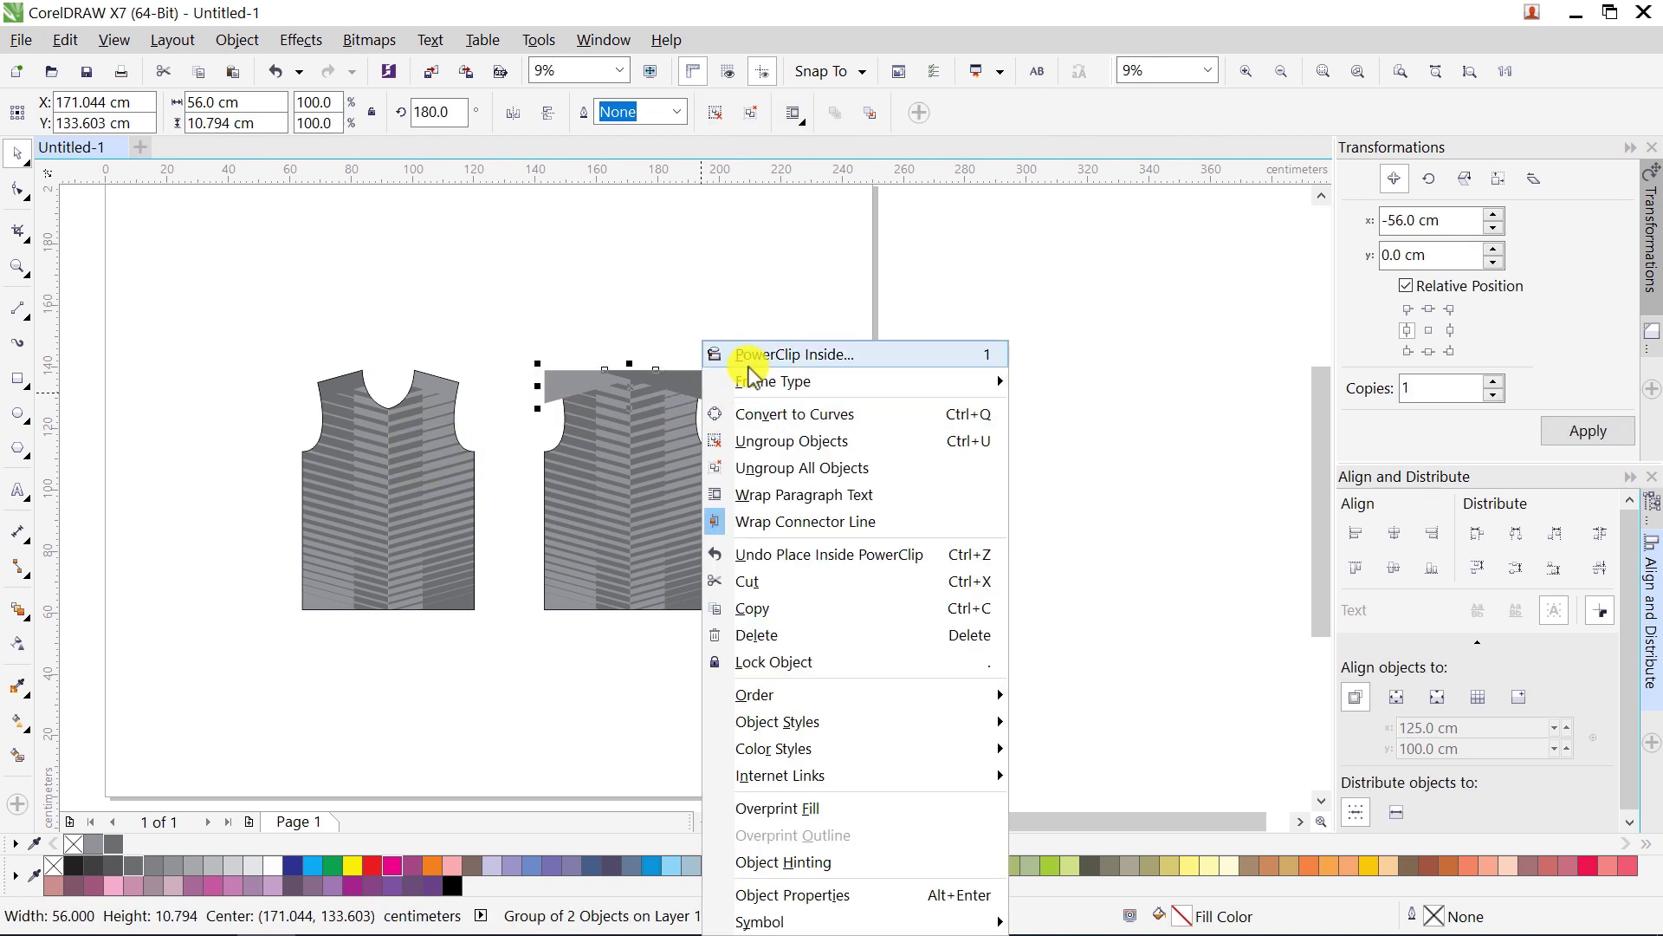
pyautogui.click(754, 352)
pyautogui.click(650, 465)
pyautogui.click(645, 351)
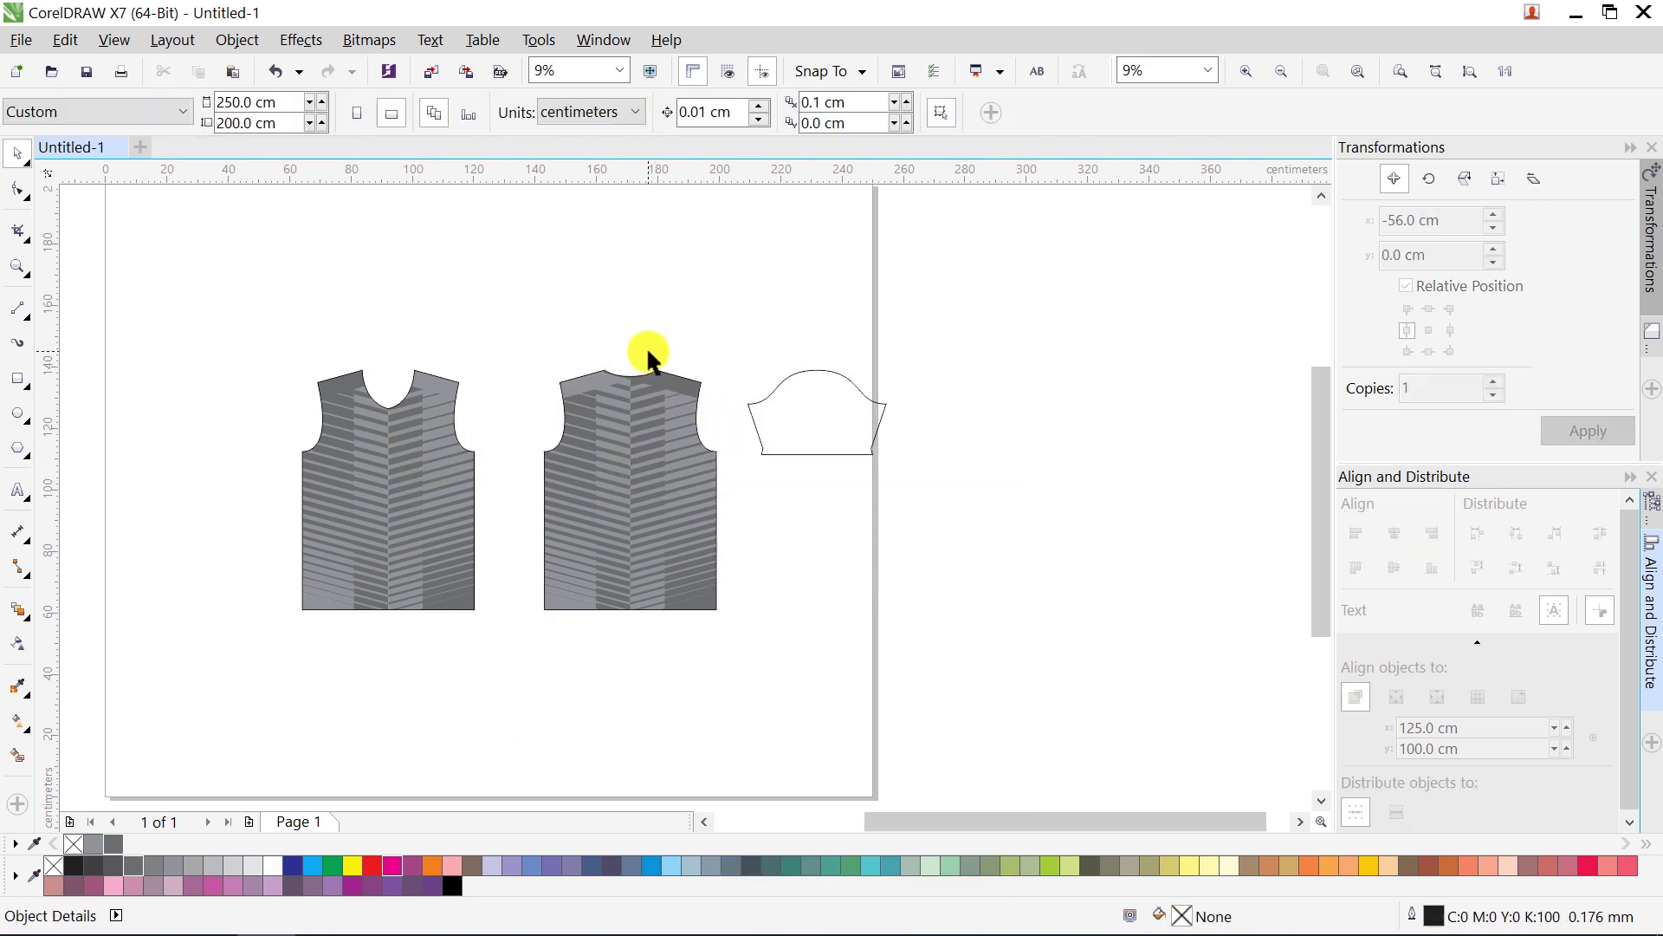
# Step: Create color styles from the fills and outlines of the shirt front and back, grouped into one harmony
pyautogui.click(598, 41)
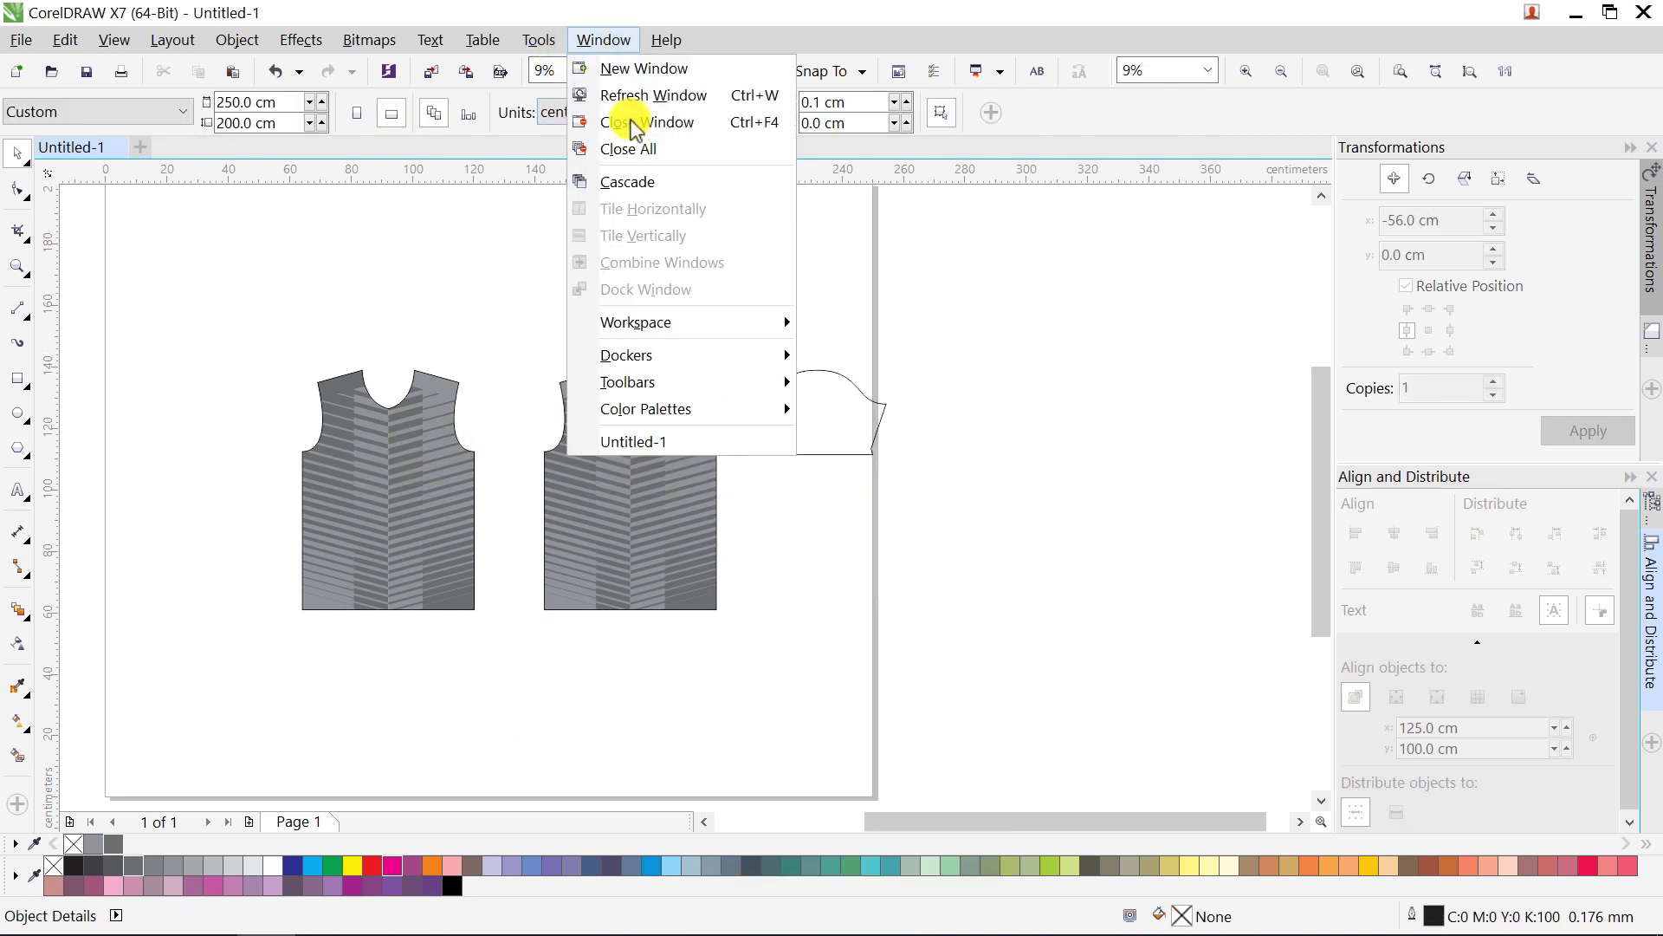
pyautogui.moveTo(739, 357)
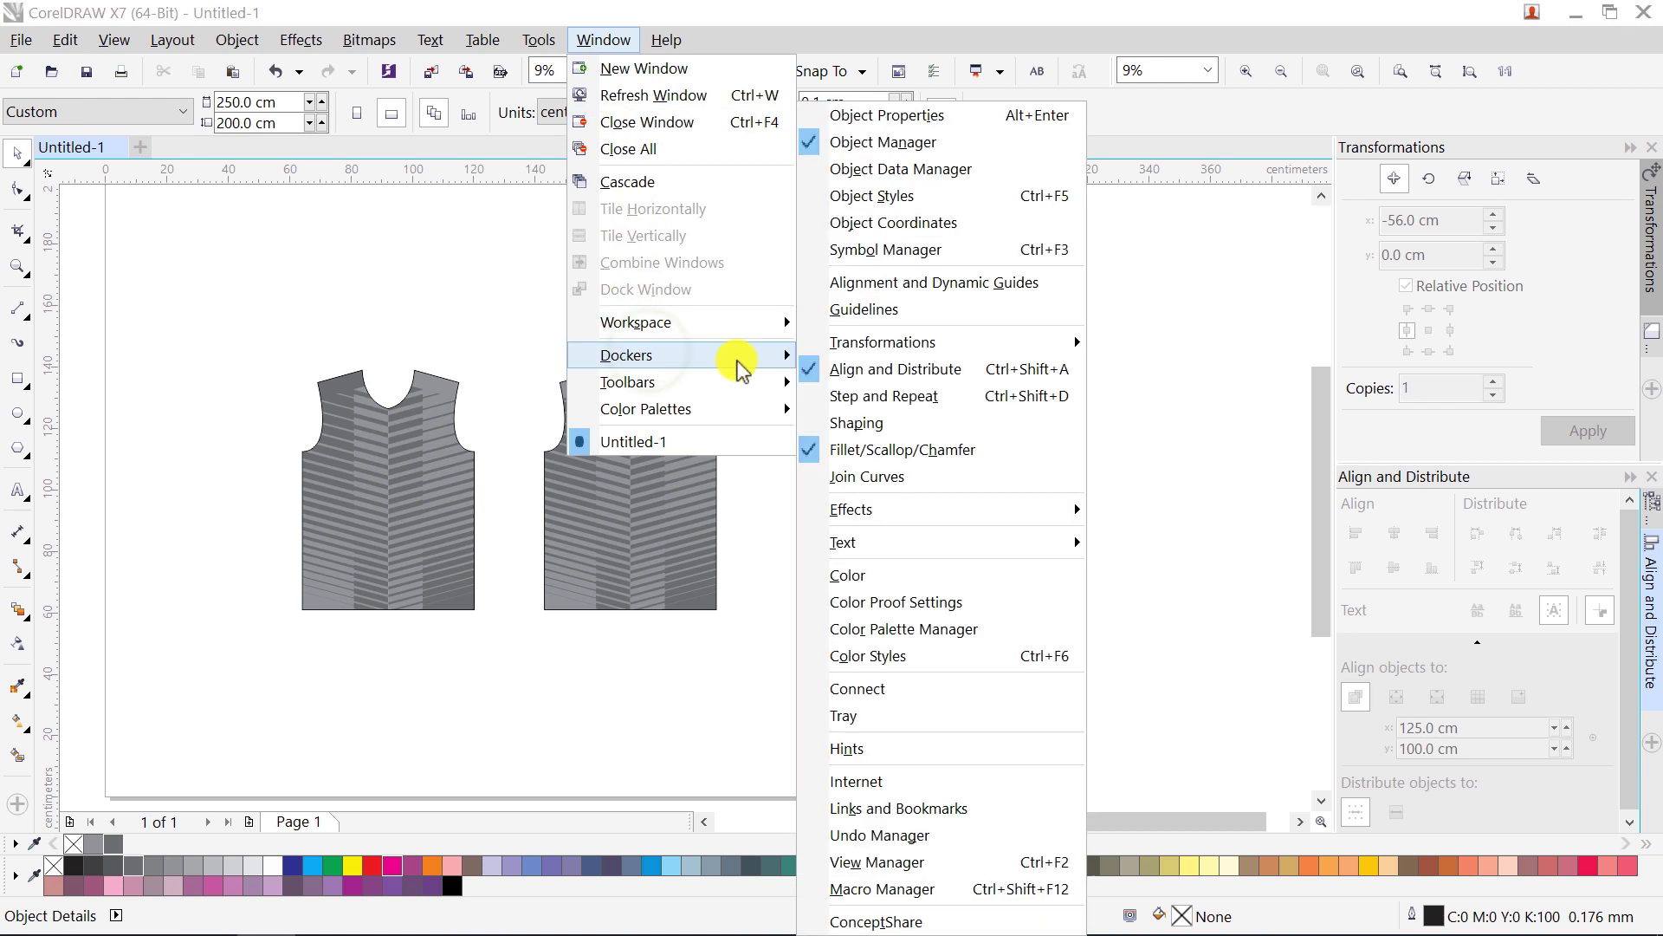
pyautogui.click(866, 654)
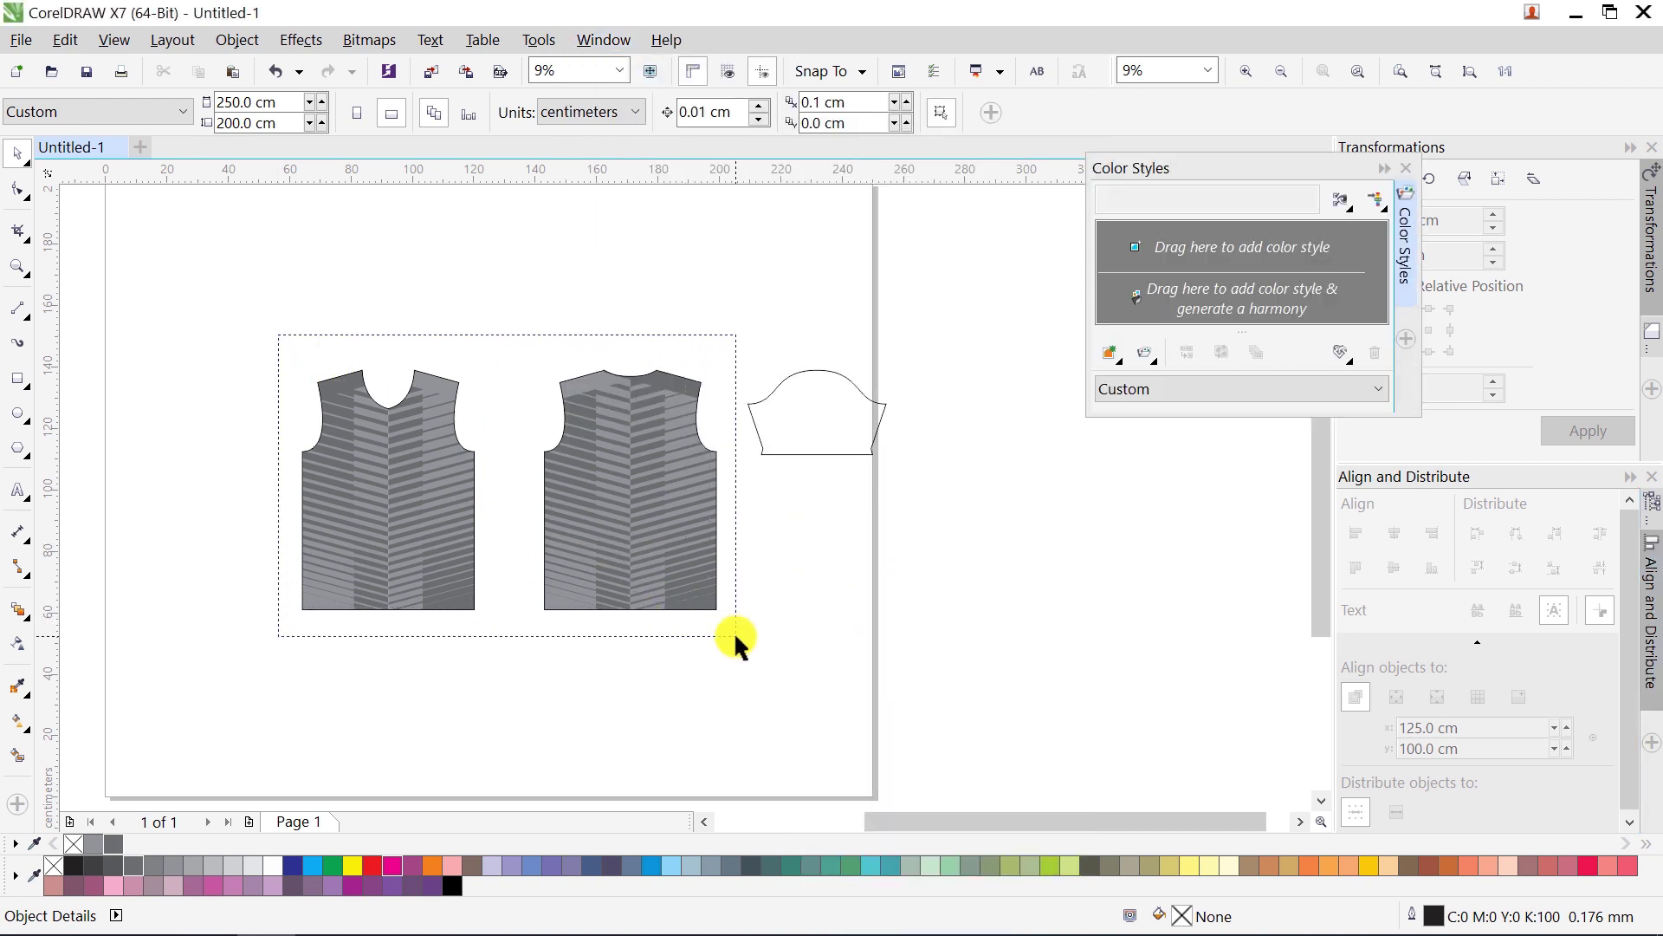
pyautogui.moveTo(735, 631); pyautogui.dragTo(1100, 383)
pyautogui.moveTo(1145, 311); pyautogui.dragTo(1145, 311)
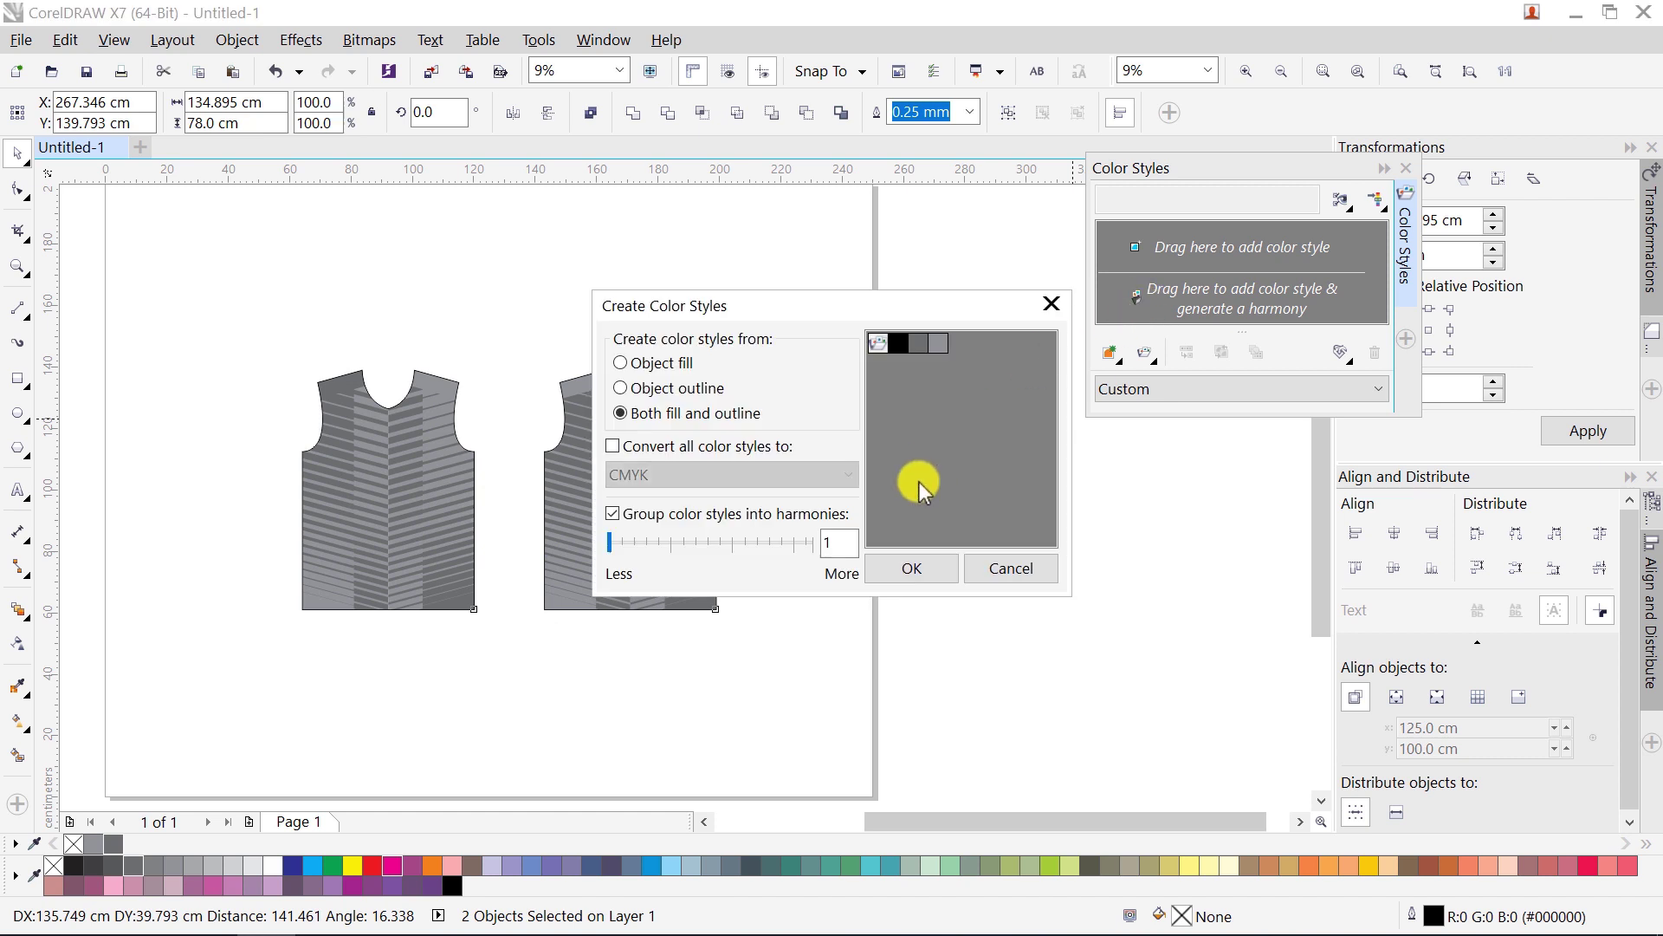
pyautogui.click(905, 572)
# Step: Apply the Monochromatic rule to the new color harmony and shift the gray stripe colors to teal tones (light teal C 79, M 3, Y 43)
pyautogui.click(1111, 295)
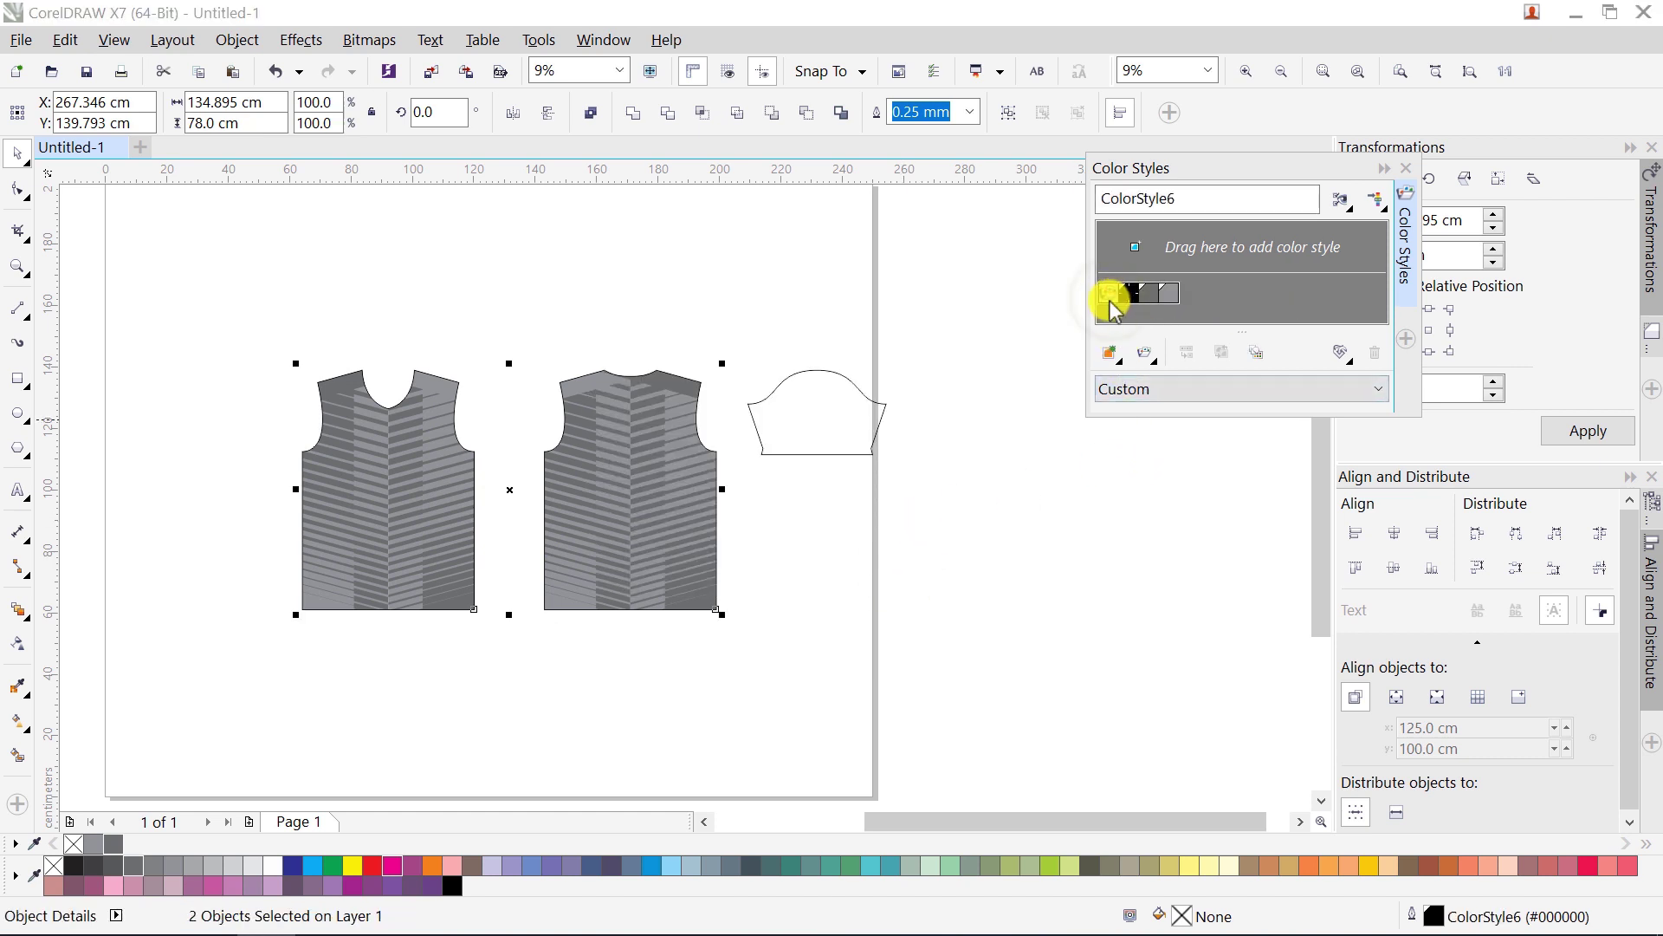
pyautogui.moveTo(1161, 418); pyautogui.dragTo(1232, 906)
pyautogui.click(1248, 420)
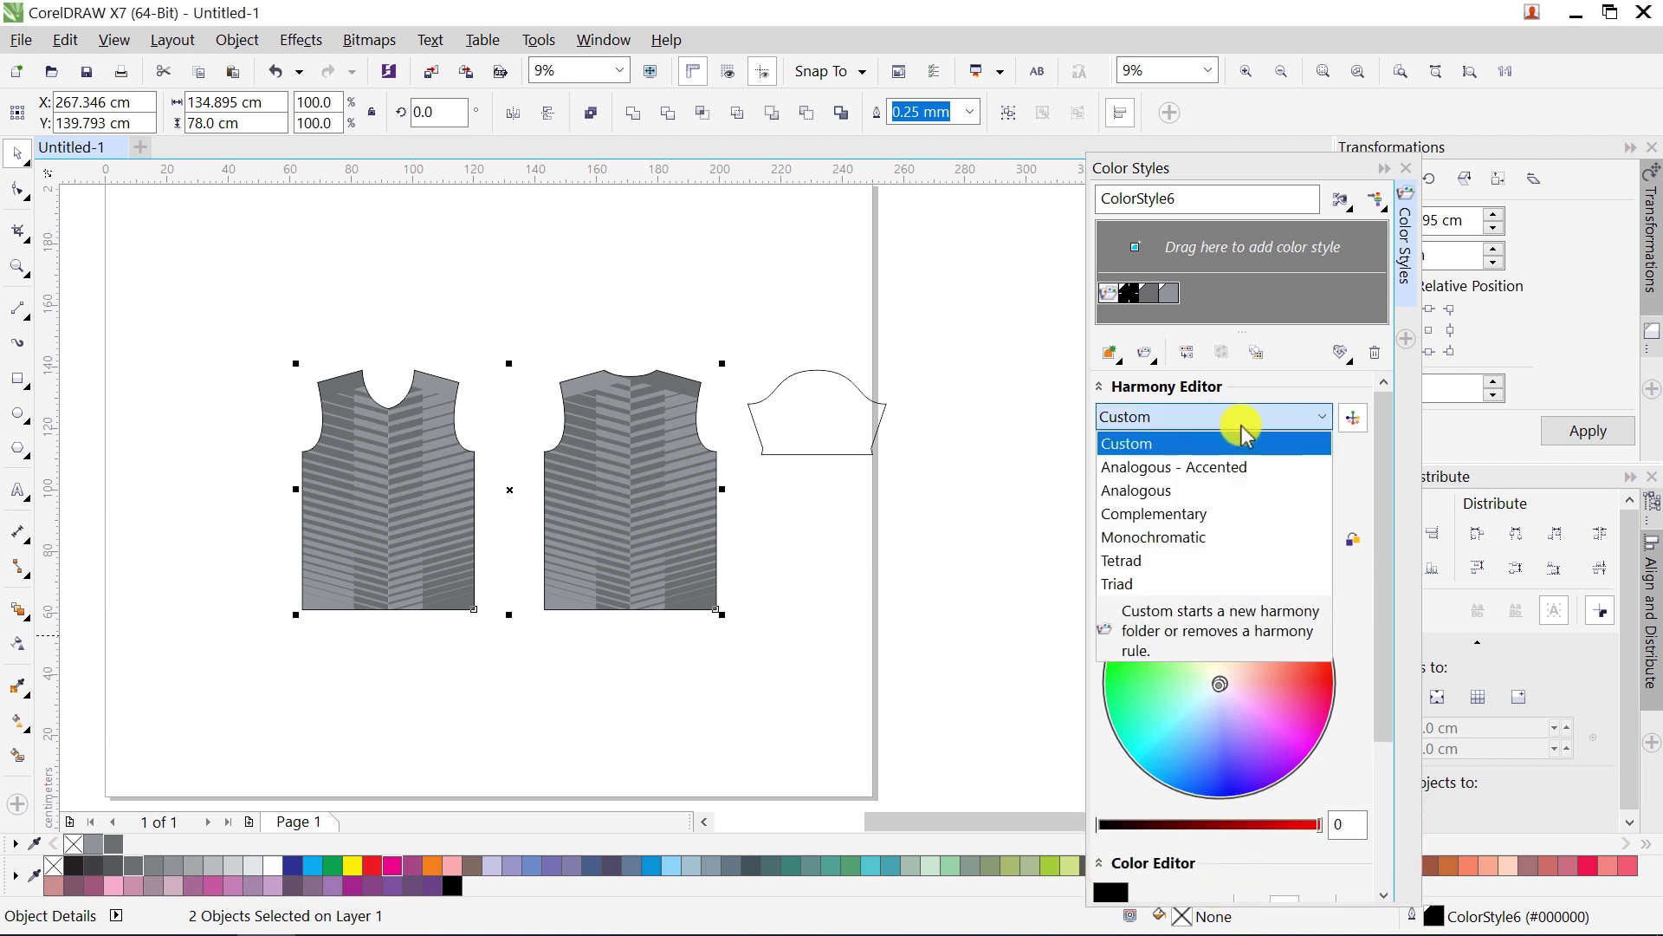
pyautogui.click(1200, 534)
pyautogui.moveTo(1386, 509); pyautogui.dragTo(1381, 612)
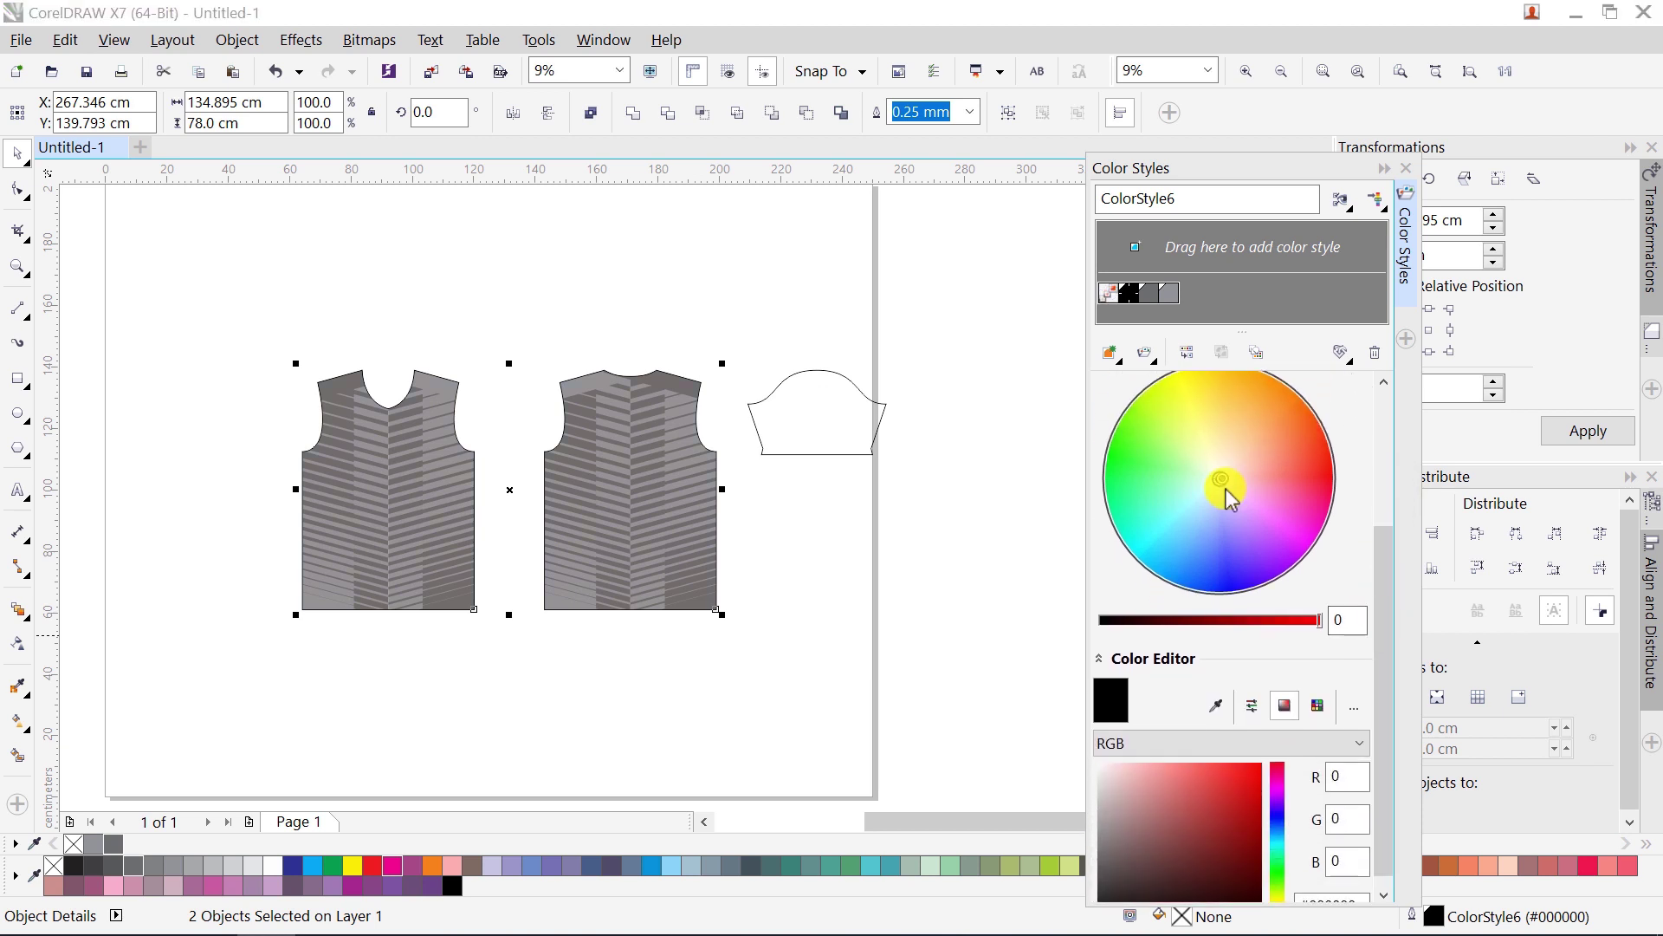
pyautogui.moveTo(1225, 483); pyautogui.dragTo(1187, 517)
pyautogui.moveTo(1234, 778); pyautogui.dragTo(1250, 807)
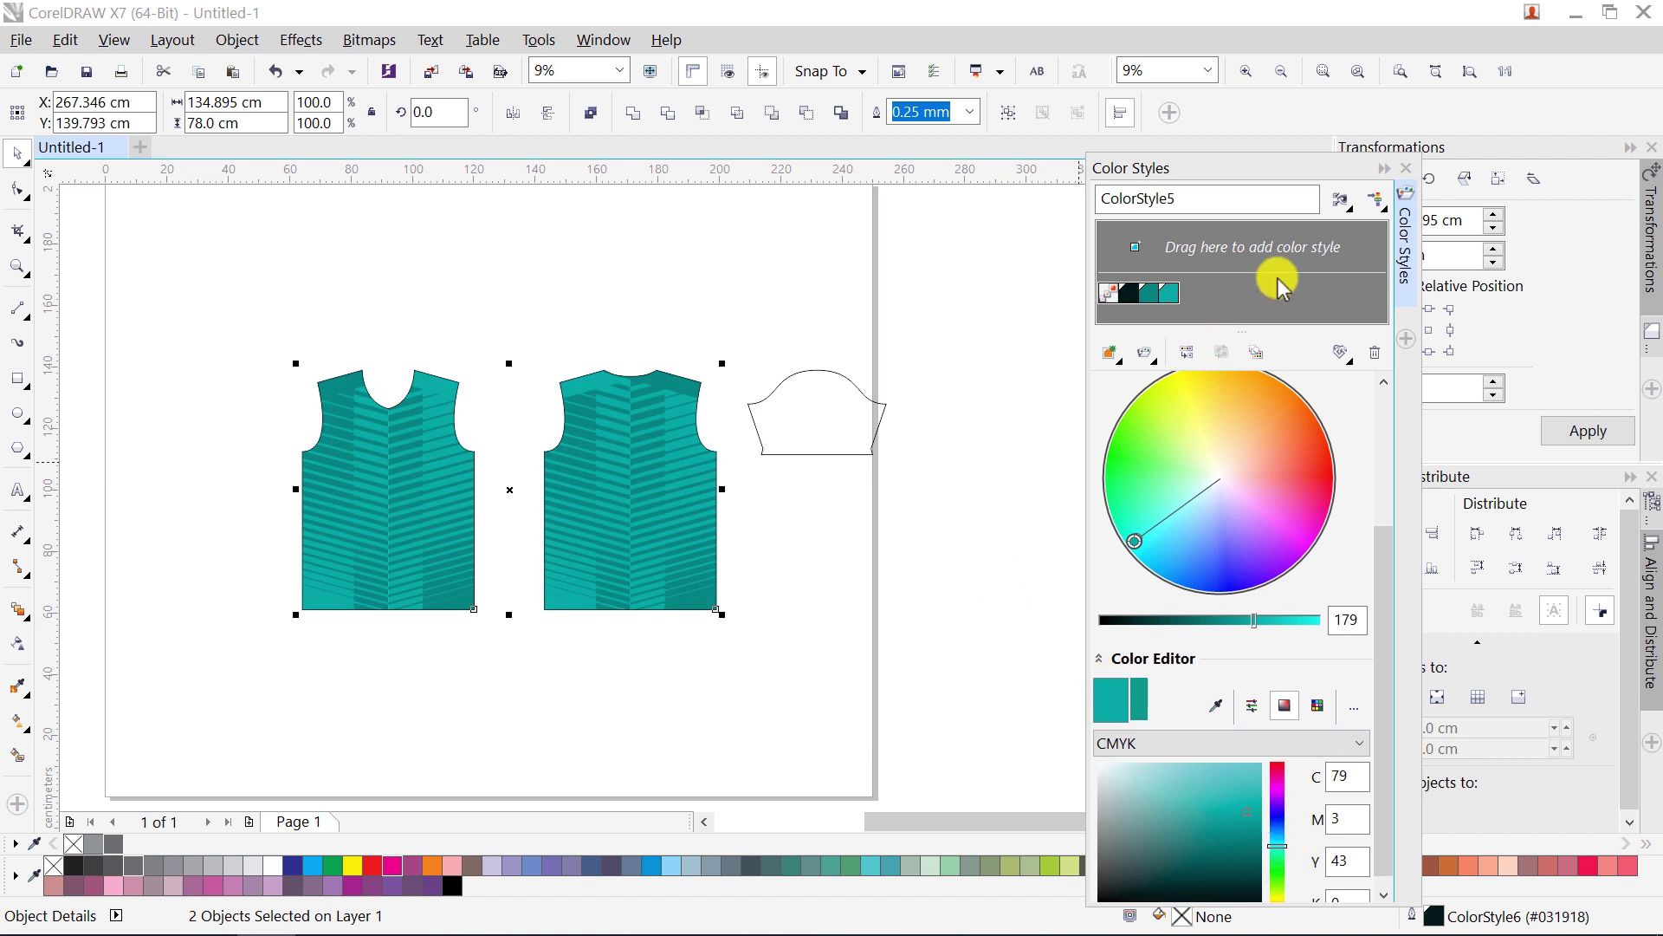
# Step: Close the color styles settings and inspect the recolored shirt front and back up close and in full-screen preview
pyautogui.click(1406, 173)
pyautogui.click(639, 340)
pyautogui.moveTo(268, 320); pyautogui.dragTo(748, 633)
pyautogui.click(1319, 77)
pyautogui.click(1216, 232)
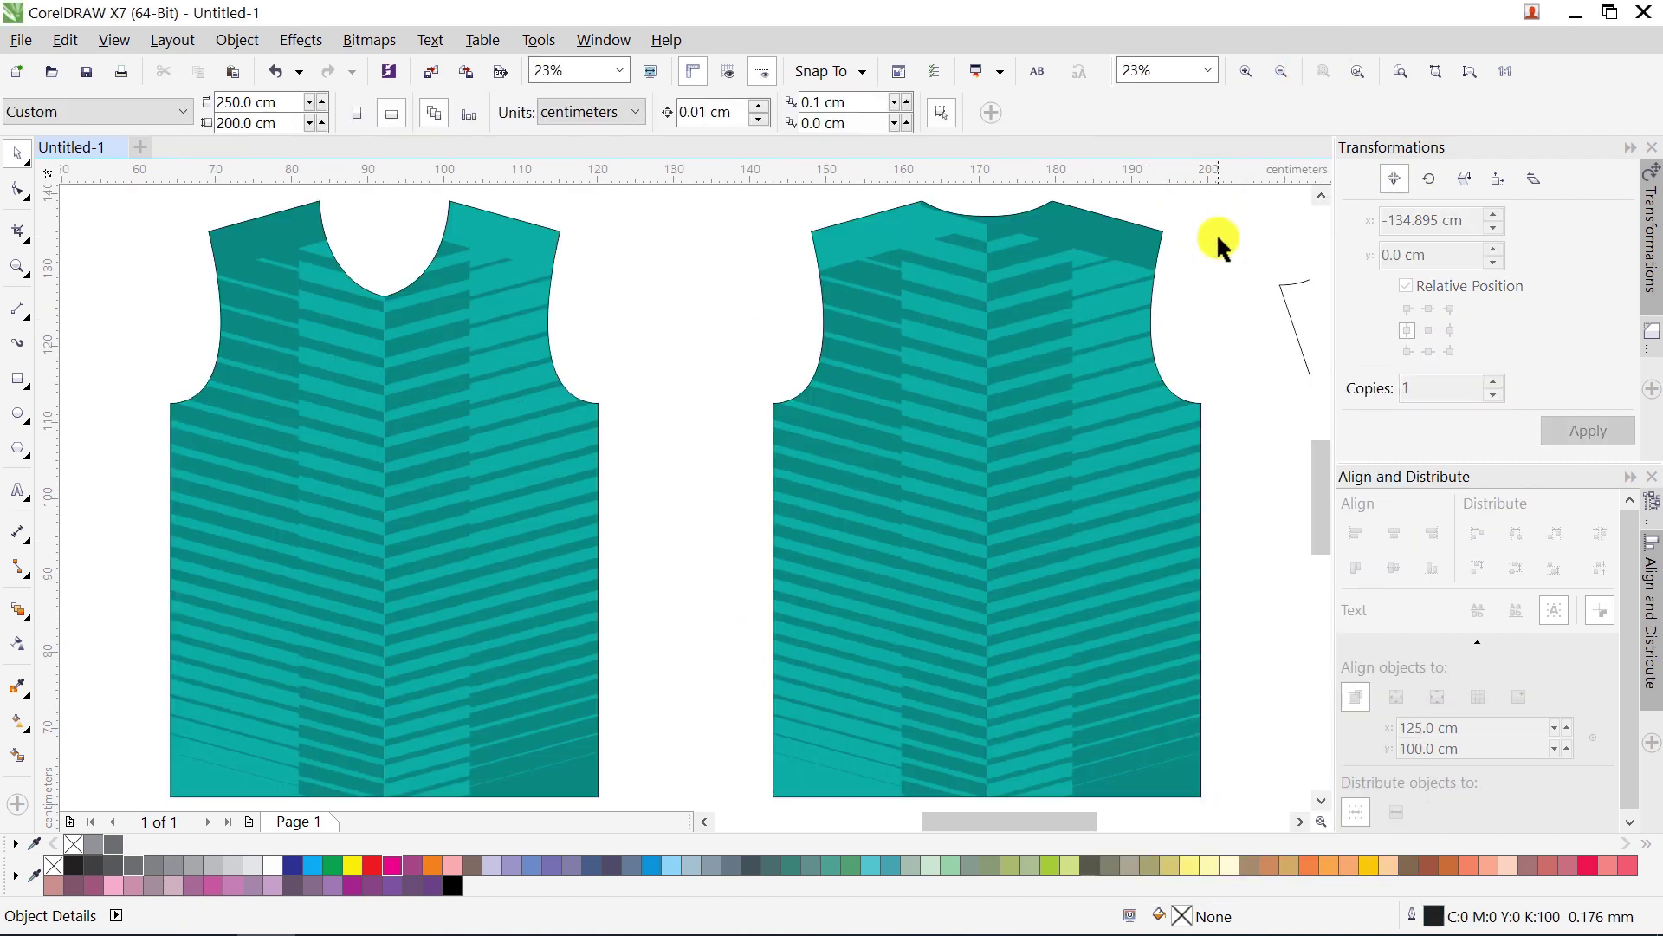
pyautogui.press('F9')
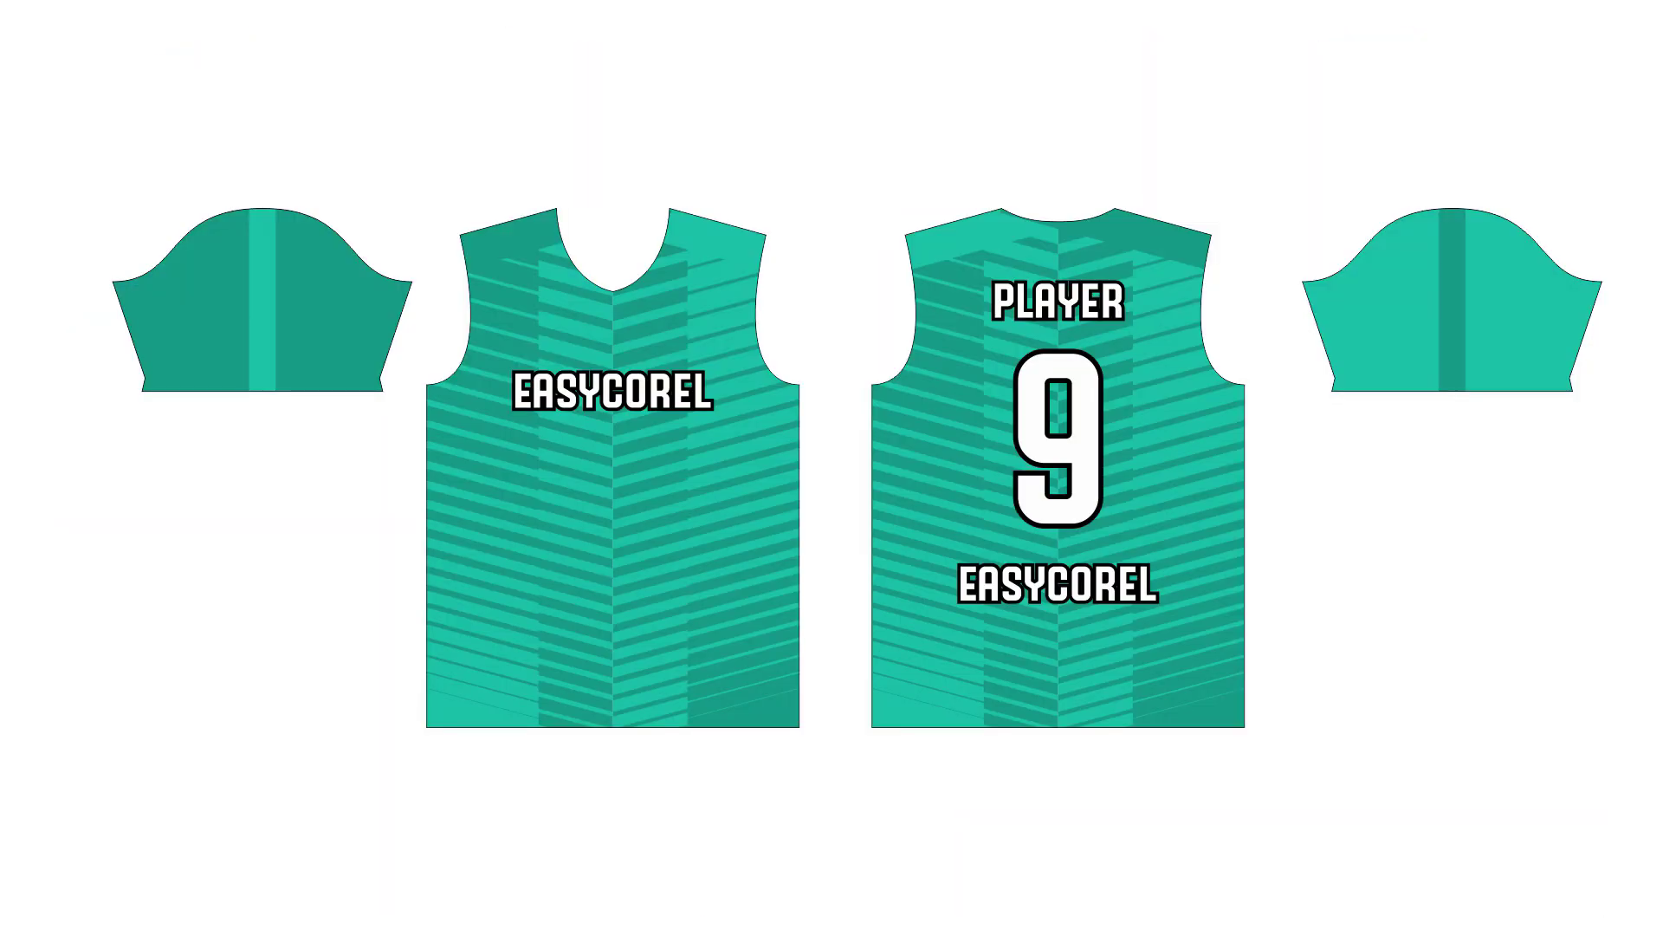